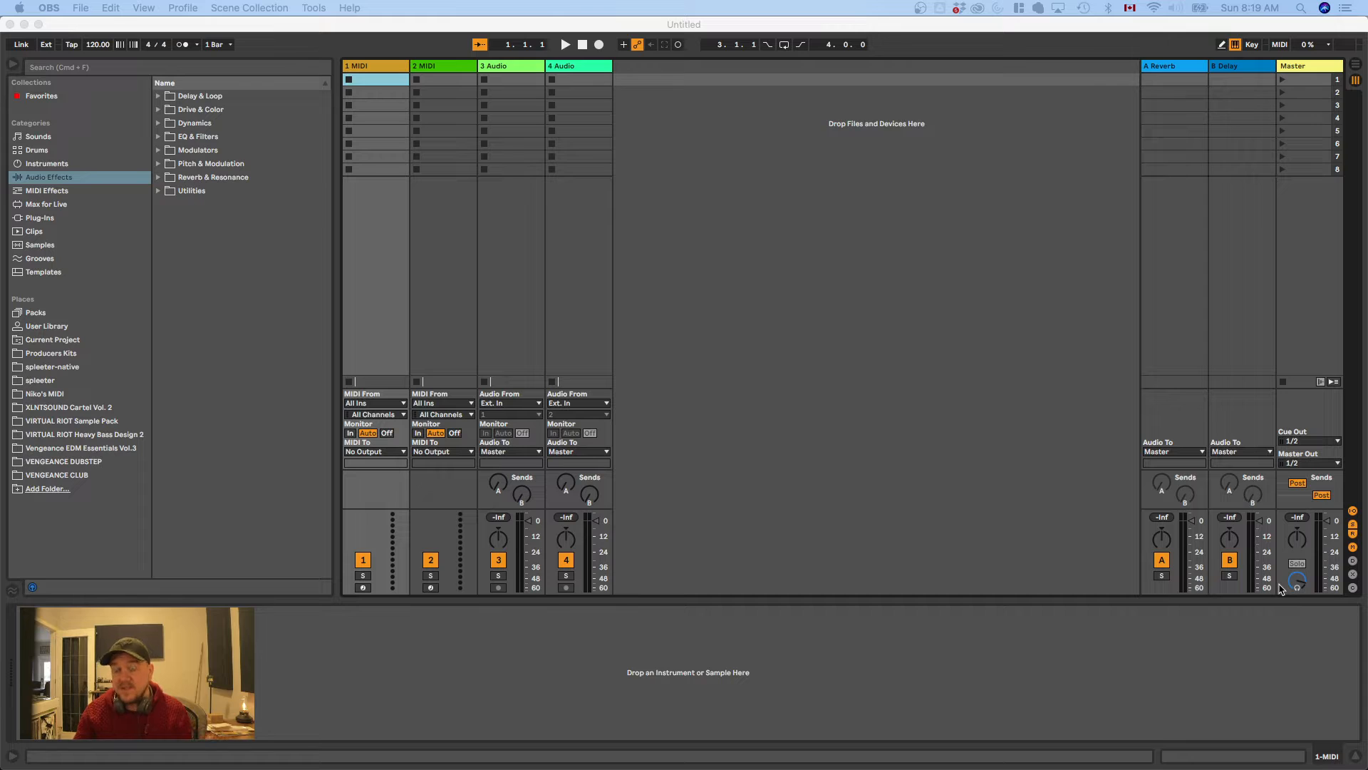
Switch the set to Arrangement View and select the first audio track
{"action": "left_click", "coordinate": [887, 303]}
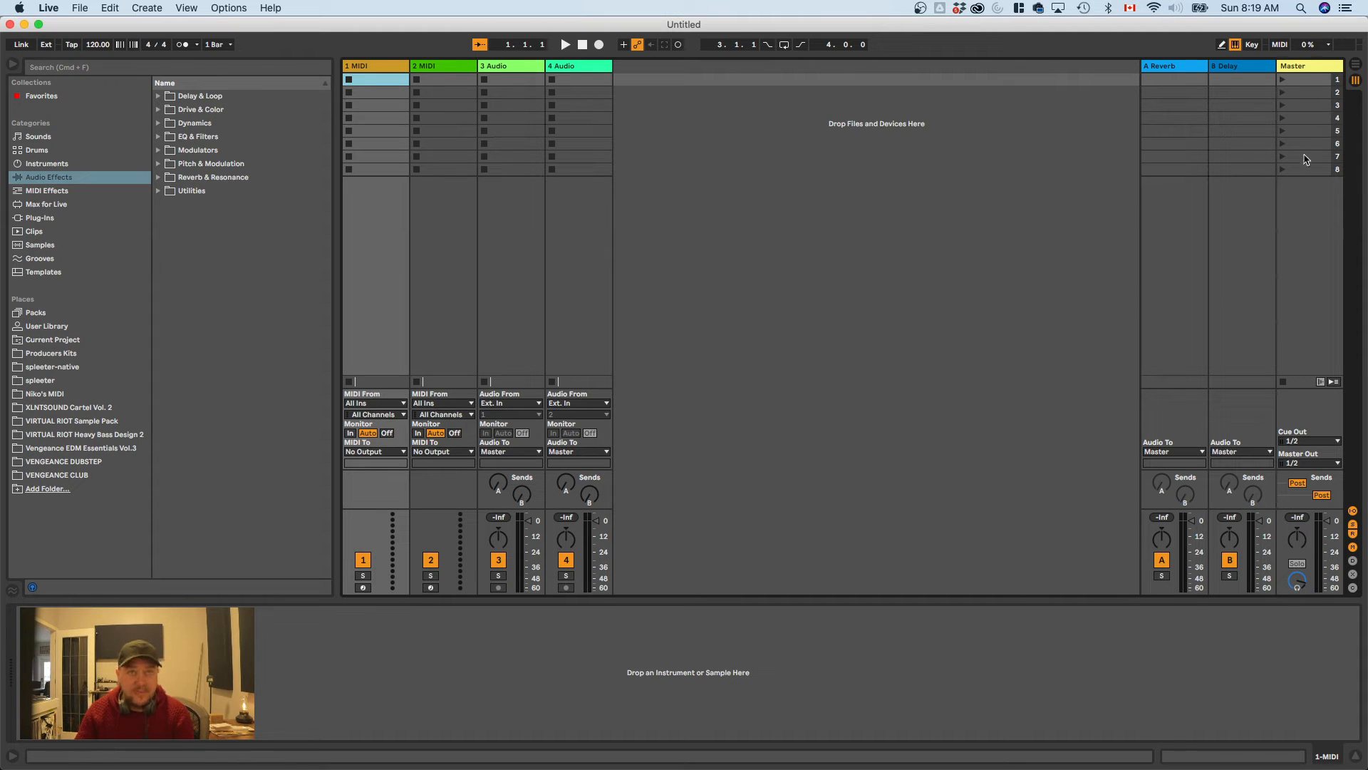
{"action": "left_click", "coordinate": [1355, 65]}
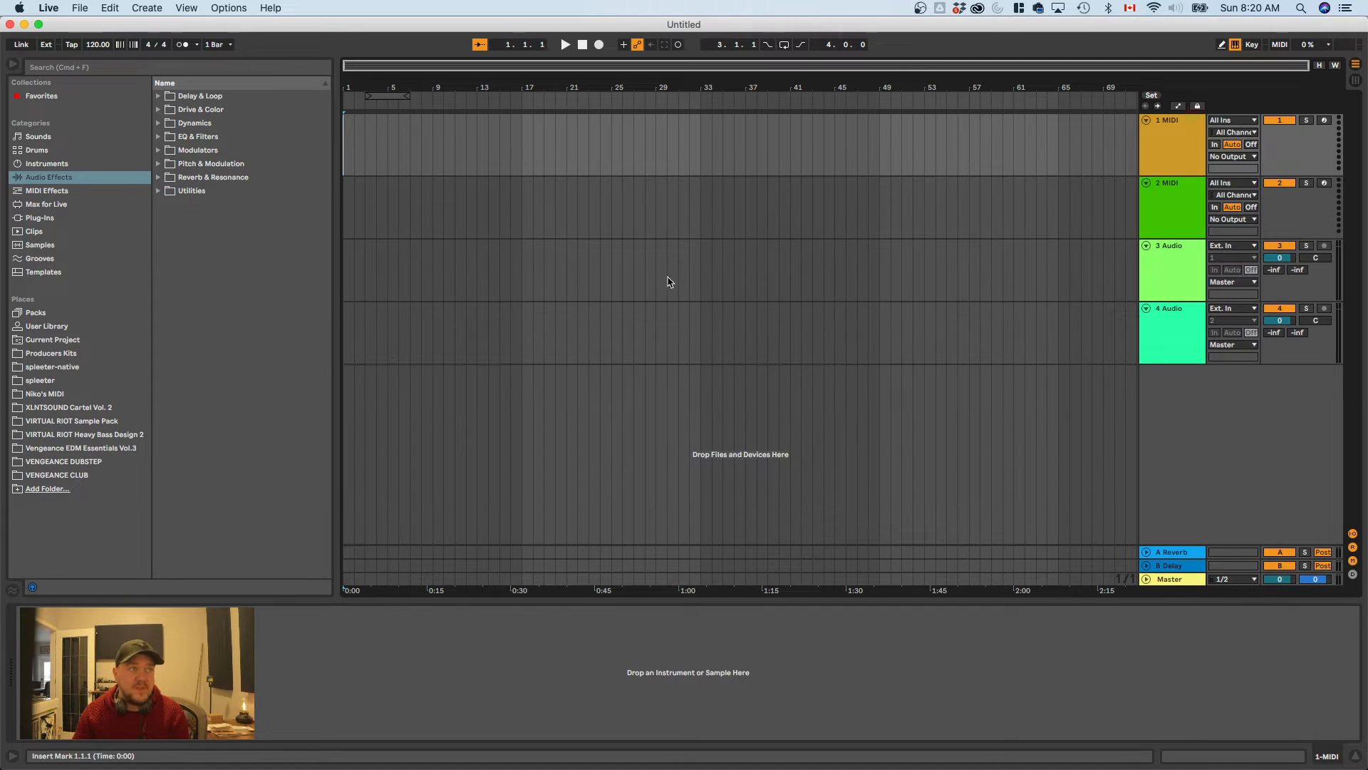
{"action": "left_click", "coordinate": [545, 272]}
Search for "loop" in the VENGEANCE DUBSTEP folder and preview VDUB2 ML 1 140 Bpm 1.wav from VDUB2 Multi Loops 140BPM
{"action": "left_click", "coordinate": [92, 68]}
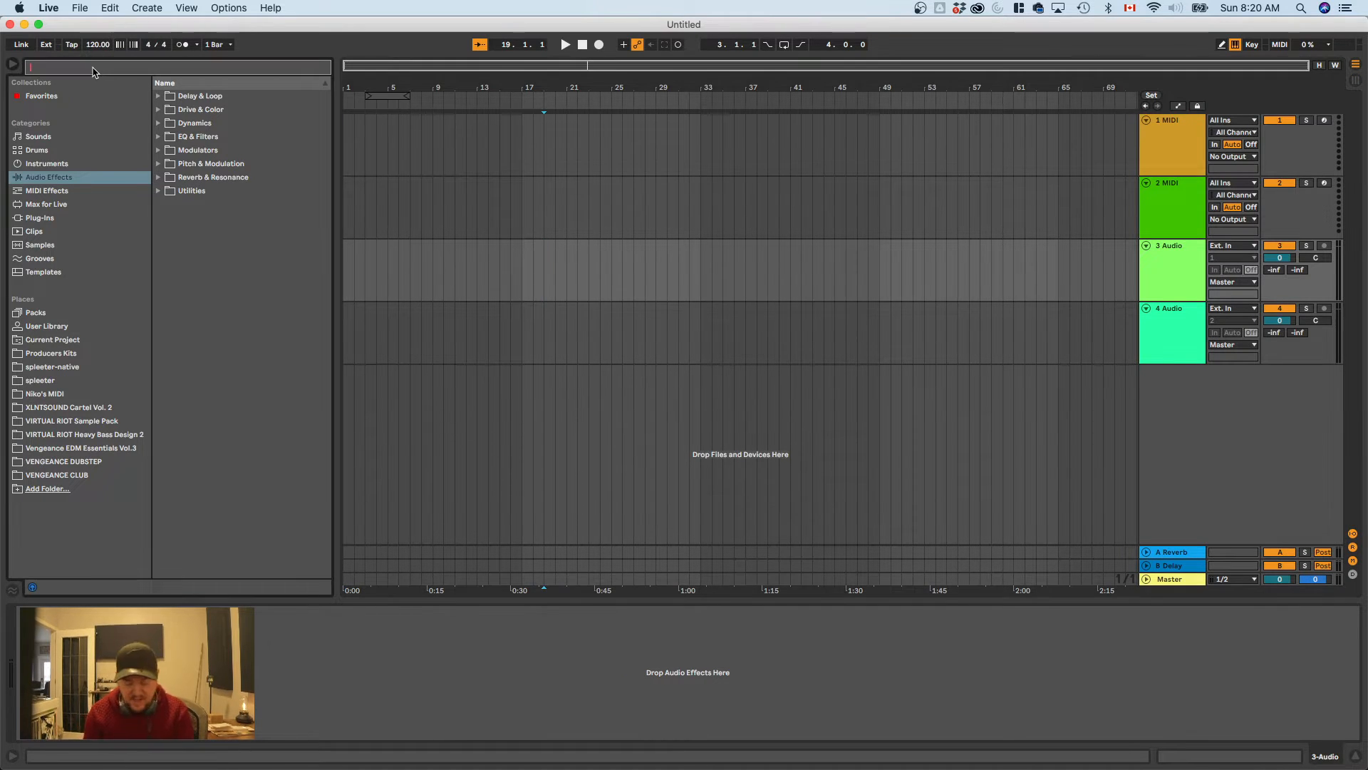
{"action": "type", "text": "loop"}
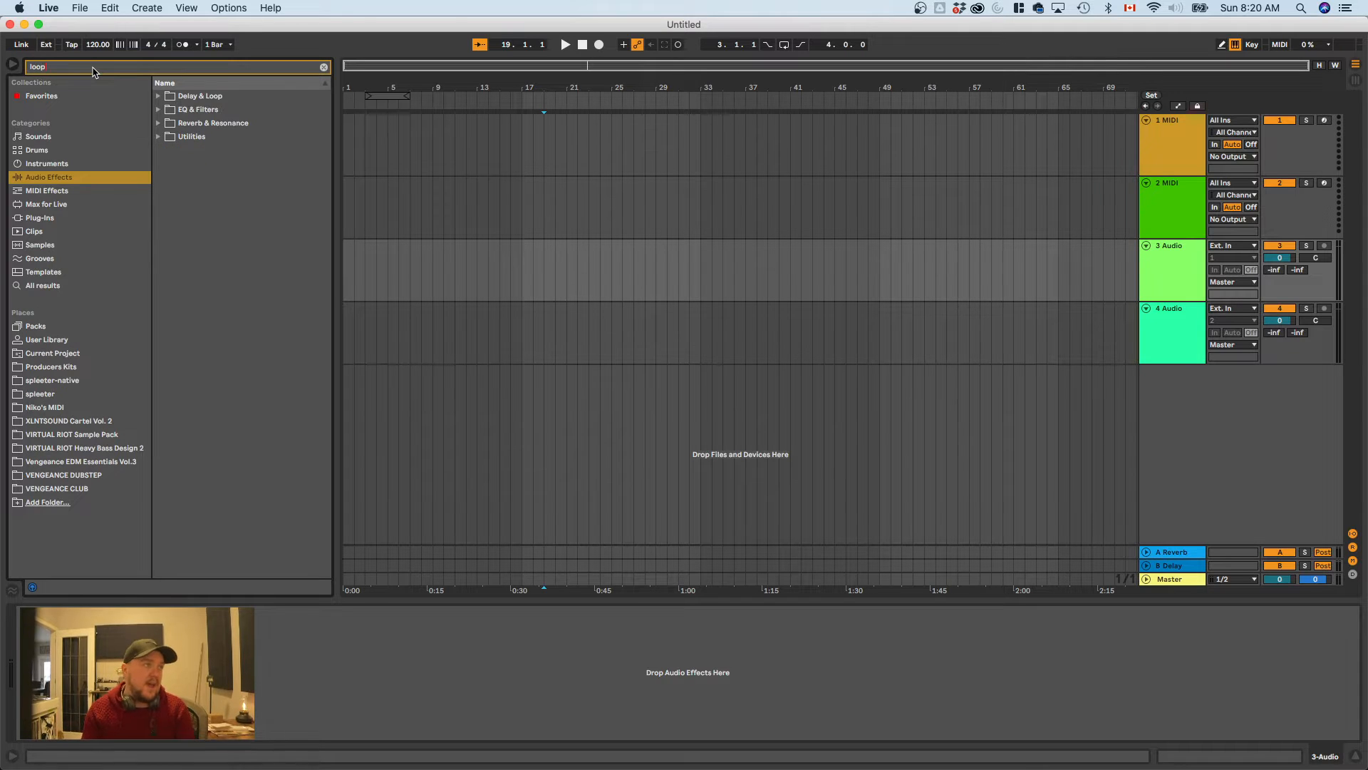
{"action": "left_click", "coordinate": [15, 476]}
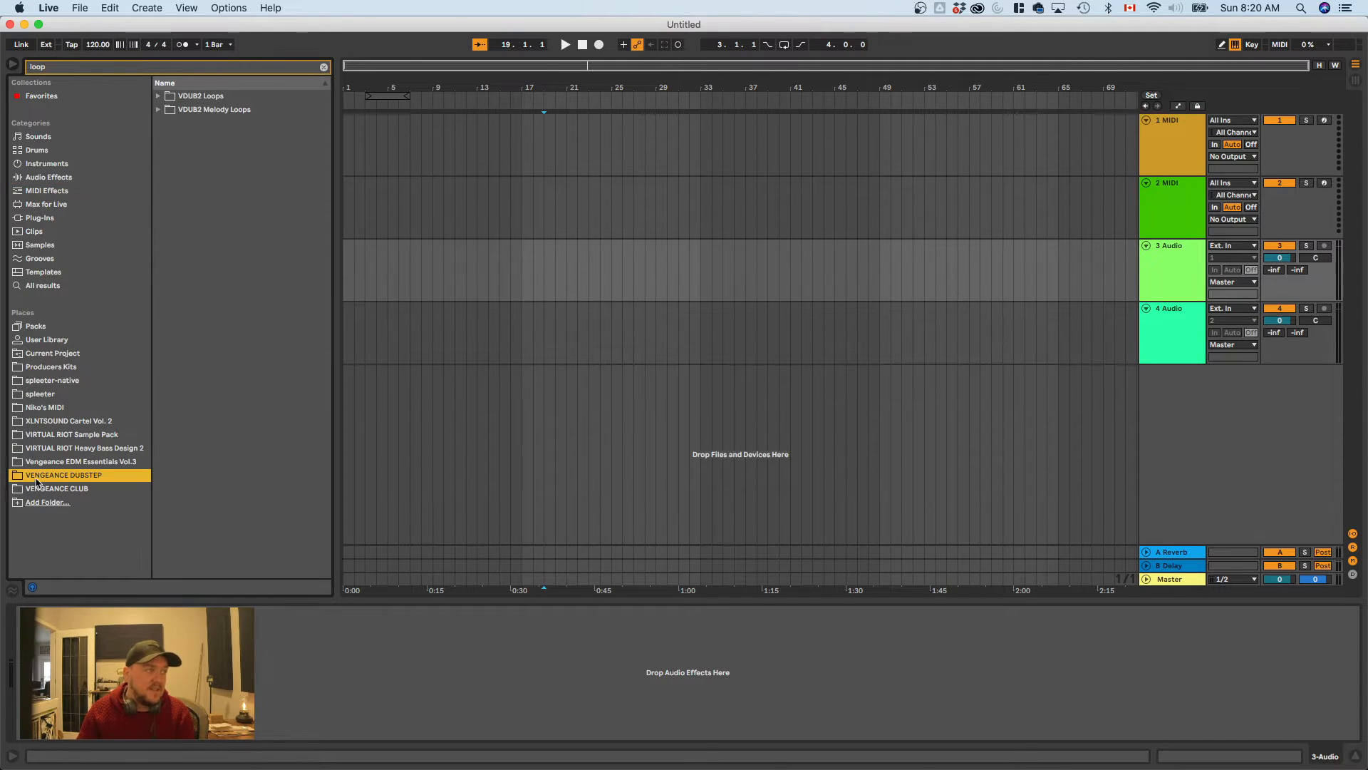
{"action": "left_click", "coordinate": [159, 95]}
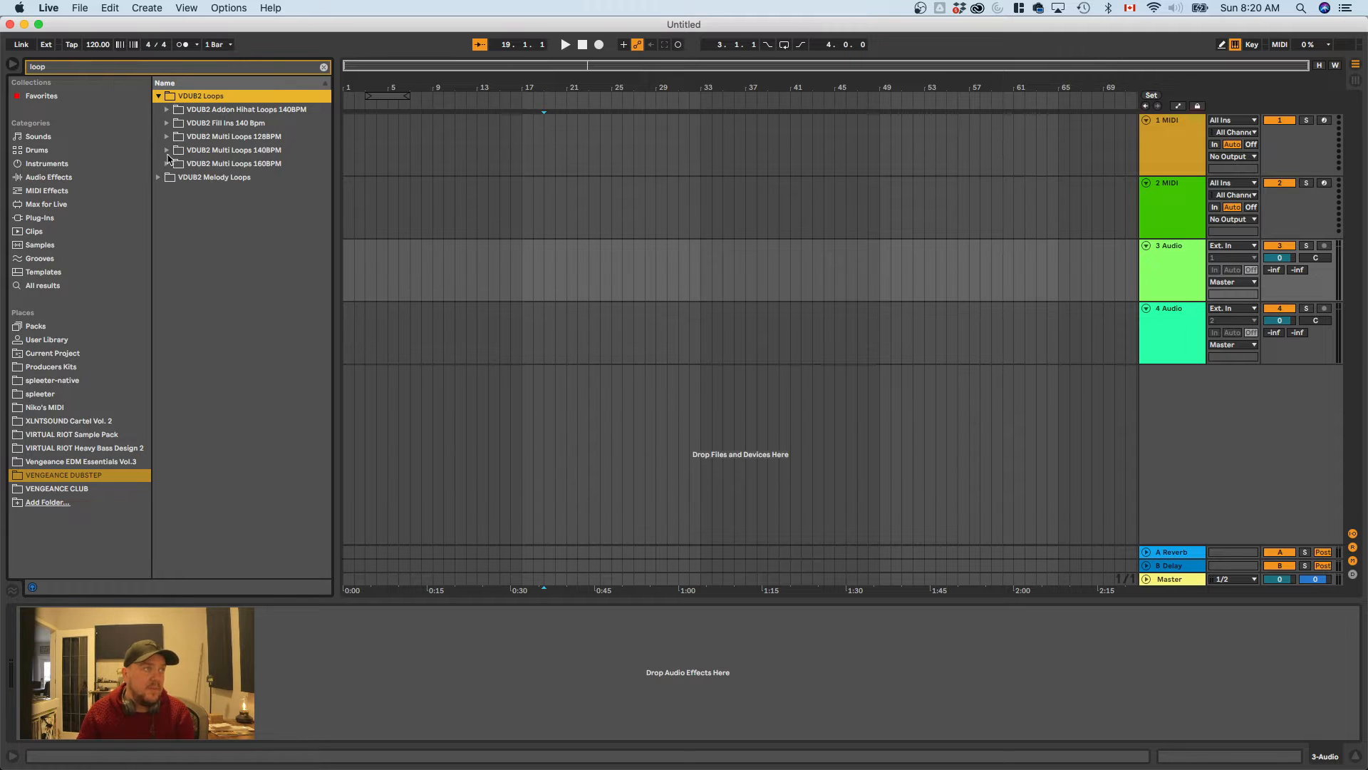
{"action": "left_click", "coordinate": [167, 151]}
{"action": "left_click", "coordinate": [228, 165]}
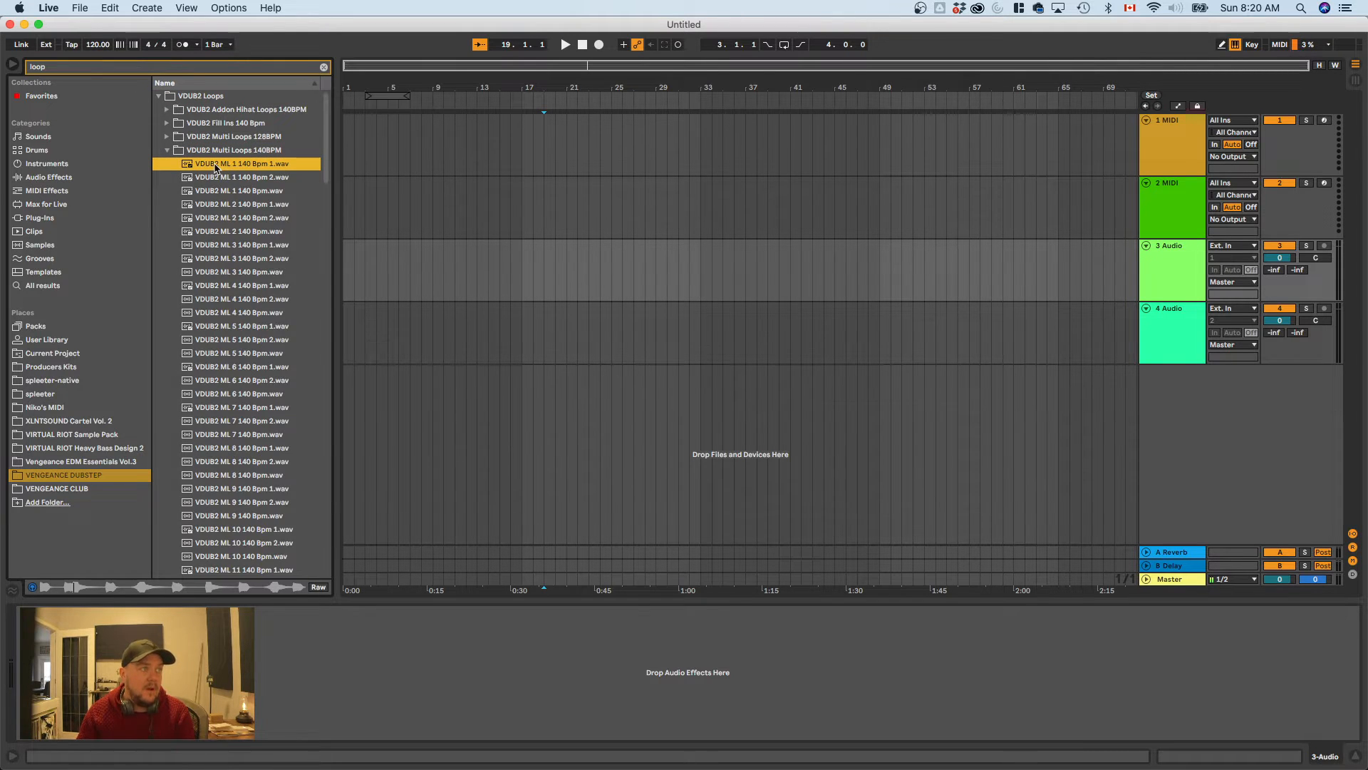
Set the project tempo to 140 BPM and place VDUB2 ML 1 140 Bpm 1.wav at the start of the first audio track
{"action": "left_click", "coordinate": [97, 44]}
{"action": "type", "text": "140"}
{"action": "key", "text": "Return"}
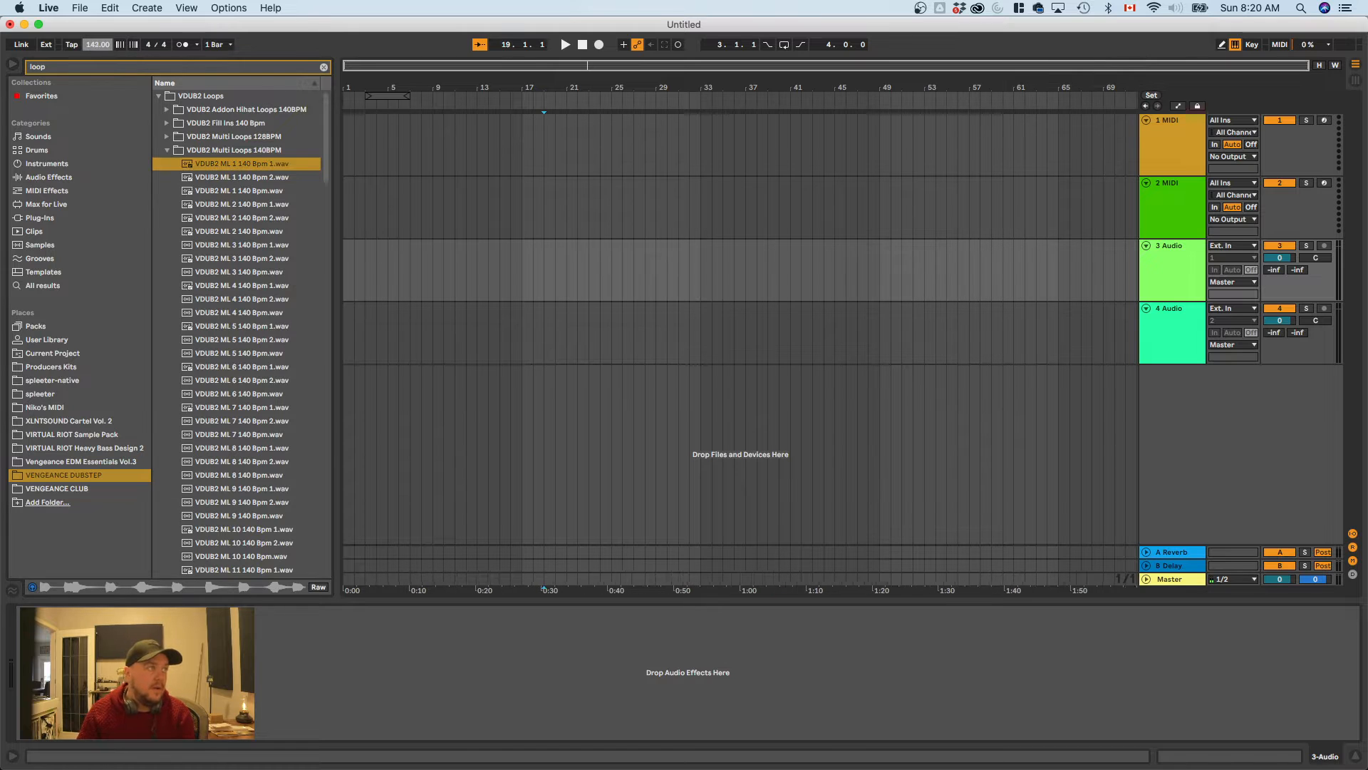
{"action": "mouse_move", "coordinate": [214, 164]}
{"action": "left_mouse_down"}
{"action": "mouse_move", "coordinate": [395, 284]}
{"action": "mouse_move", "coordinate": [344, 283]}
{"action": "left_mouse_up"}
{"action": "left_click", "coordinate": [508, 349]}
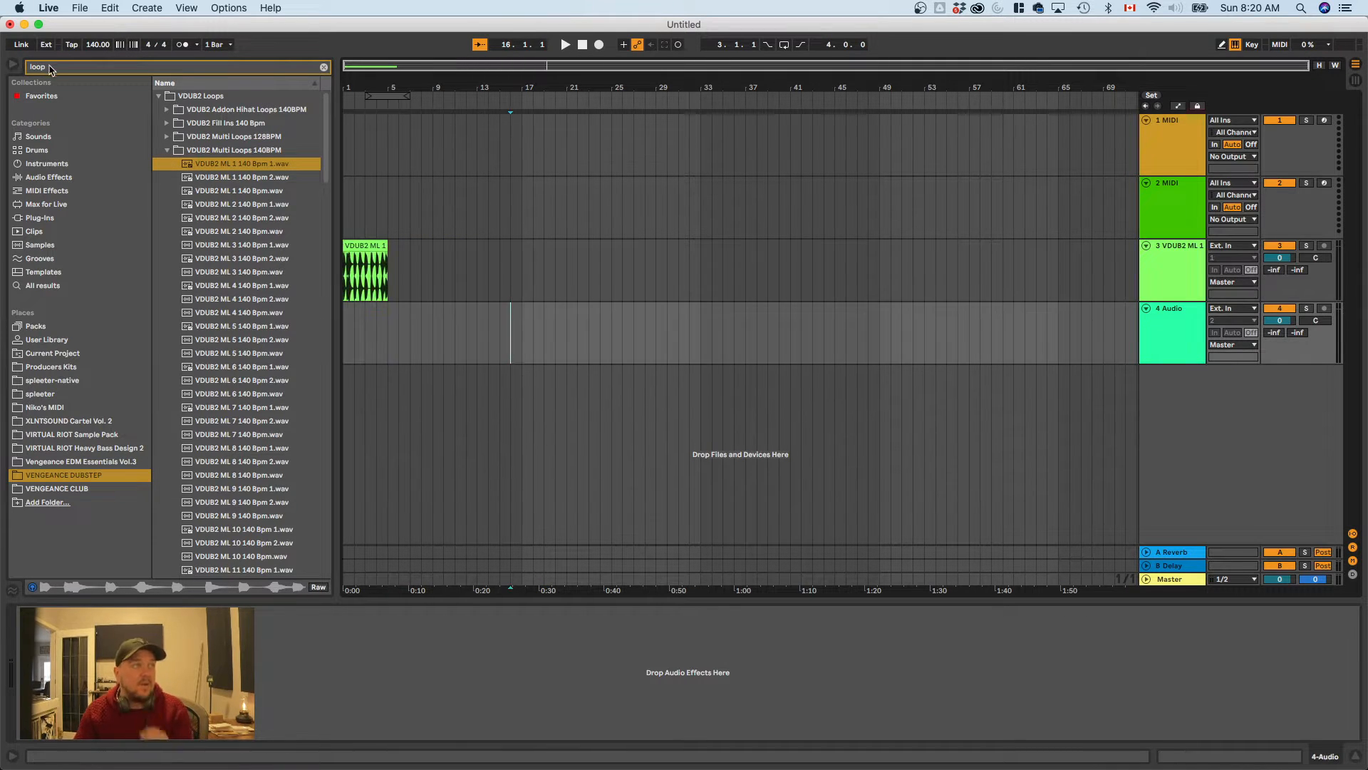
Search for "serum" among the plug-ins and load the Xfer Records Audio Units version of Serum onto the second MIDI track
{"action": "key", "text": "super+f"}
{"action": "type", "text": "seru"}
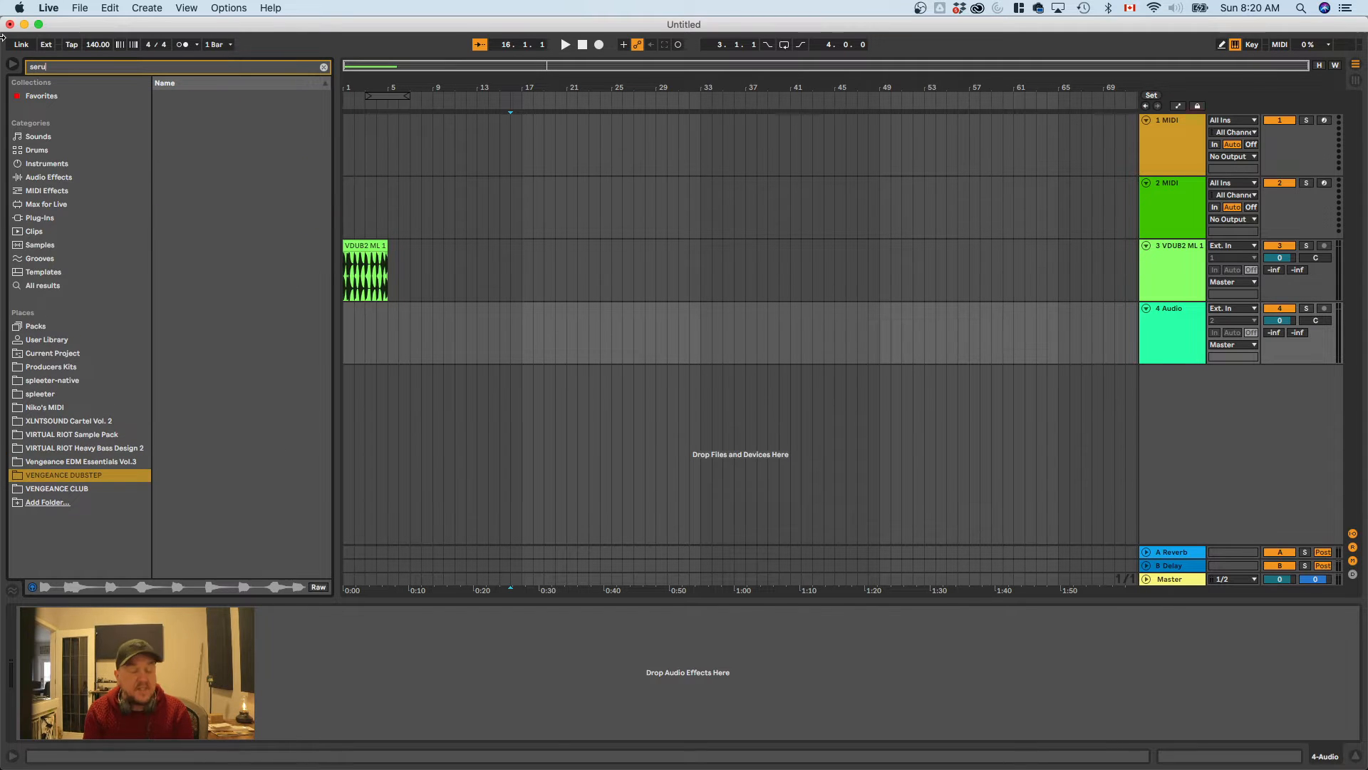
{"action": "type", "text": "m"}
{"action": "left_click", "coordinate": [41, 248]}
{"action": "left_click", "coordinate": [40, 218]}
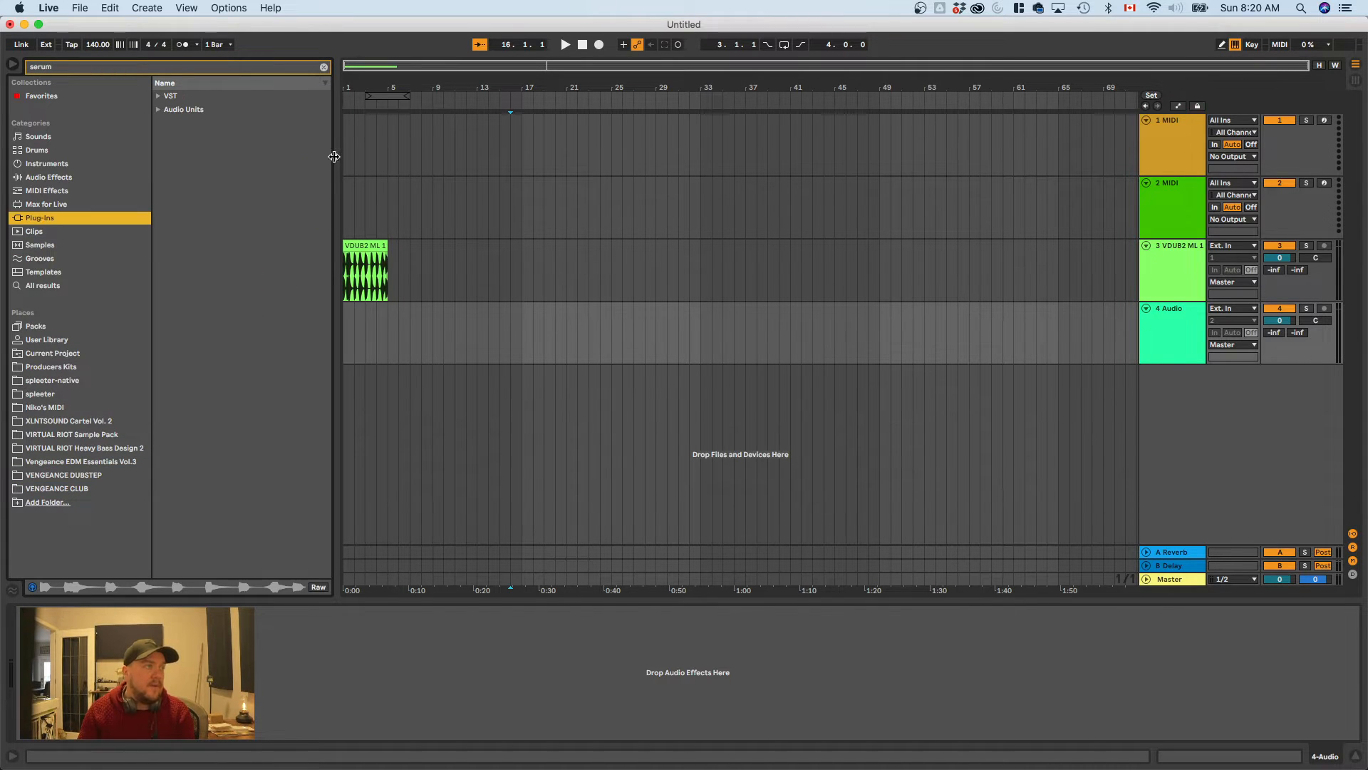
{"action": "left_click", "coordinate": [159, 111]}
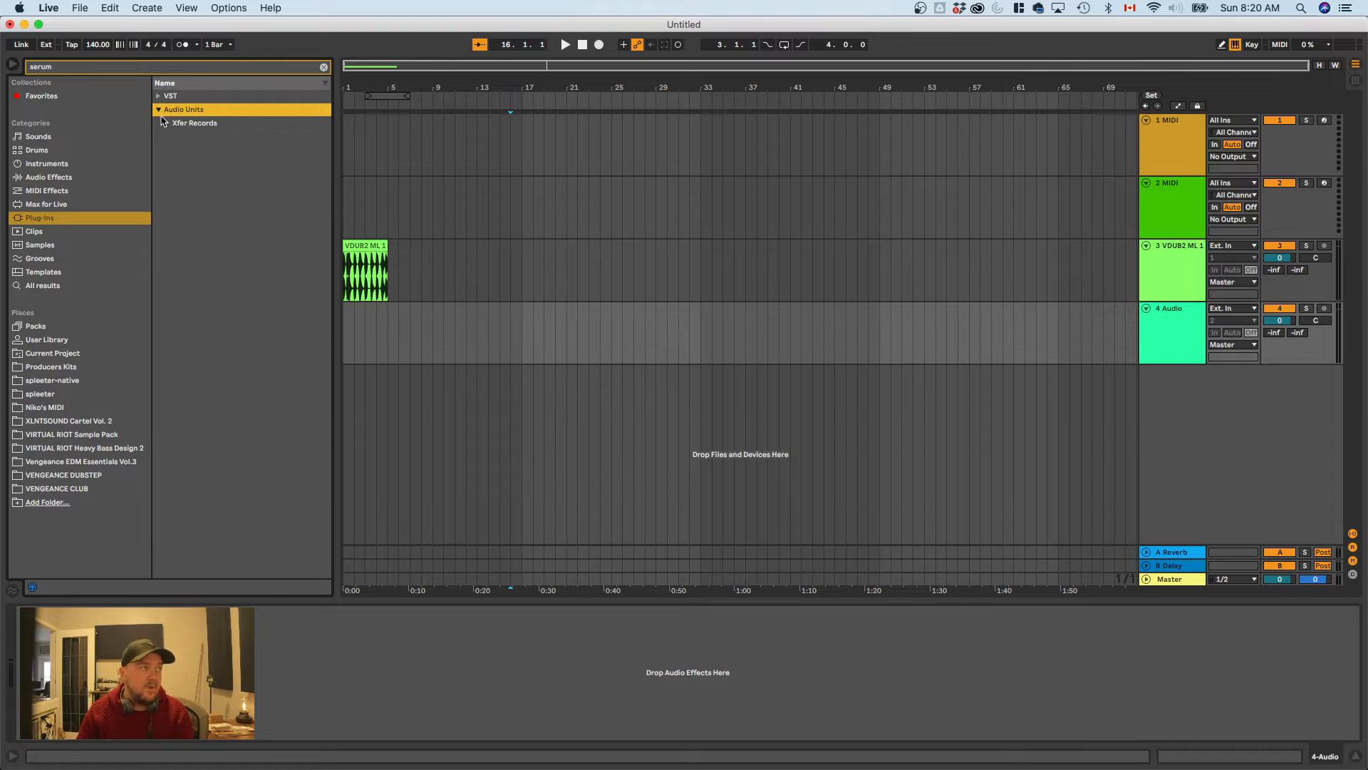
{"action": "left_click", "coordinate": [167, 124]}
{"action": "left_click", "coordinate": [191, 153]}
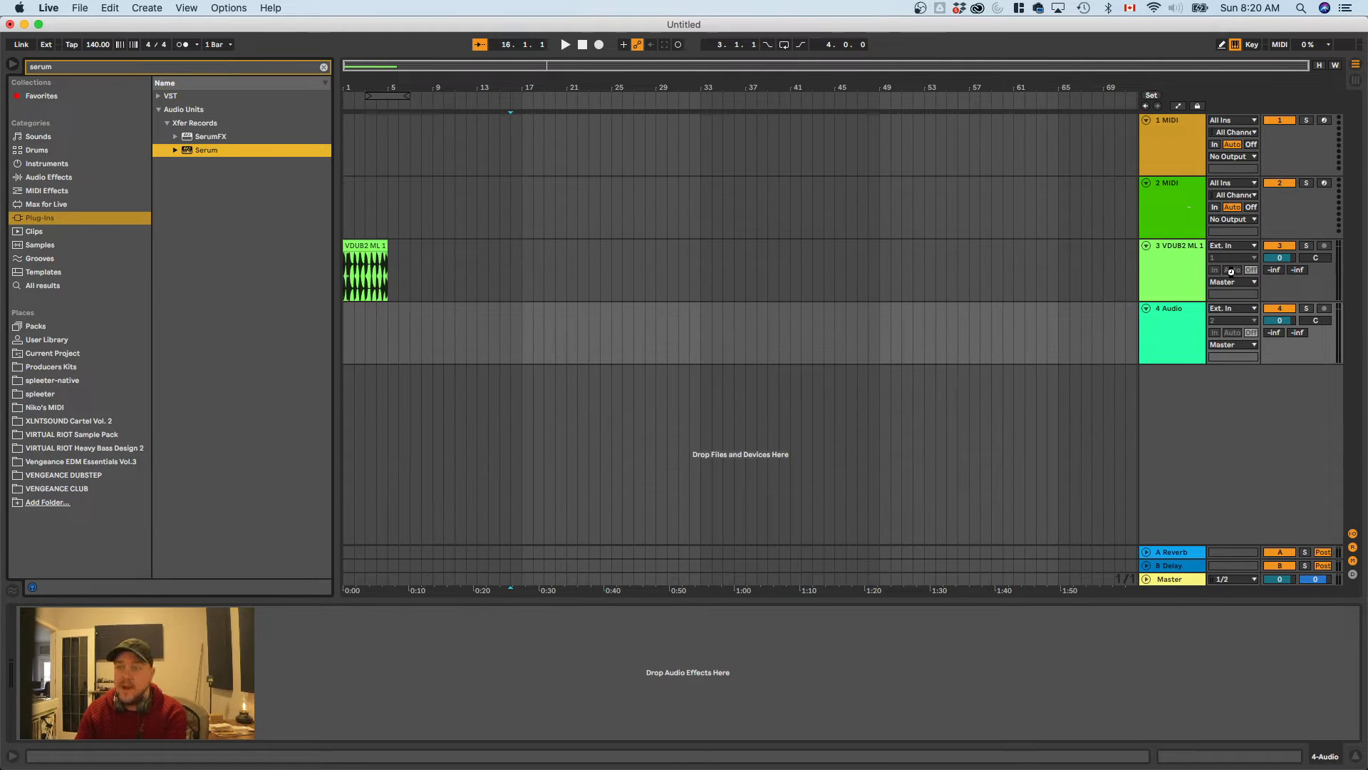
Delete the empty first MIDI track and the empty last audio track
{"action": "left_click", "coordinate": [1193, 149]}
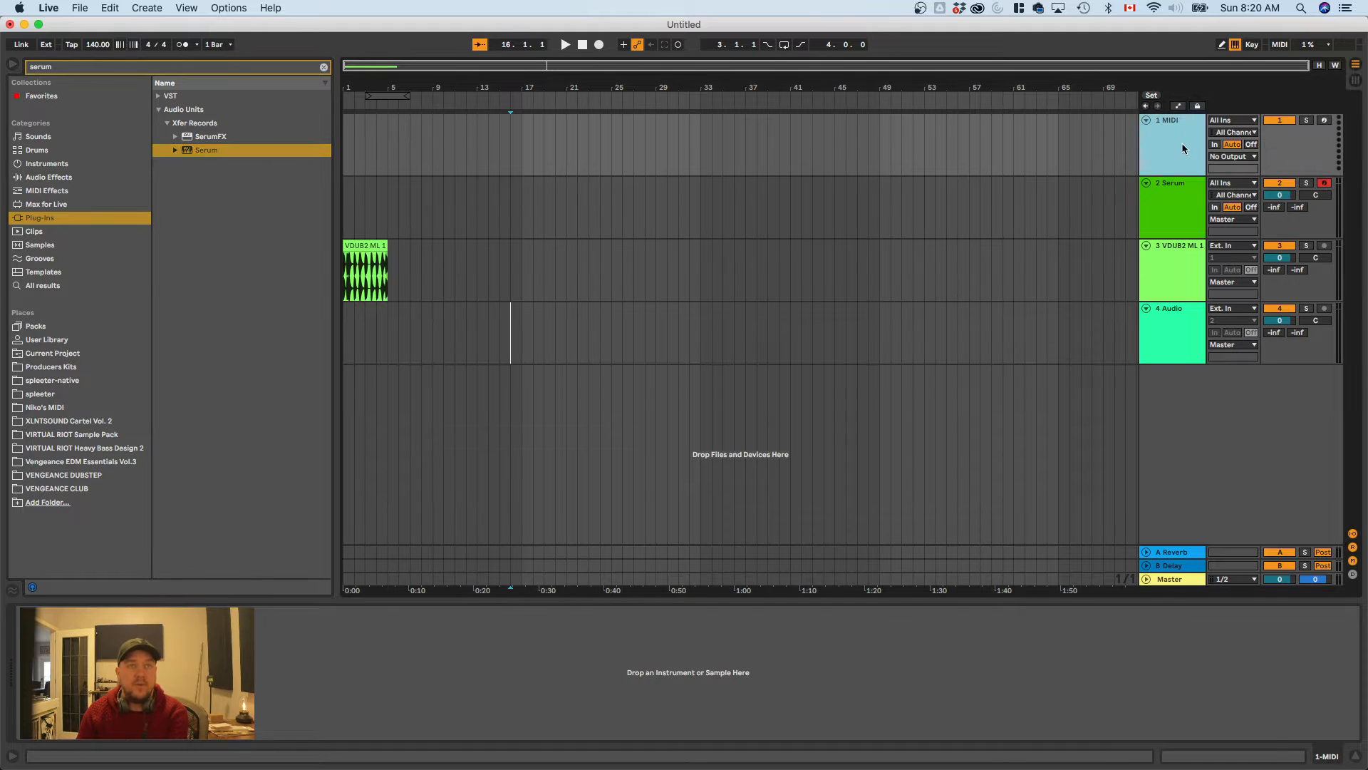
{"action": "key", "text": "Delete"}
{"action": "left_click", "coordinate": [1252, 265]}
{"action": "key", "text": "Delete"}
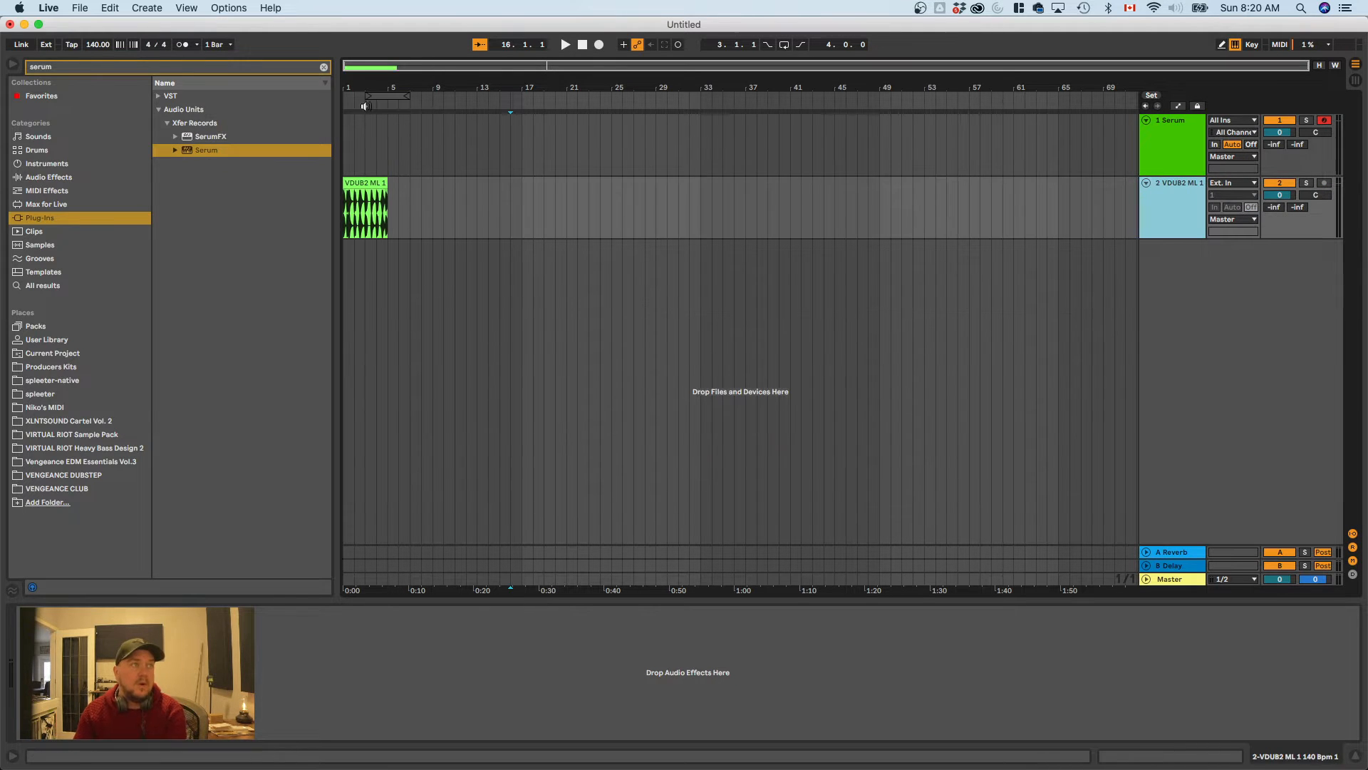
Move the loop region to the first four bars, create an empty MIDI clip there on the Serum track and enlarge its editor
{"action": "left_click_drag", "start_coordinate": [390, 95], "coordinate": [305, 124]}
{"action": "key", "text": "super+shift+m"}
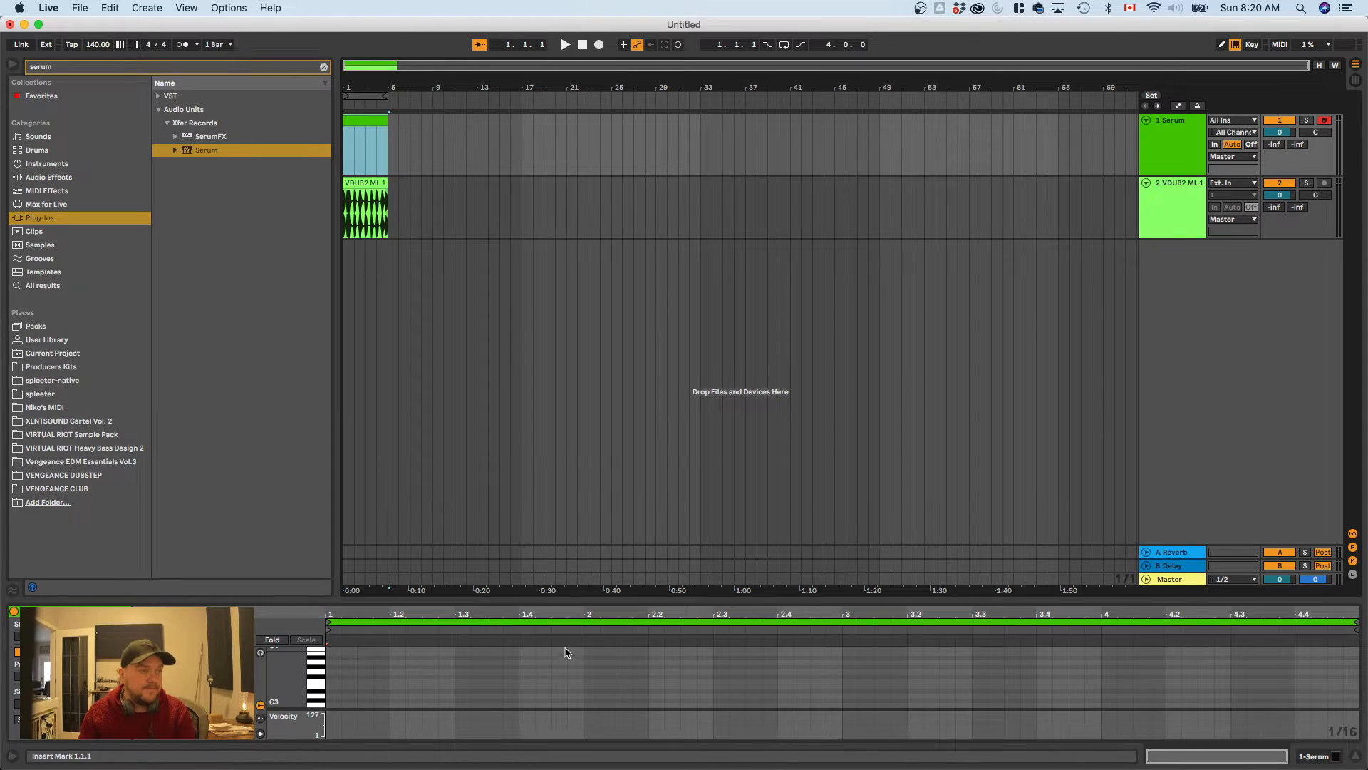
{"action": "left_click_drag", "start_coordinate": [591, 600], "coordinate": [596, 224]}
{"action": "left_click", "coordinate": [438, 427]}
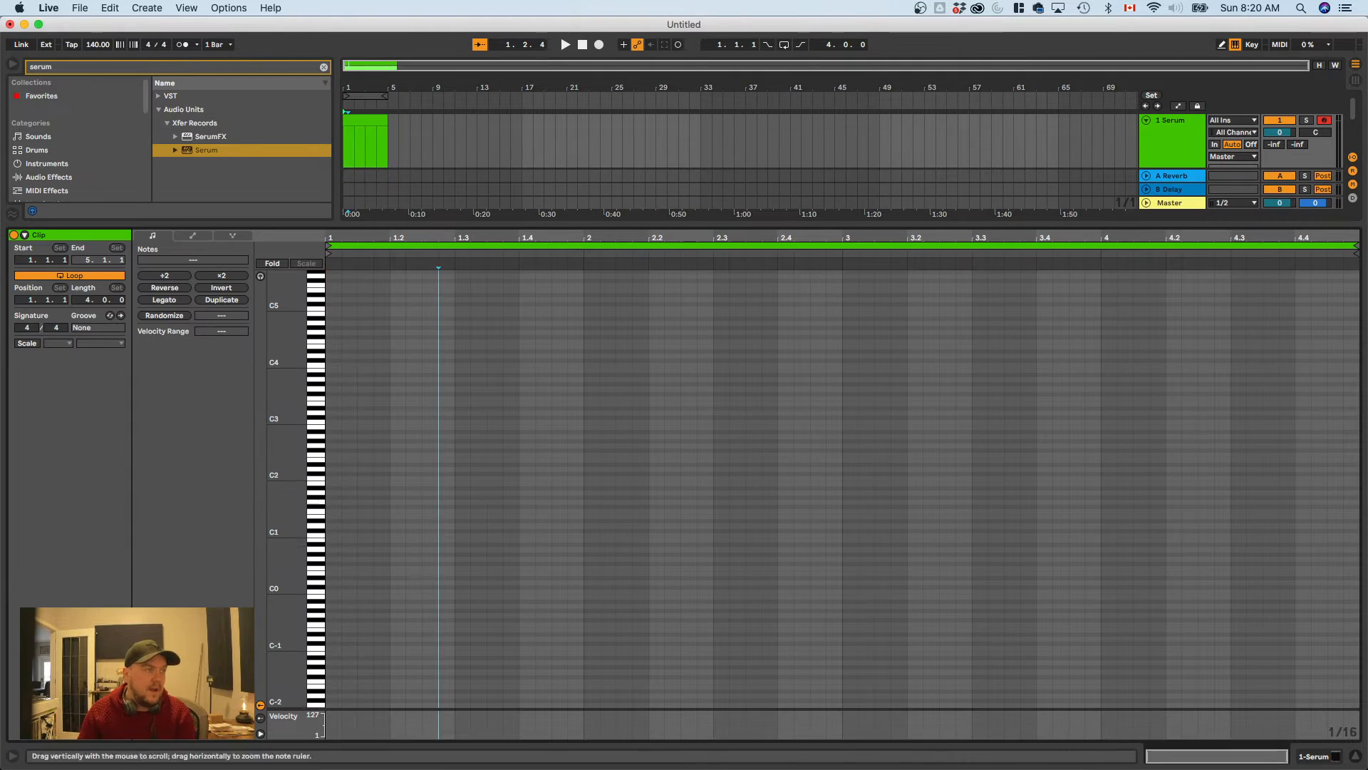
Enter a one-bar C2–E2–G2 chord in bar 1 of the Serum clip and play it back
{"action": "double_click", "coordinate": [334, 480]}
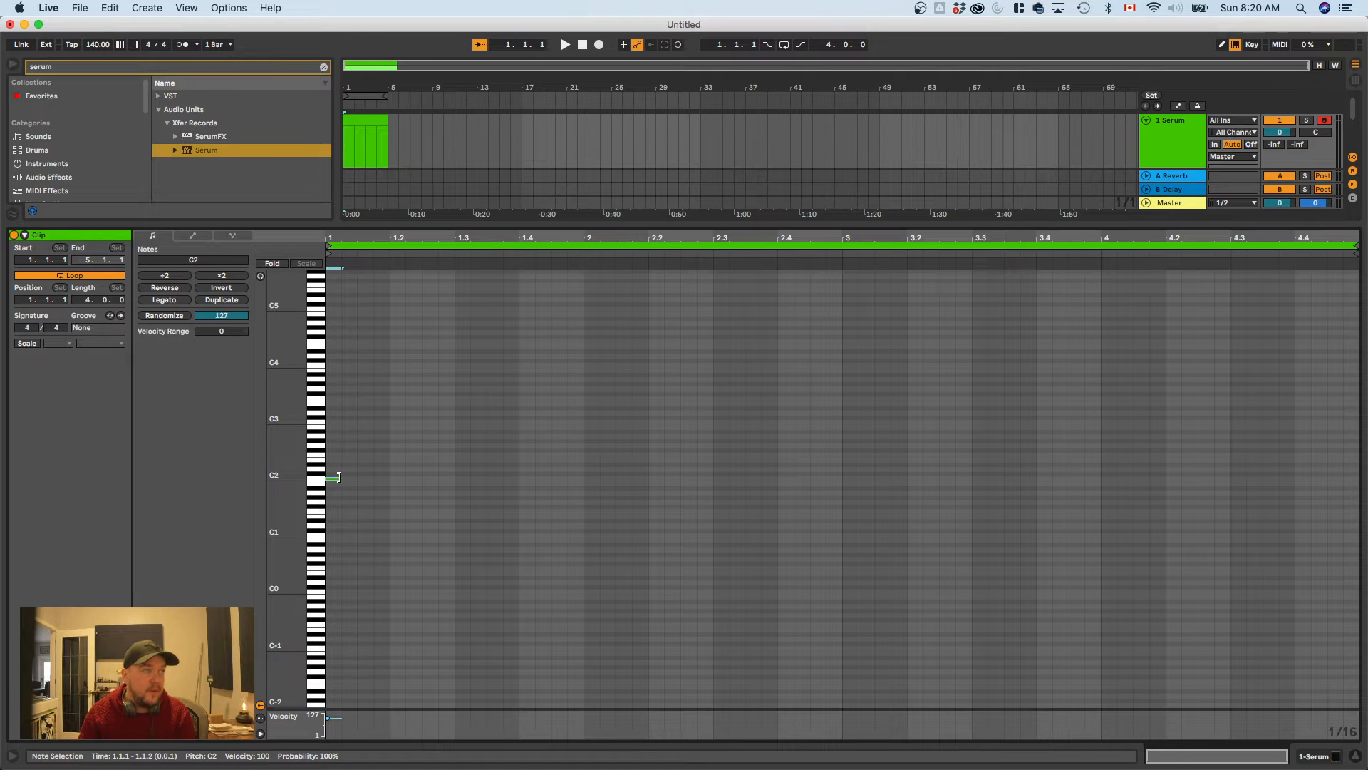
{"action": "left_click_drag", "start_coordinate": [339, 477], "coordinate": [584, 472]}
{"action": "mouse_move", "coordinate": [482, 479]}
{"action": "left_mouse_down"}
{"action": "mouse_move", "coordinate": [477, 442]}
{"action": "mouse_move", "coordinate": [489, 453]}
{"action": "left_mouse_up"}
{"action": "key", "text": "space"}
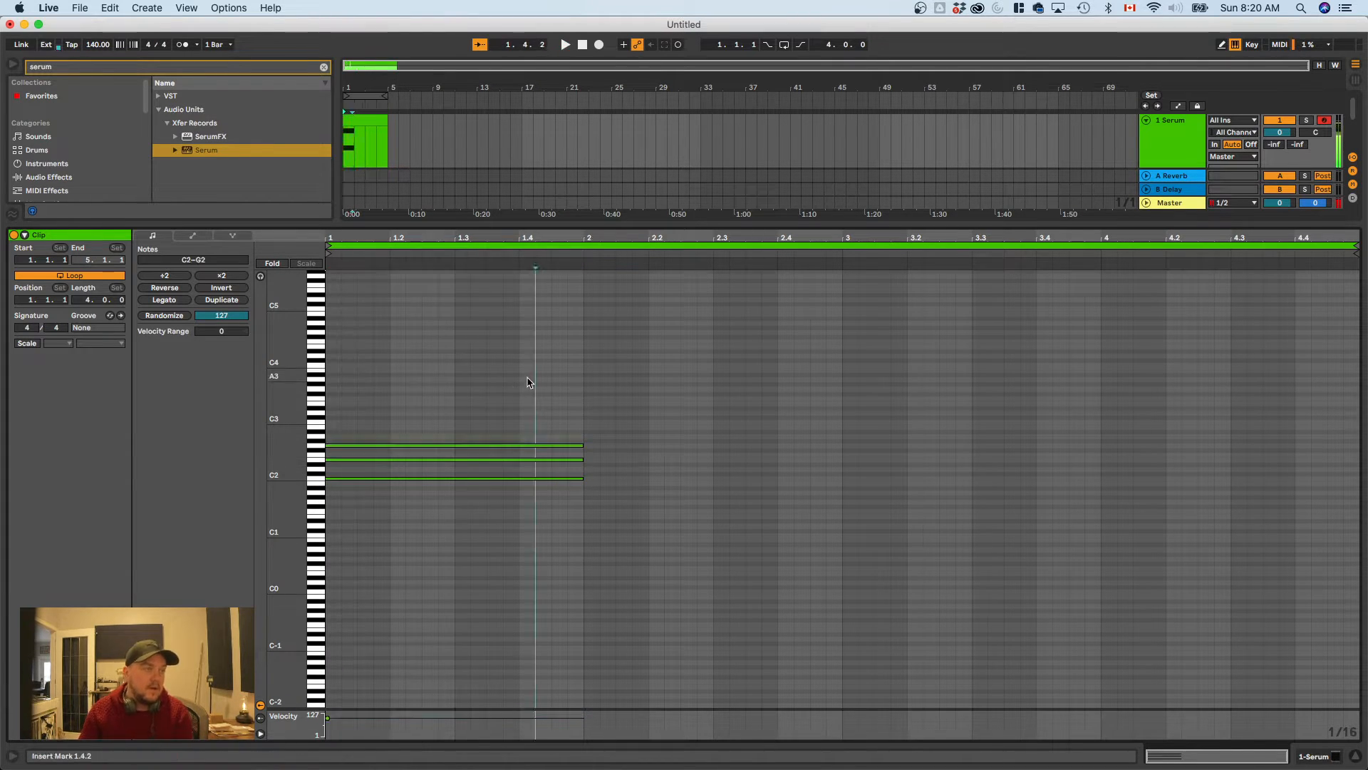
{"action": "key", "text": "space"}
Duplicate the bar 1 chord into bar 2 and transpose the copy up seven semitones
{"action": "key", "text": "super+a"}
{"action": "key", "text": "super+d"}
{"action": "key", "text": "Up"}
{"action": "key", "text": "Up"}
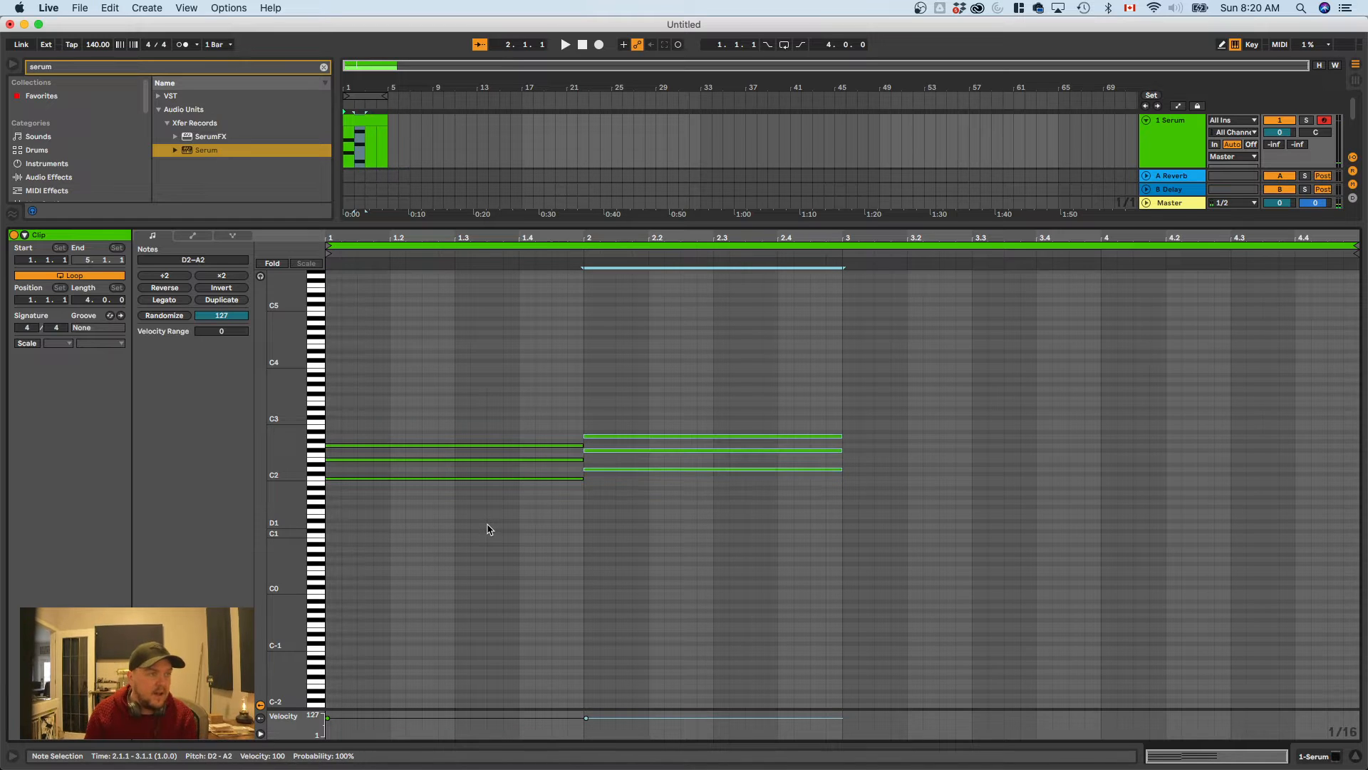
{"action": "key", "text": "Up"}
{"action": "key", "text": "Up"}
{"action": "key", "text": "Up"}
{"action": "key", "text": "Up"}
{"action": "key", "text": "Up"}
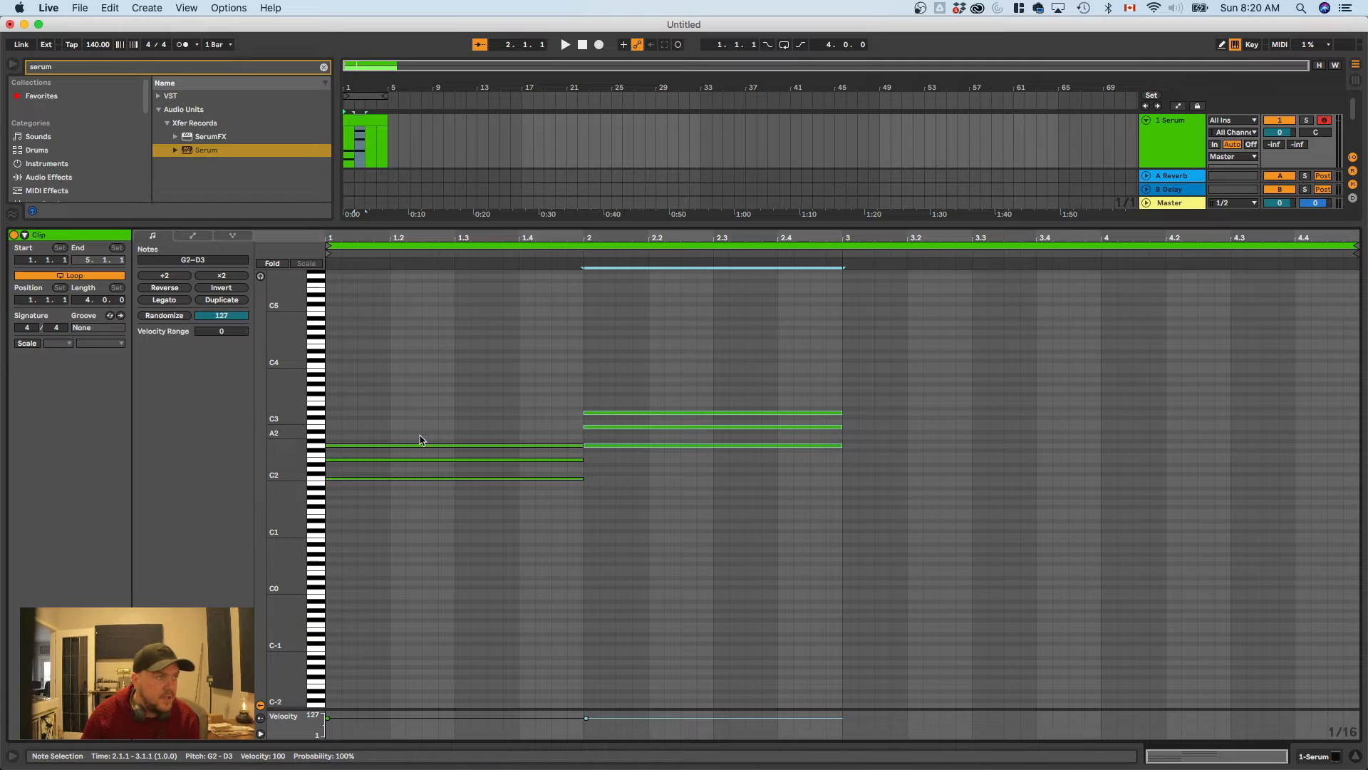
Lower the top note of the bar 2 chord by an octave to D2 and audition the chords
{"action": "left_click", "coordinate": [635, 412]}
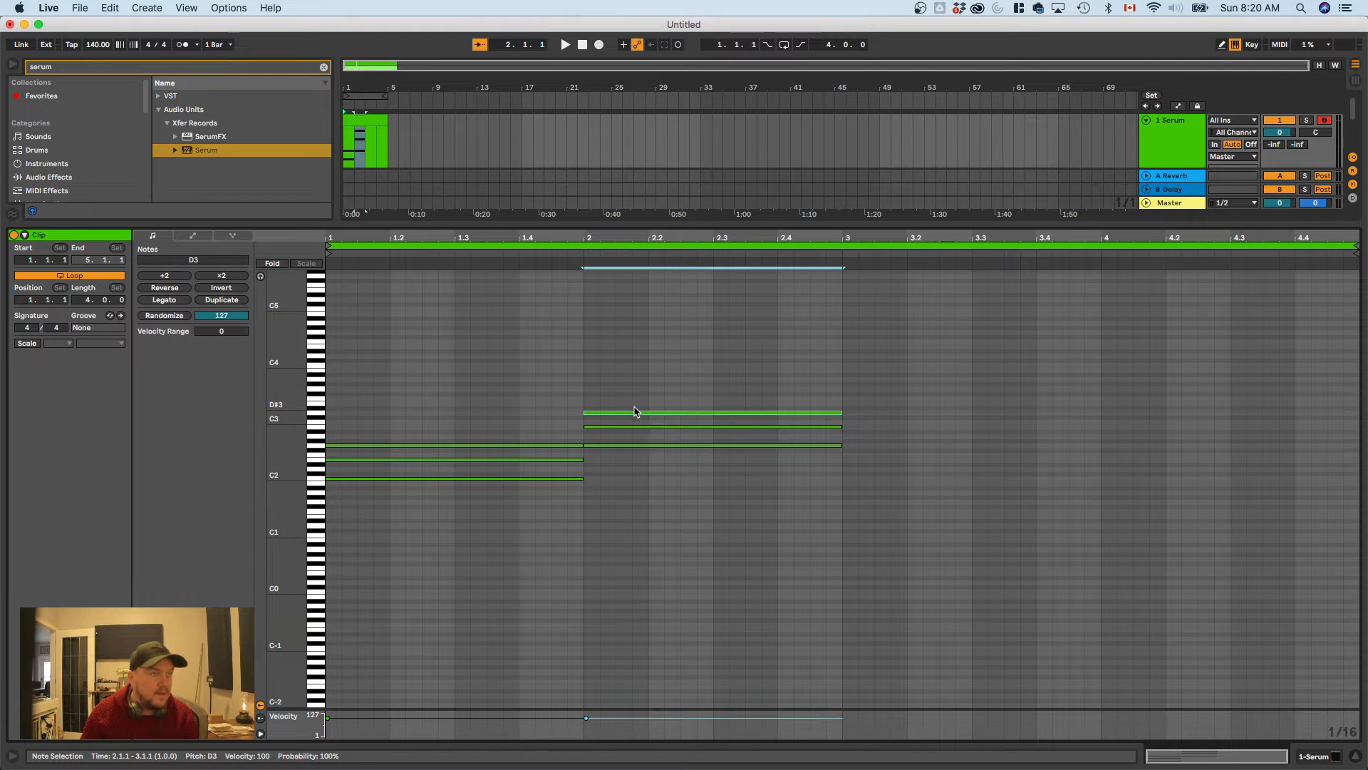
{"action": "key", "text": "shift+Down"}
{"action": "key", "text": "space"}
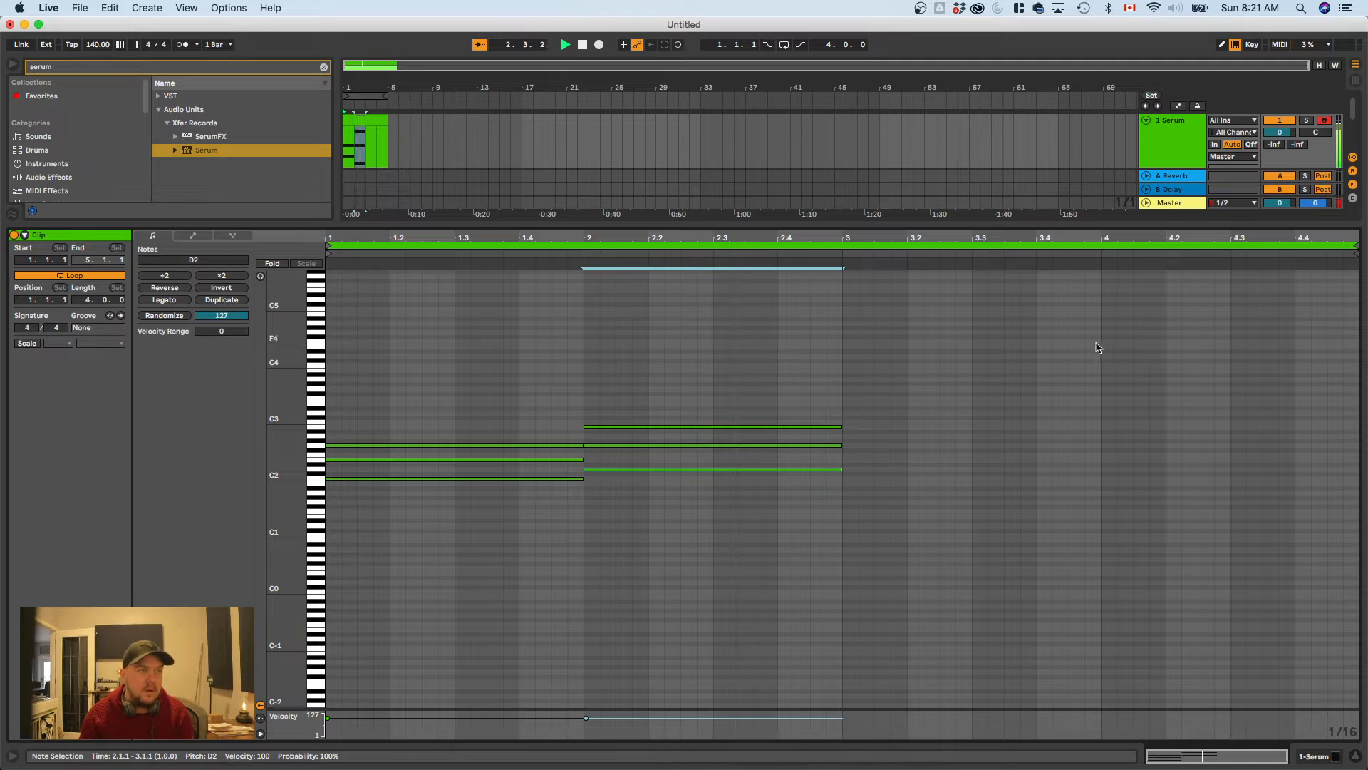
{"action": "key", "text": "space"}
{"action": "left_click_drag", "start_coordinate": [774, 377], "coordinate": [737, 503]}
{"action": "key", "text": "super+d"}
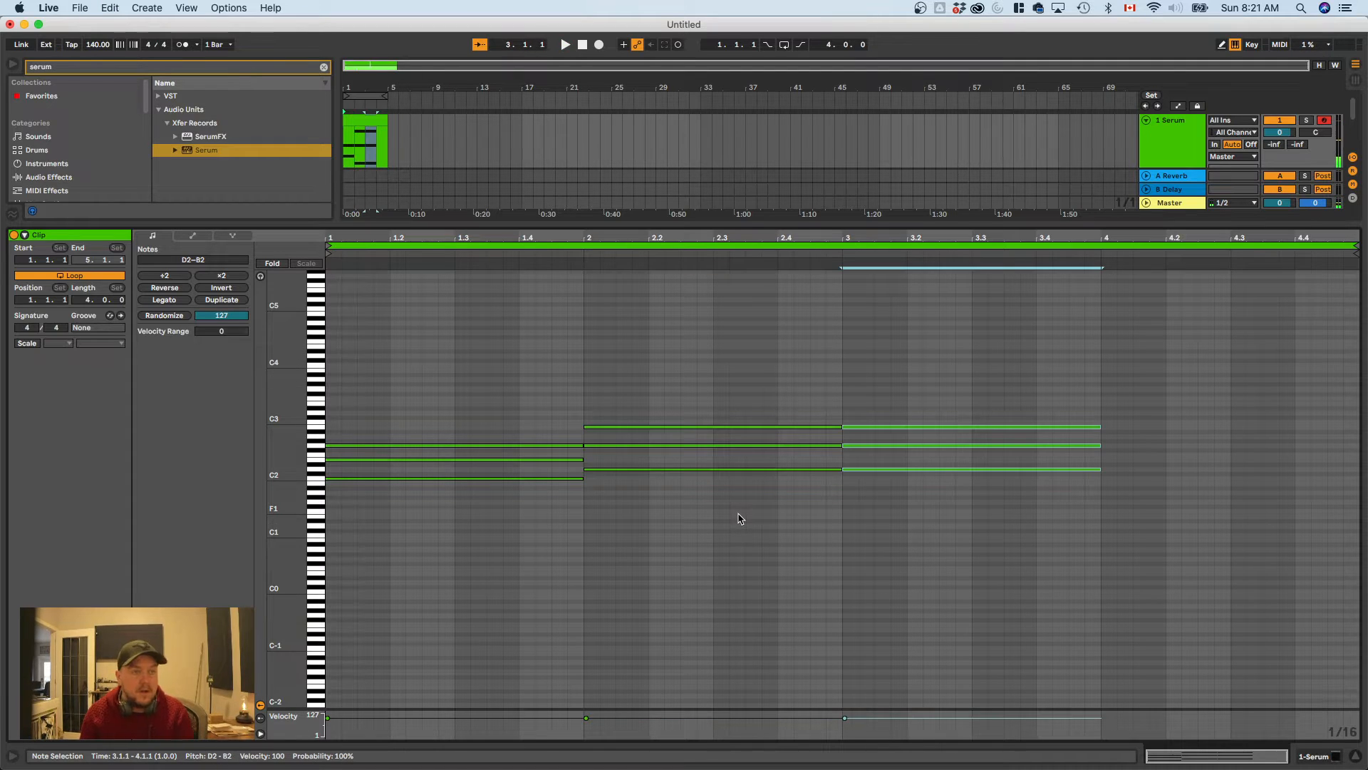
{"action": "key", "text": "Up"}
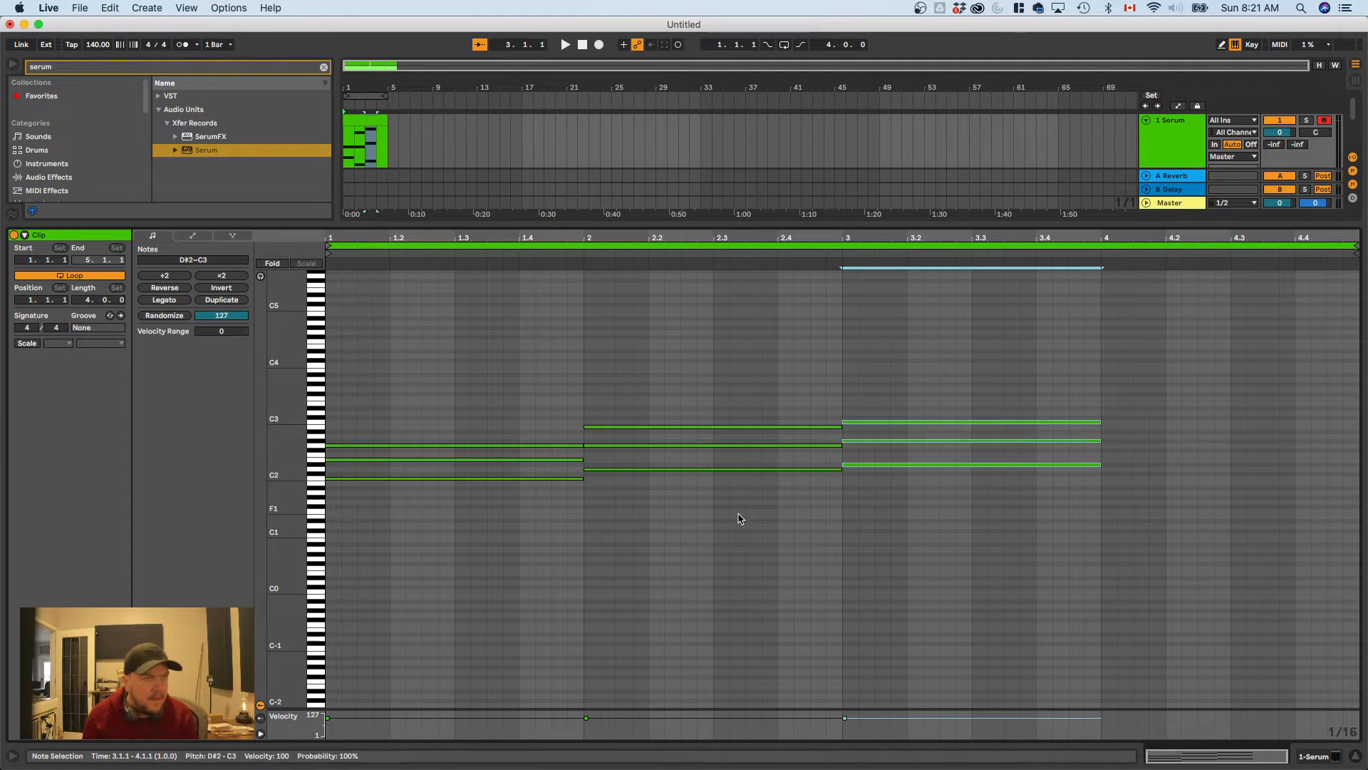
{"action": "key", "text": "Down"}
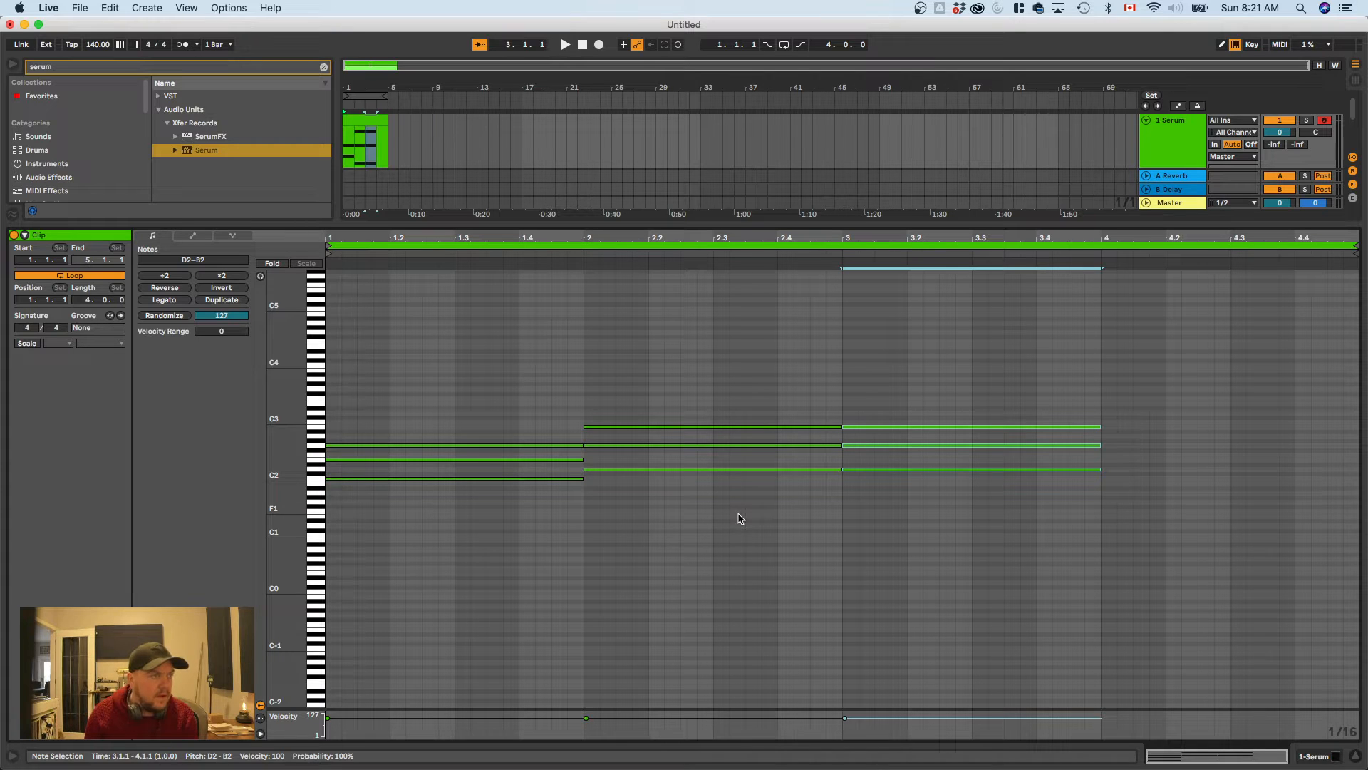
{"action": "key", "text": "Delete"}
Copy the bar 1 chord into bar 3 as F2–A2–C3 and lower its top note by an octave to C2
{"action": "left_click_drag", "start_coordinate": [392, 407], "coordinate": [913, 446]}
{"action": "left_click", "coordinate": [941, 371]}
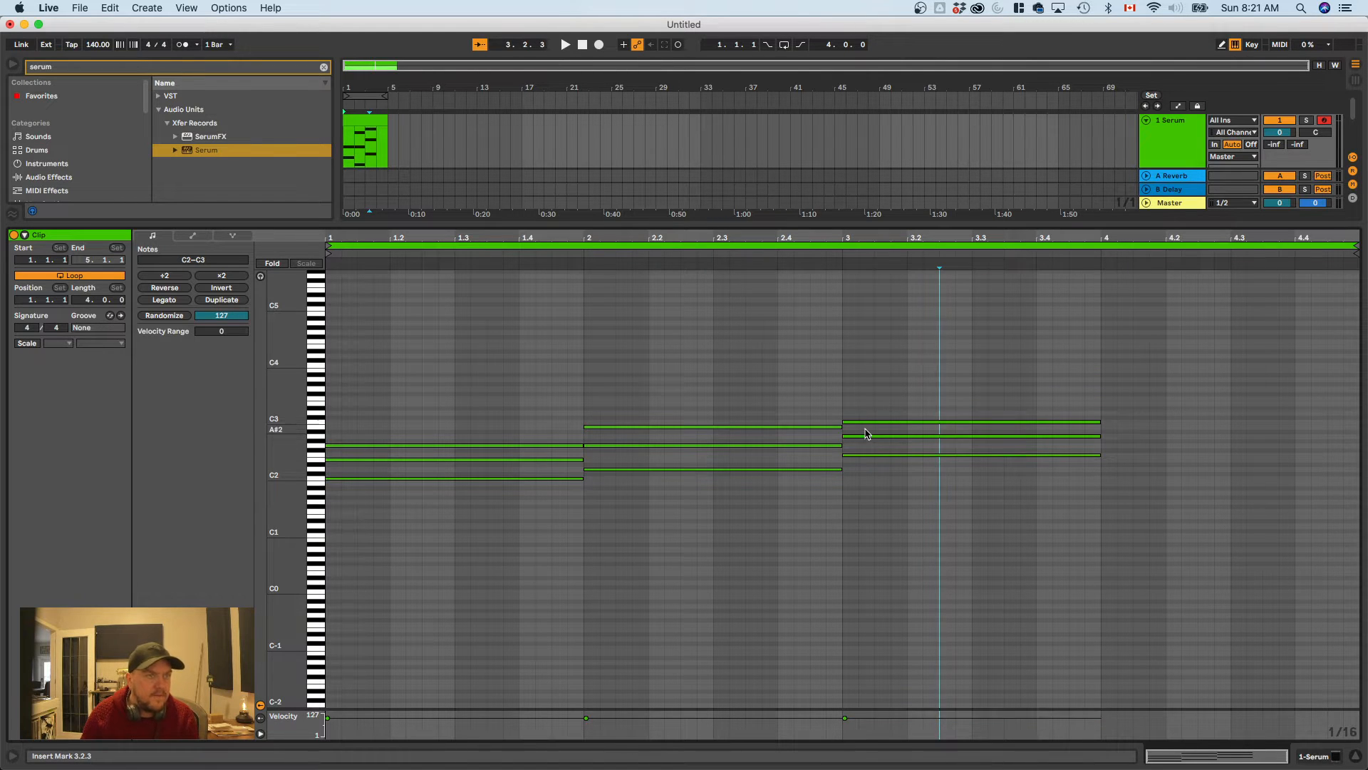
{"action": "left_click", "coordinate": [878, 421]}
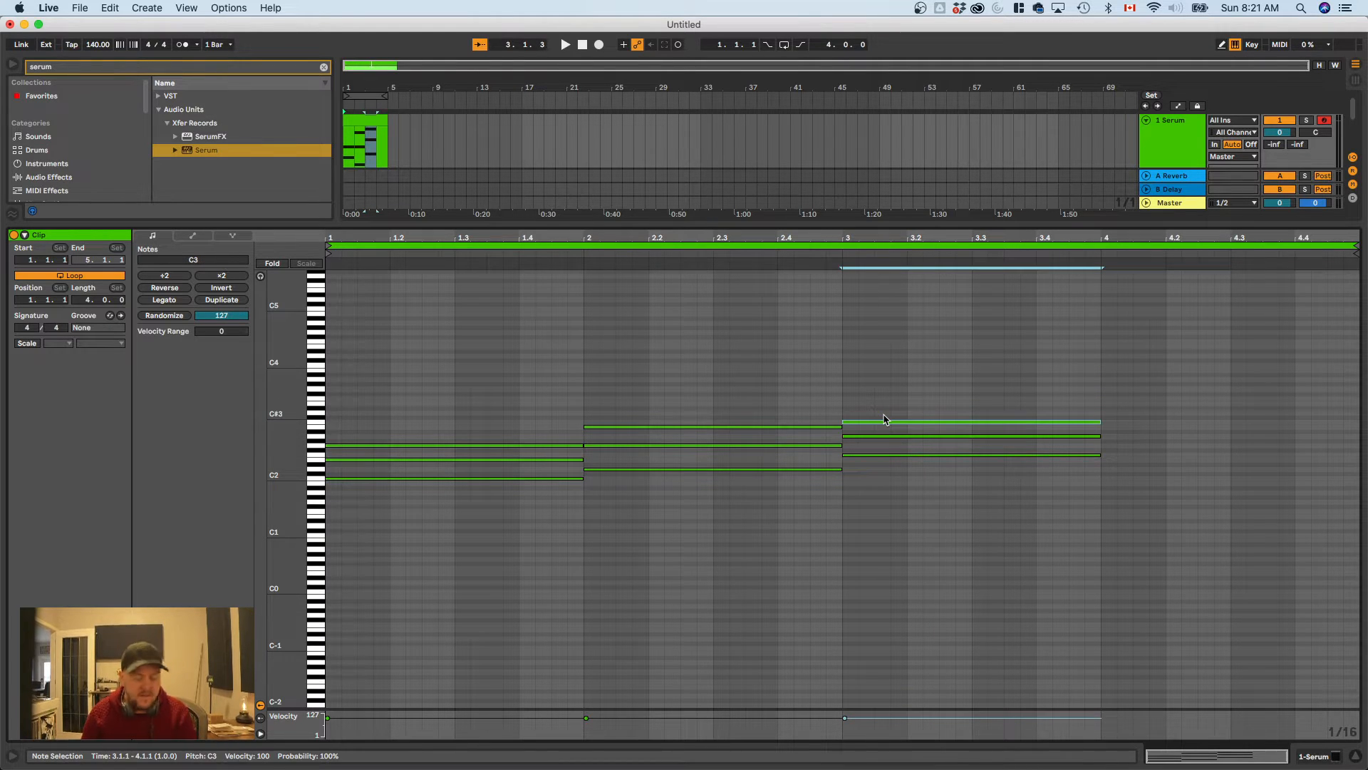
{"action": "key", "text": "shift+Down"}
Add a one-bar D2–F2–A2 chord in bar 4 of the Serum clip by copying an earlier chord
{"action": "left_click_drag", "start_coordinate": [704, 359], "coordinate": [722, 554]}
{"action": "left_click_drag", "start_coordinate": [397, 360], "coordinate": [1180, 454]}
{"action": "left_click_drag", "start_coordinate": [479, 412], "coordinate": [1201, 474]}
{"action": "left_click", "coordinate": [1125, 456]}
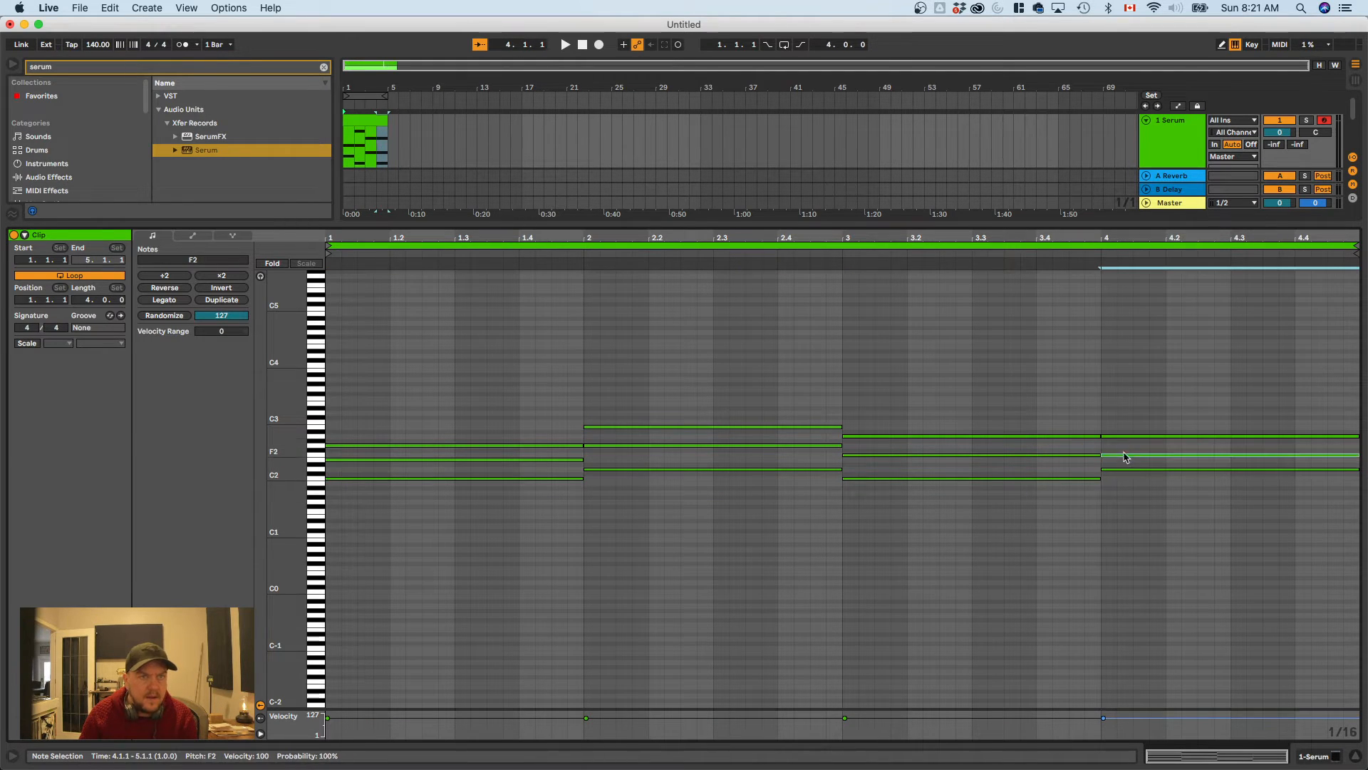
Play back the four-bar chord progression and lower the Serum track's volume to -3.5
{"action": "left_click", "coordinate": [1036, 342]}
{"action": "key", "text": "space"}
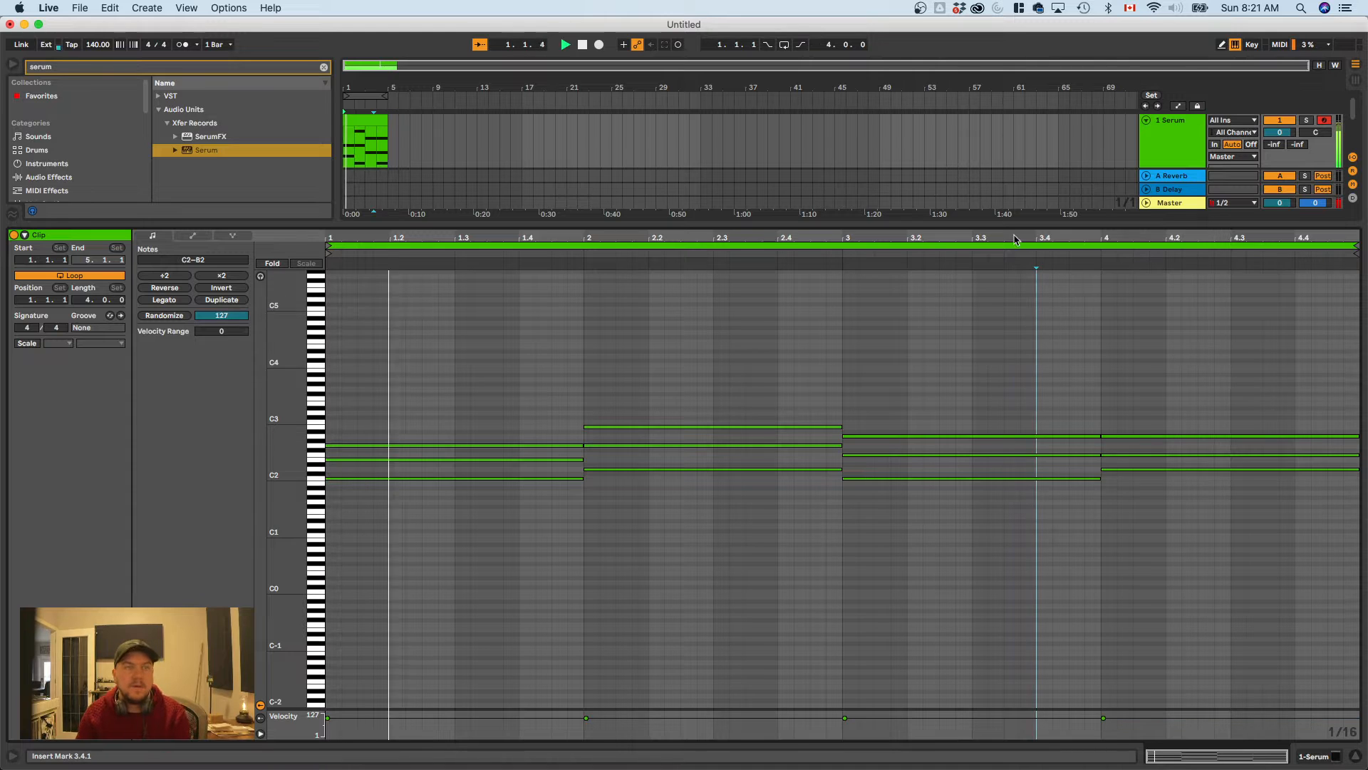
{"action": "left_click_drag", "start_coordinate": [1280, 132], "coordinate": [1280, 143]}
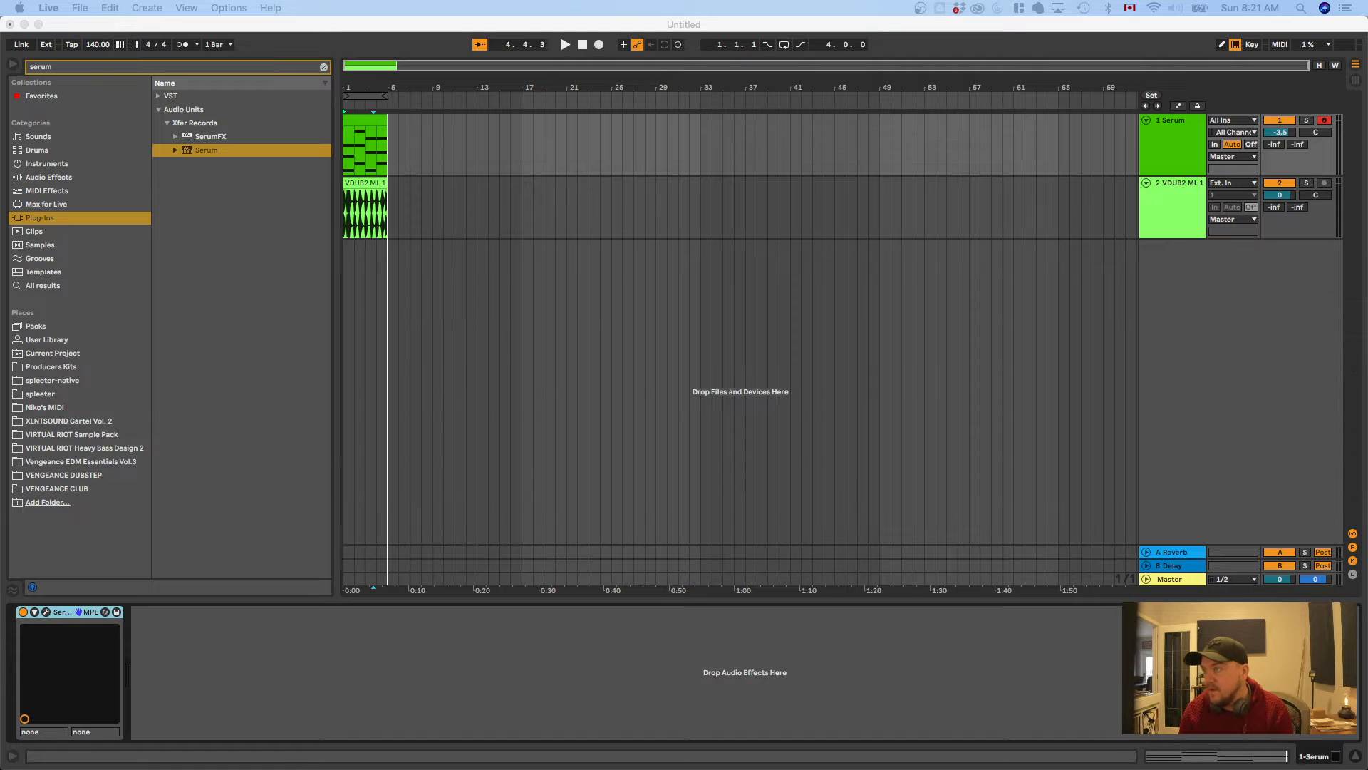
Open Serum's plug-in window and move it to the middle of the arrangement
{"action": "left_click", "coordinate": [44, 619]}
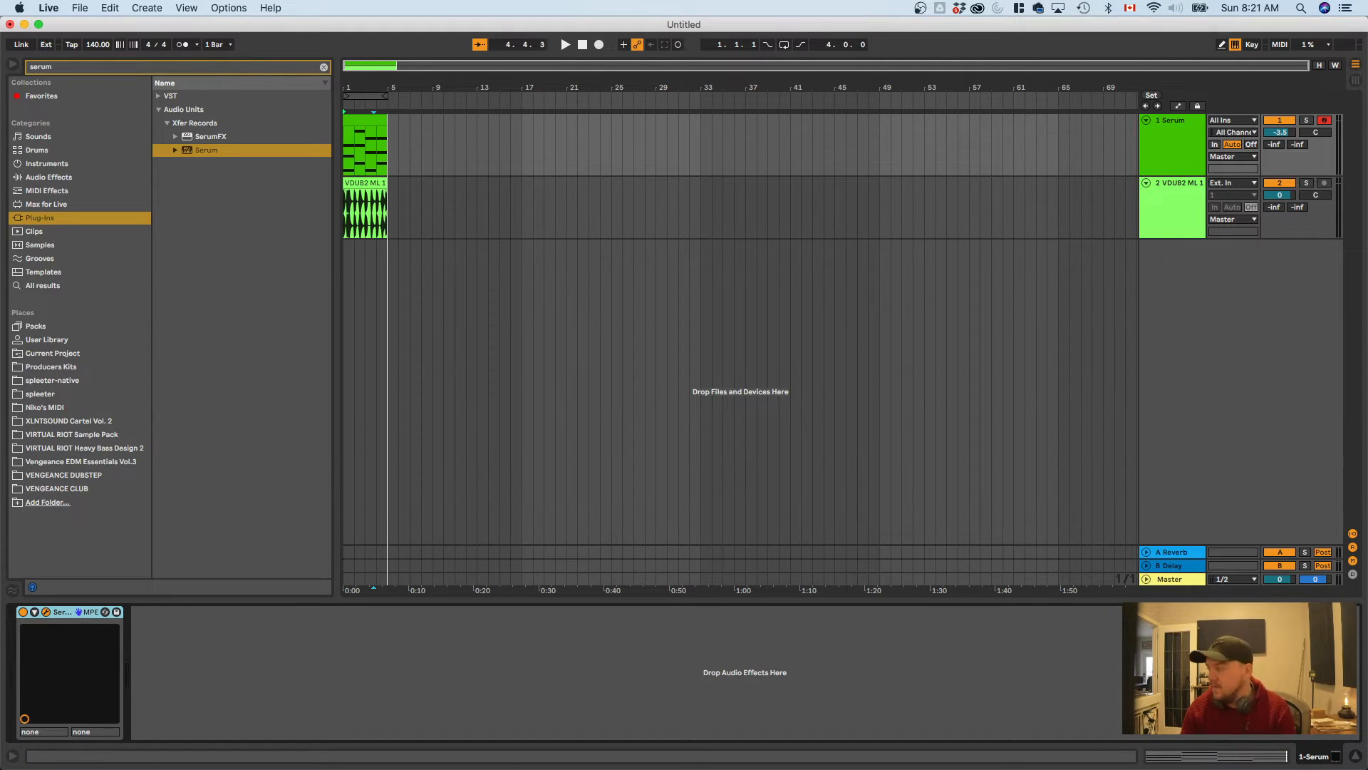
{"action": "left_click_drag", "start_coordinate": [1366, 186], "coordinate": [813, 131]}
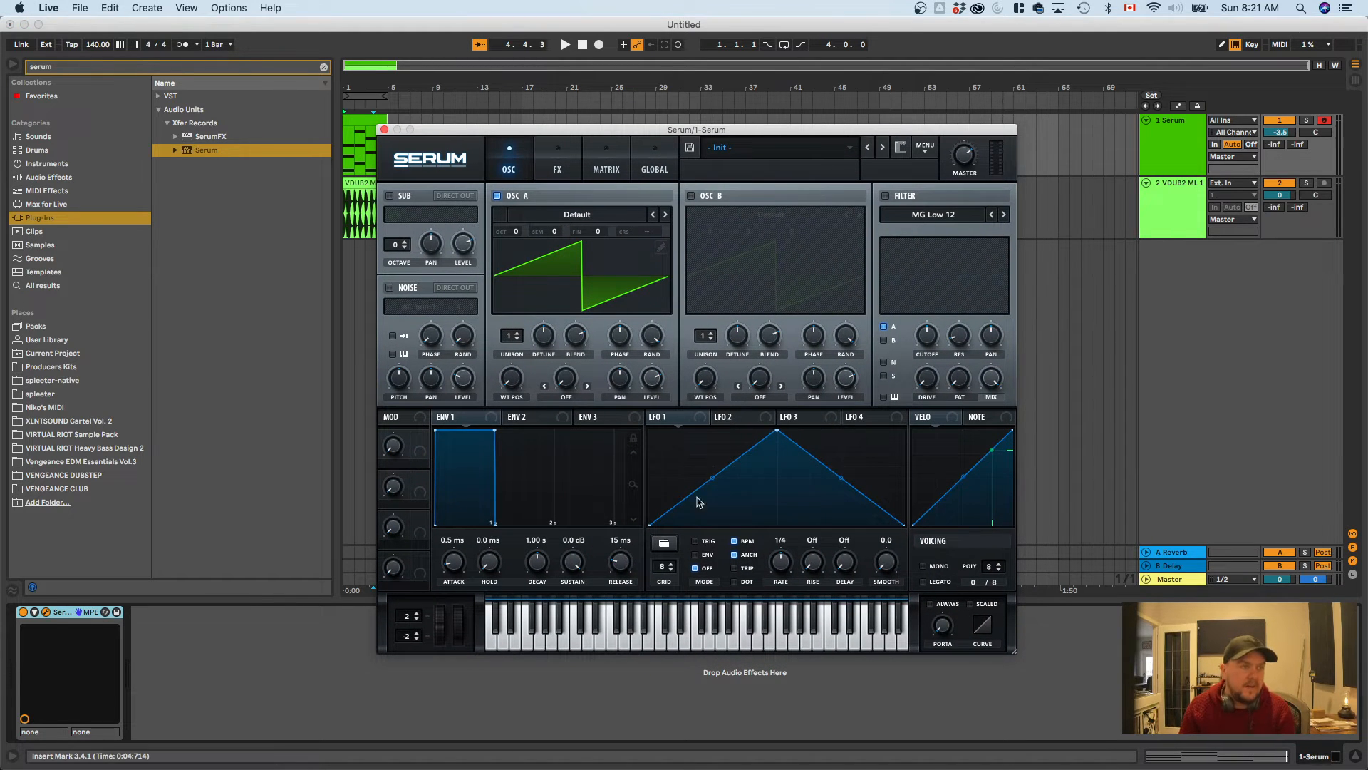
Set Serum's LFO 1 rate to 1/8 and assign LFO 2 to the level of oscillator A
{"action": "left_click_drag", "start_coordinate": [781, 552], "coordinate": [785, 549]}
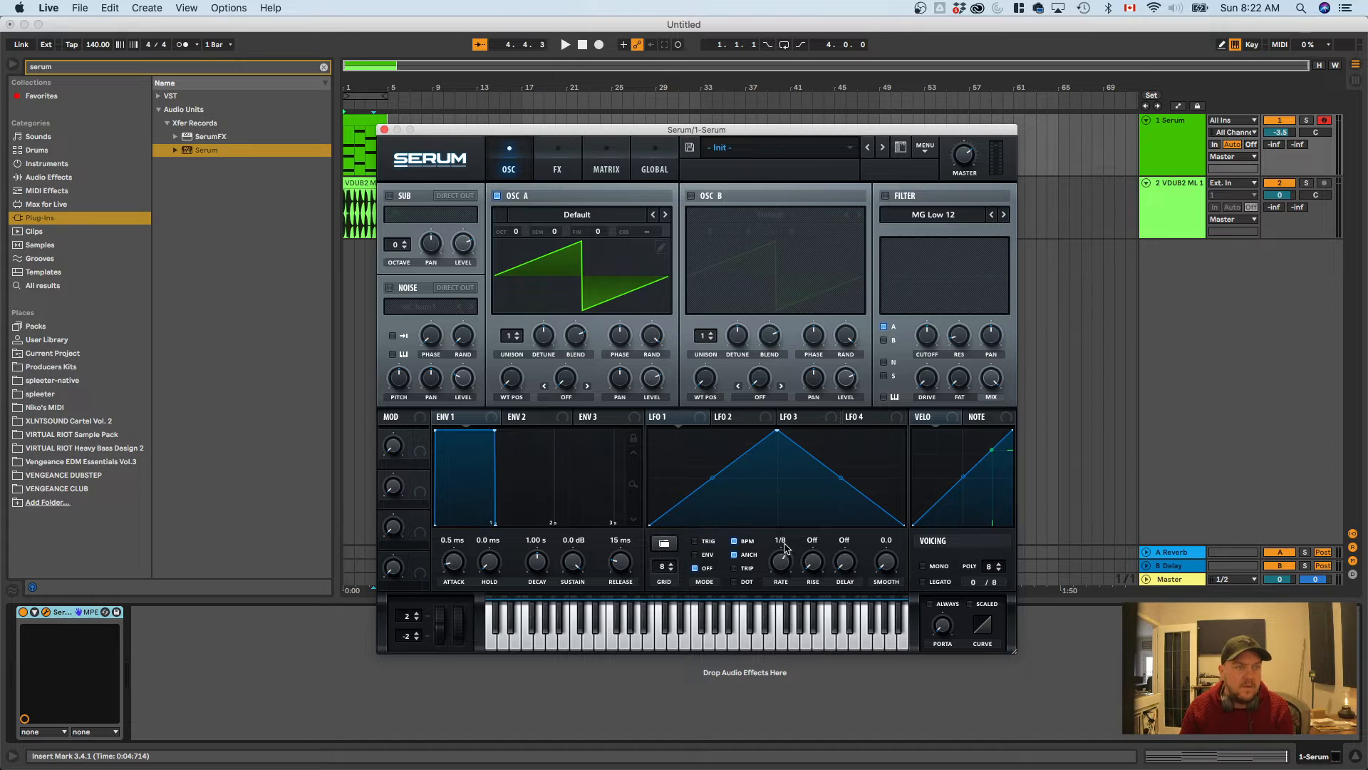
{"action": "left_click_drag", "start_coordinate": [718, 416], "coordinate": [652, 377]}
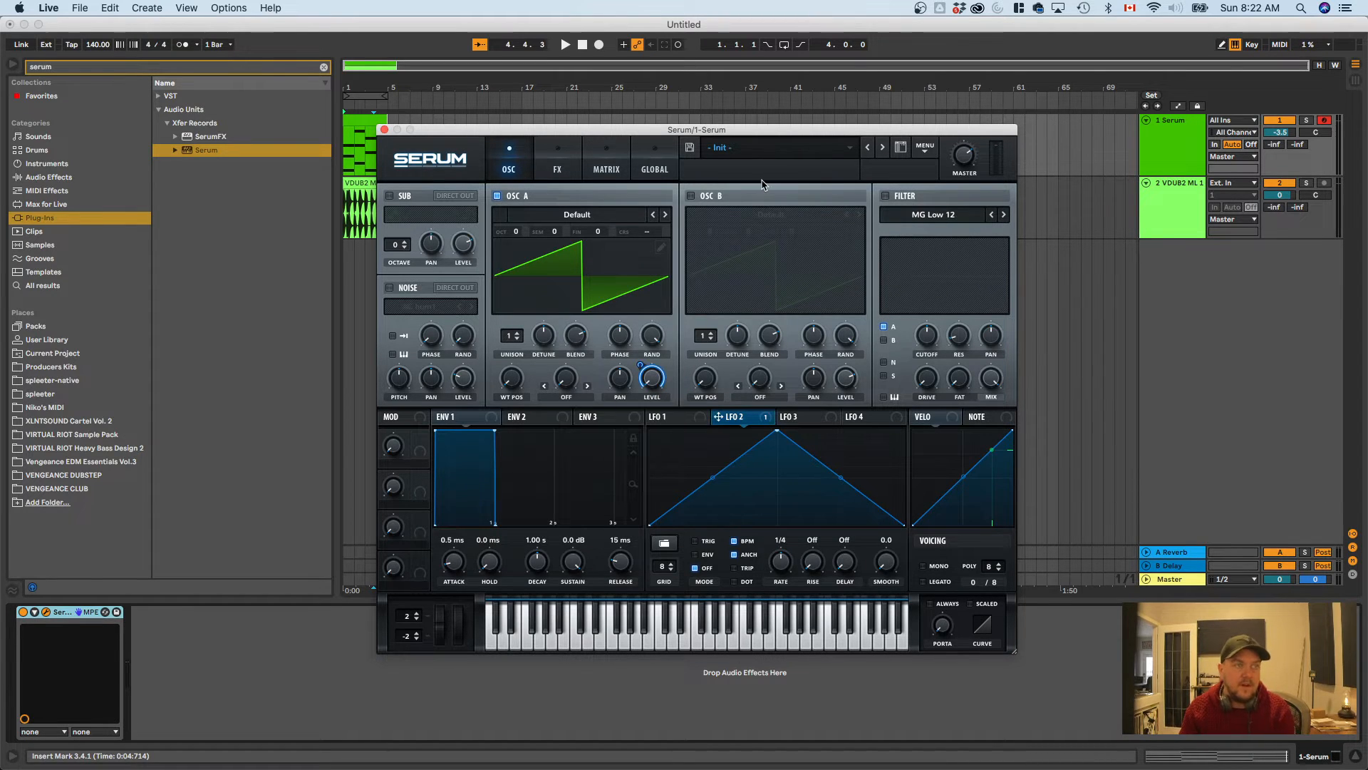
Play back the arrangement and loop the four bars of the Serum clip
{"action": "key", "text": "space"}
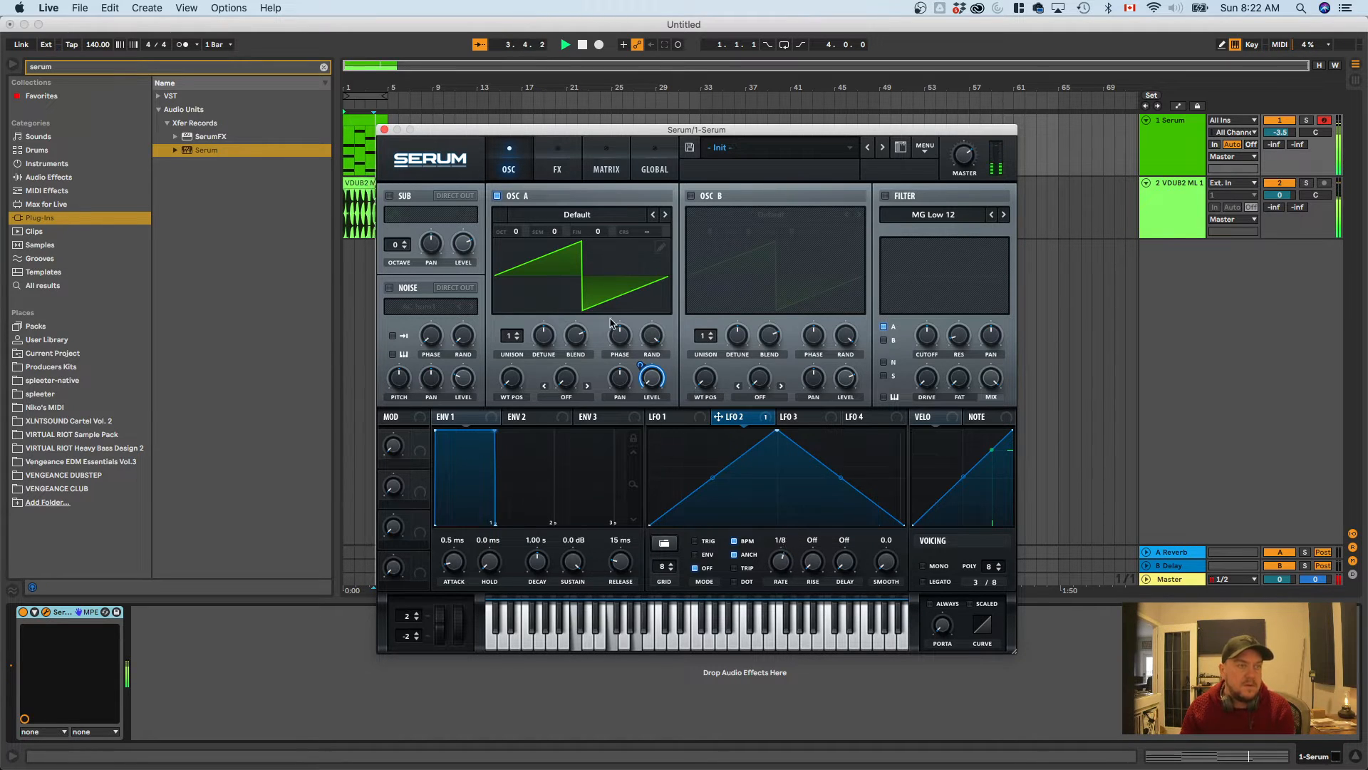
{"action": "left_click_drag", "start_coordinate": [513, 236], "coordinate": [527, 208]}
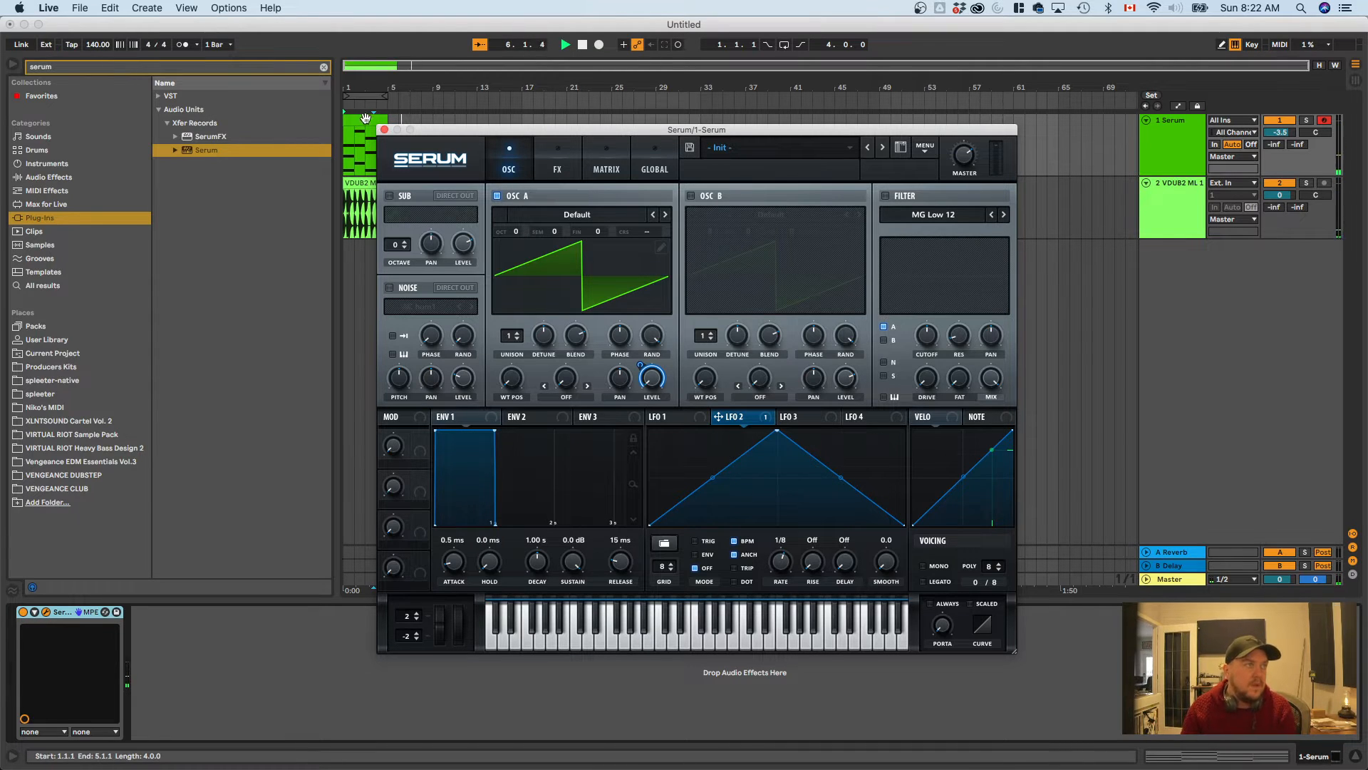
{"action": "left_click", "coordinate": [366, 118]}
{"action": "key", "text": "super+l"}
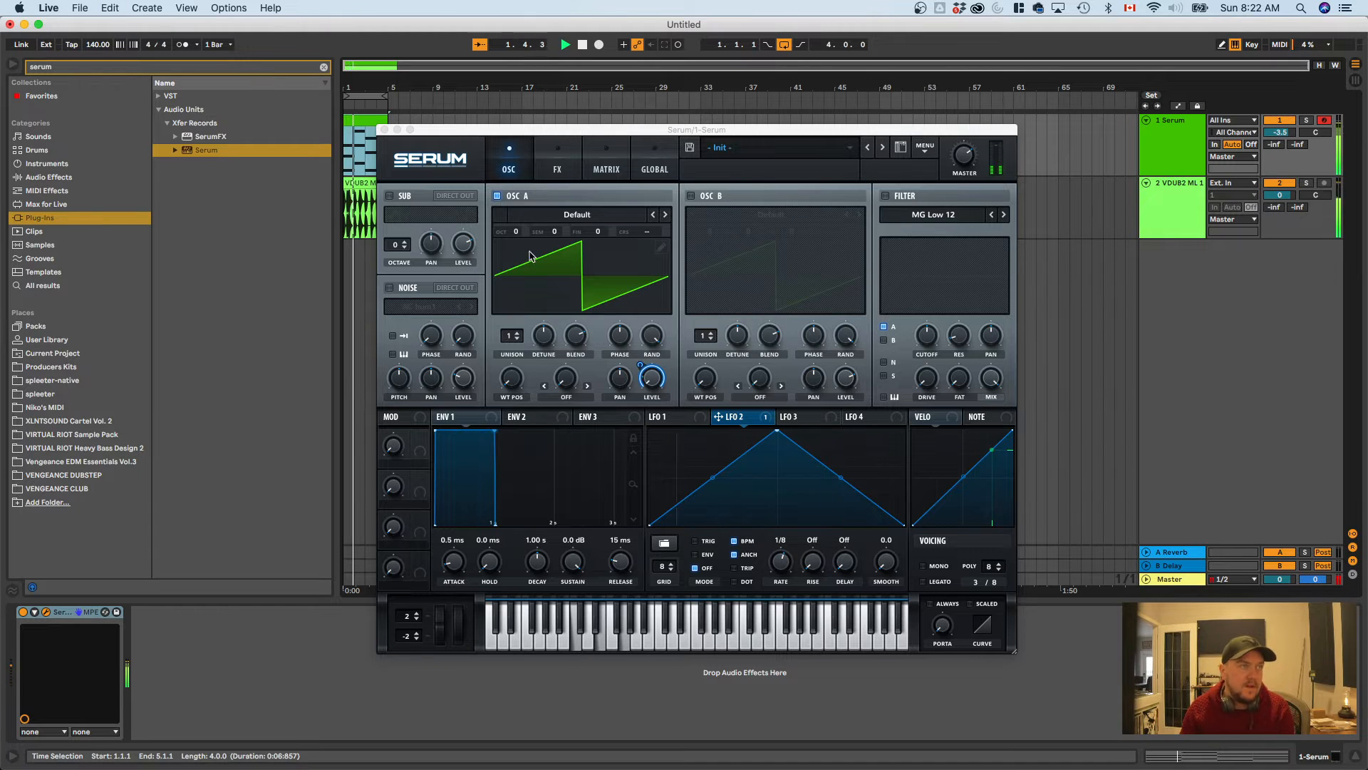
Set oscillator A to 7 unison voices with a detune of about 0.16, and enable oscillator B with 7 unison voices
{"action": "left_click", "coordinate": [509, 338]}
{"action": "left_click_drag", "start_coordinate": [508, 338], "coordinate": [547, 347]}
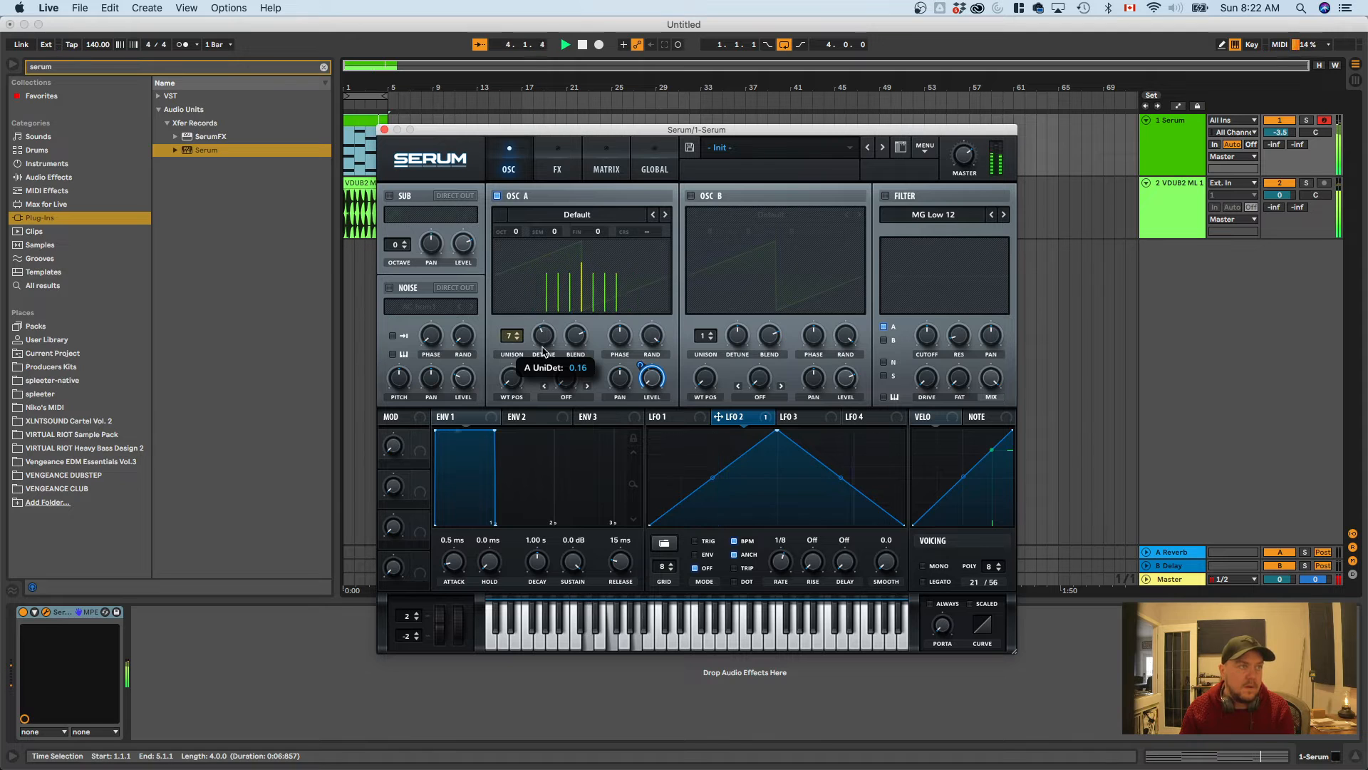
{"action": "left_click", "coordinate": [691, 197]}
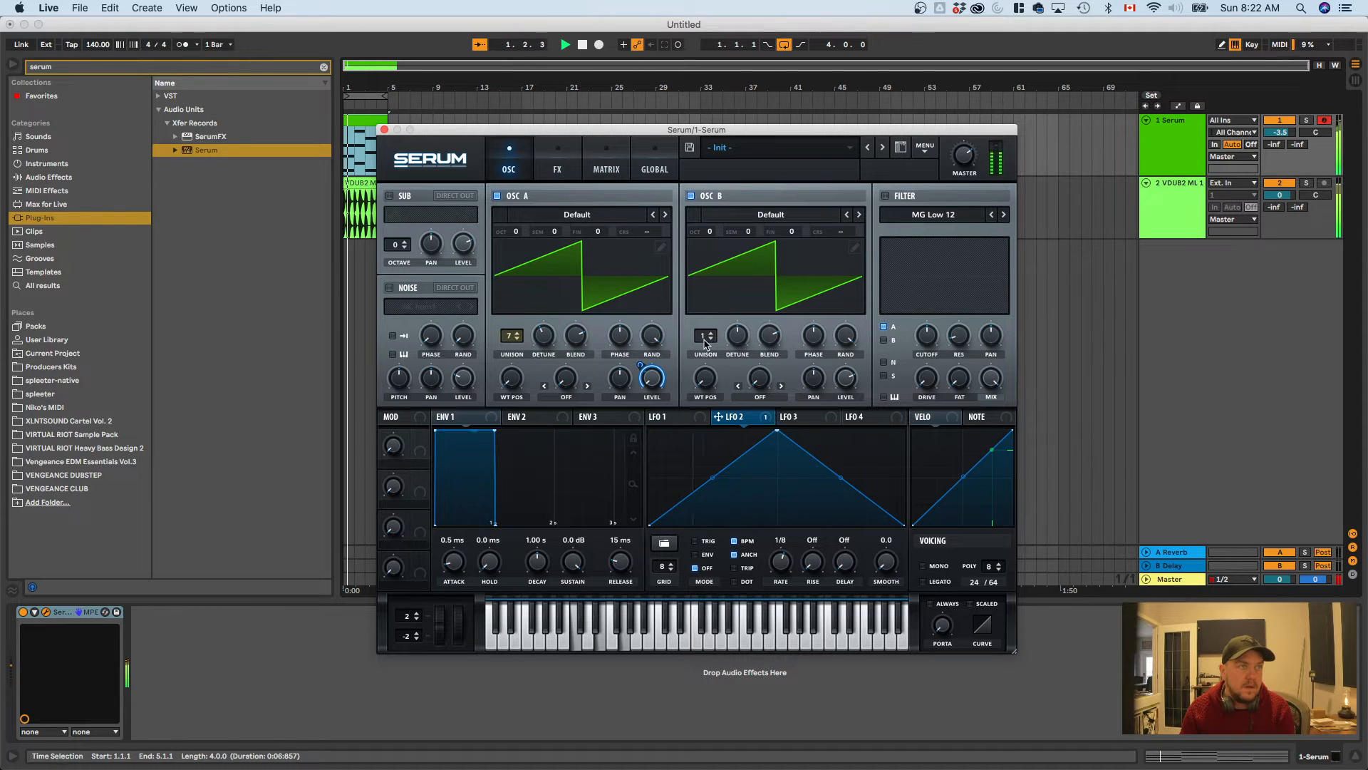
{"action": "left_click_drag", "start_coordinate": [706, 336], "coordinate": [715, 284]}
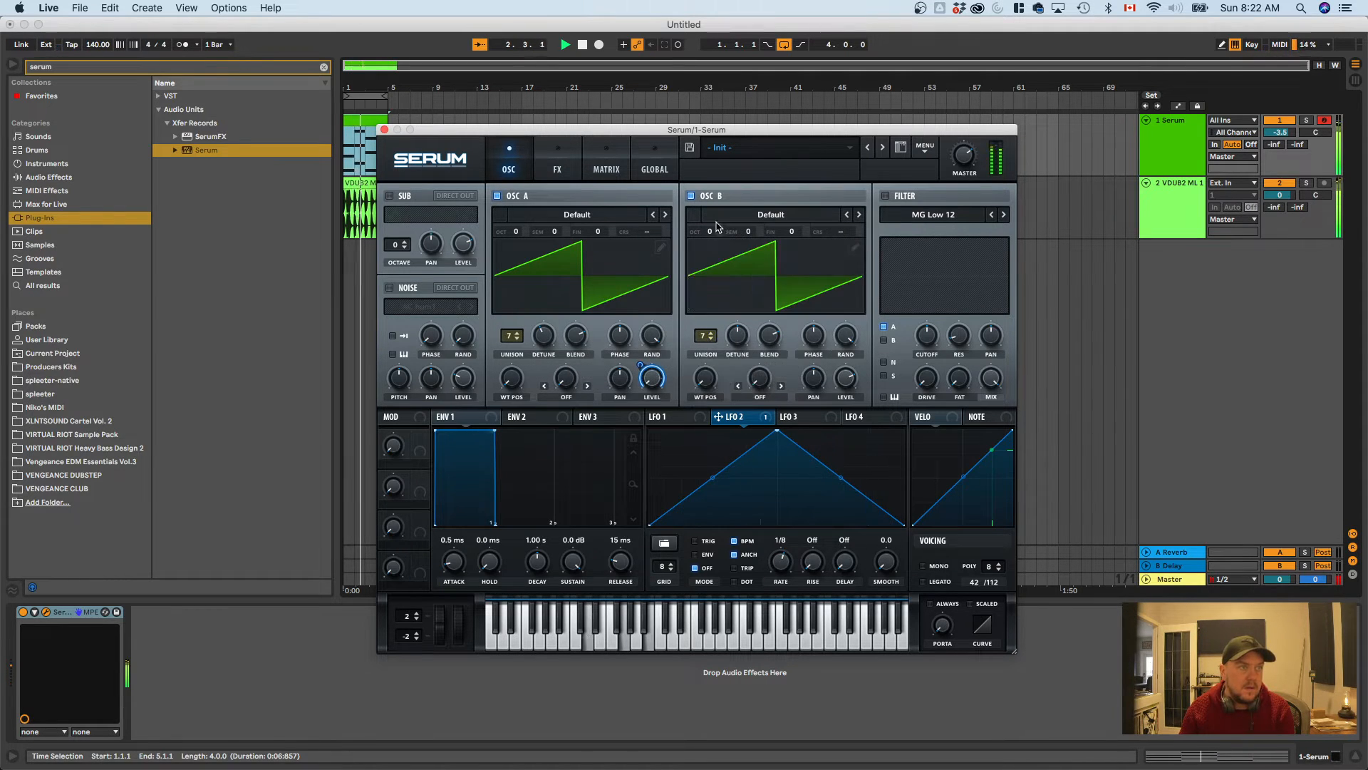
Raise oscillator B's octave to +1 and assign LFO 2 to its level
{"action": "left_click_drag", "start_coordinate": [710, 231], "coordinate": [714, 219]}
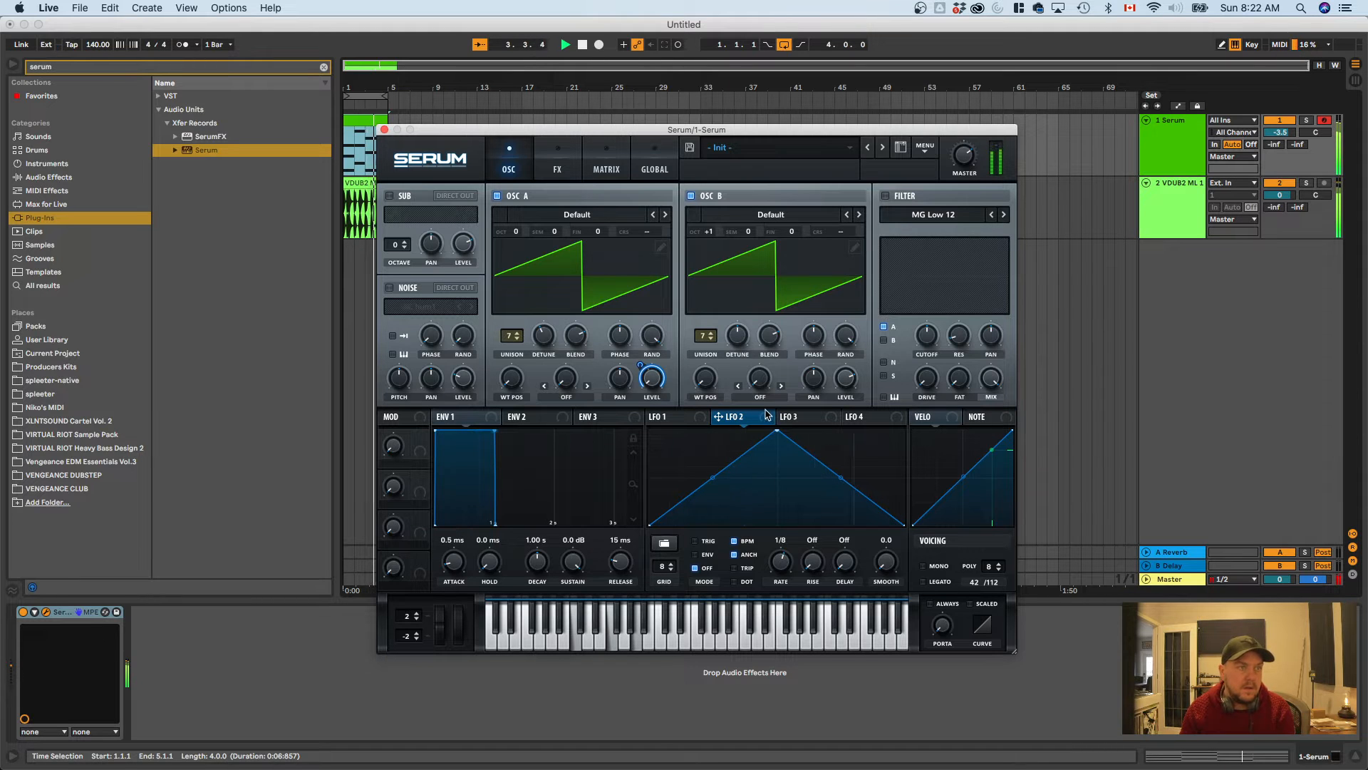
{"action": "left_click_drag", "start_coordinate": [718, 417], "coordinate": [846, 378]}
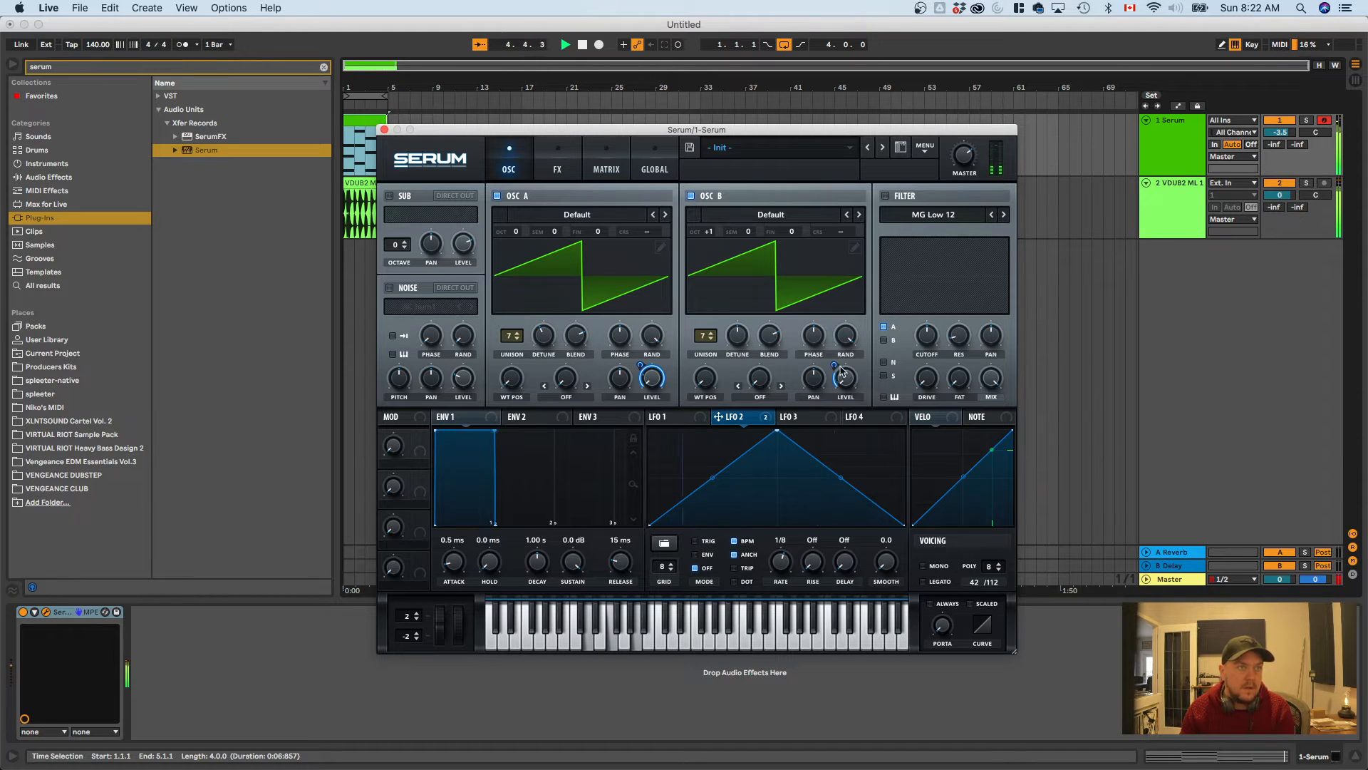
{"action": "left_click_drag", "start_coordinate": [865, 293], "coordinate": [829, 311]}
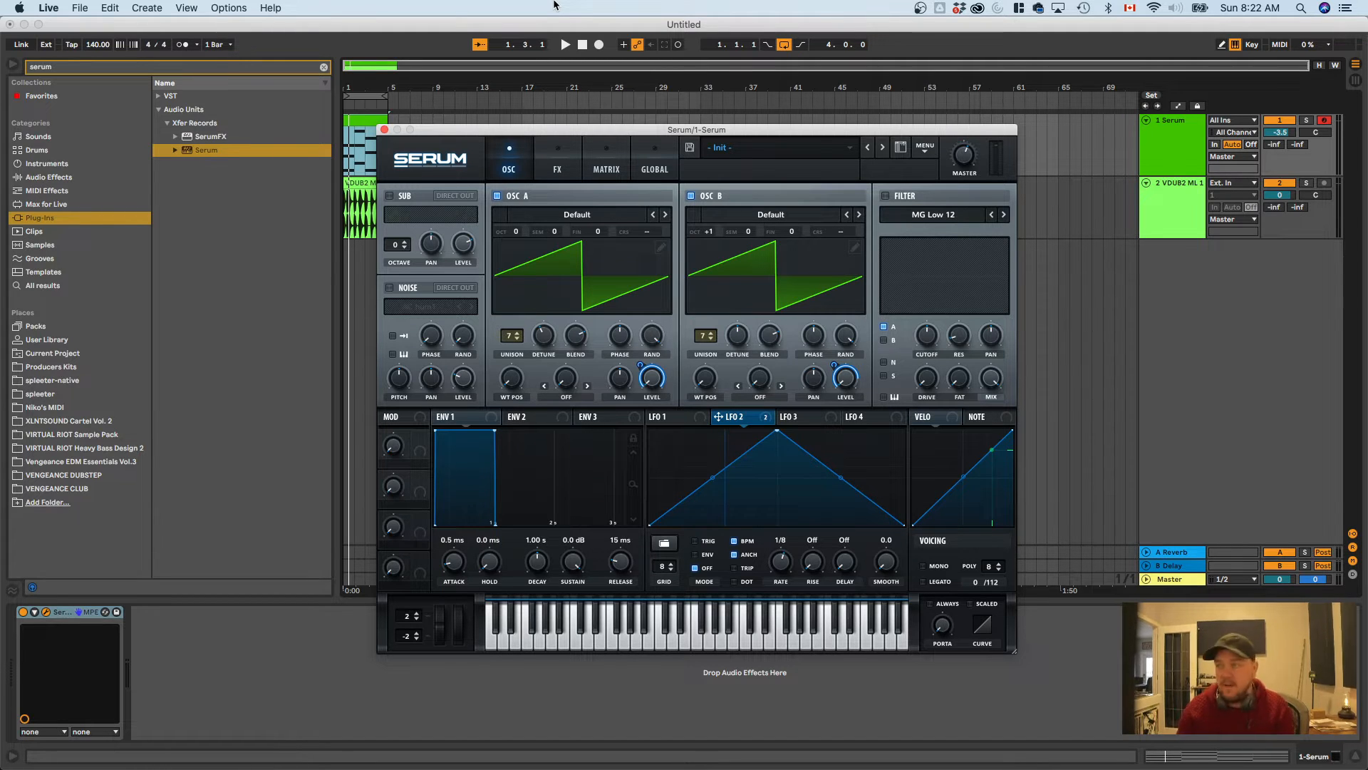
Start saving the Live set and create a folder named "Demo for saving" inside the Q-Ball folder
{"action": "key", "text": "super+s"}
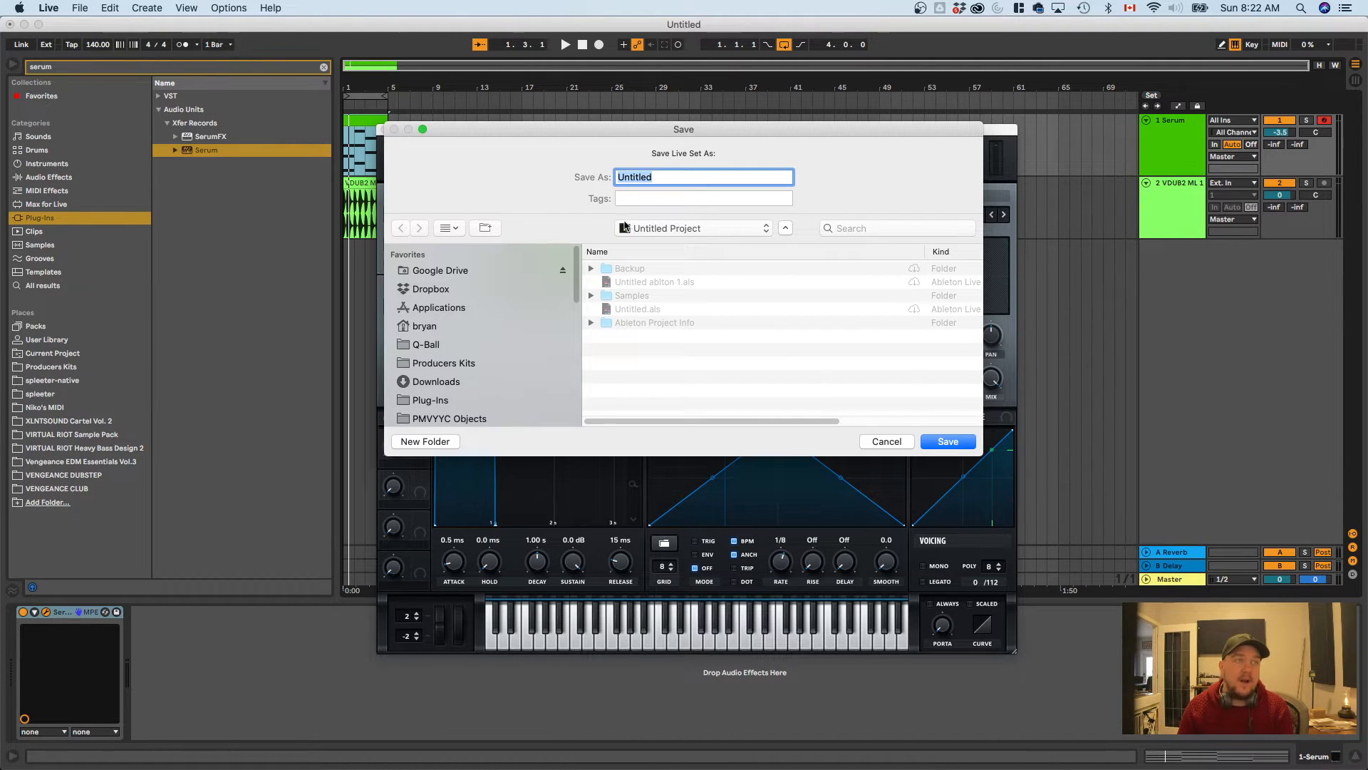
{"action": "left_click", "coordinate": [625, 226]}
{"action": "left_click", "coordinate": [647, 257]}
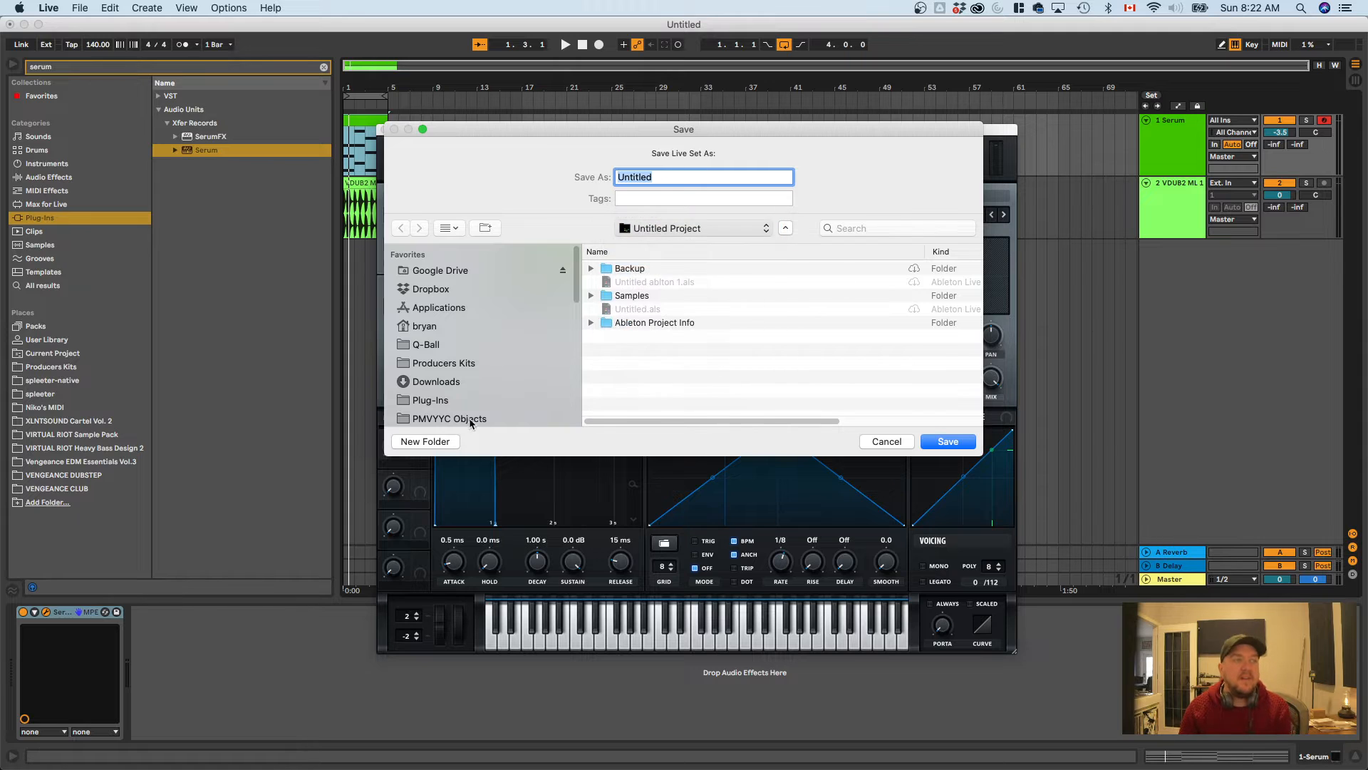
{"action": "left_click", "coordinate": [425, 441]}
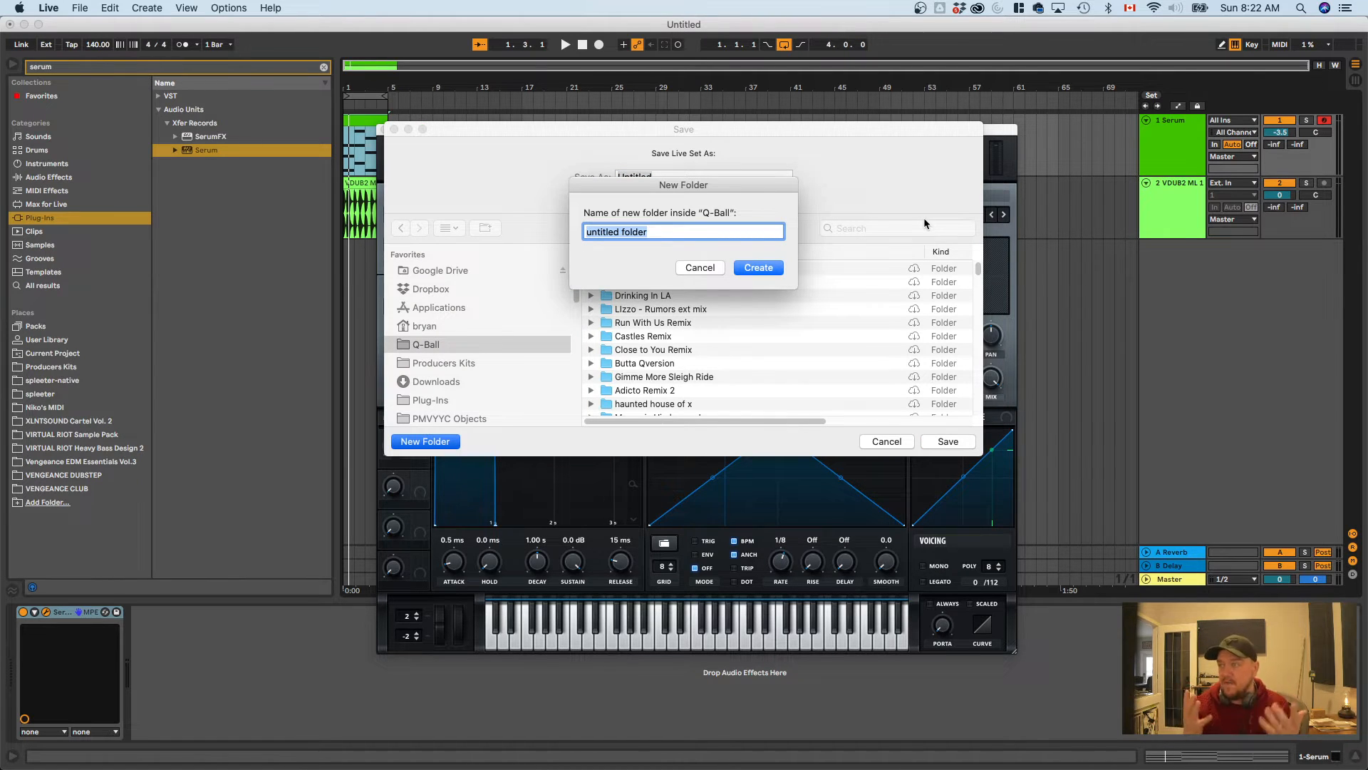
{"action": "type", "text": "Dem"}
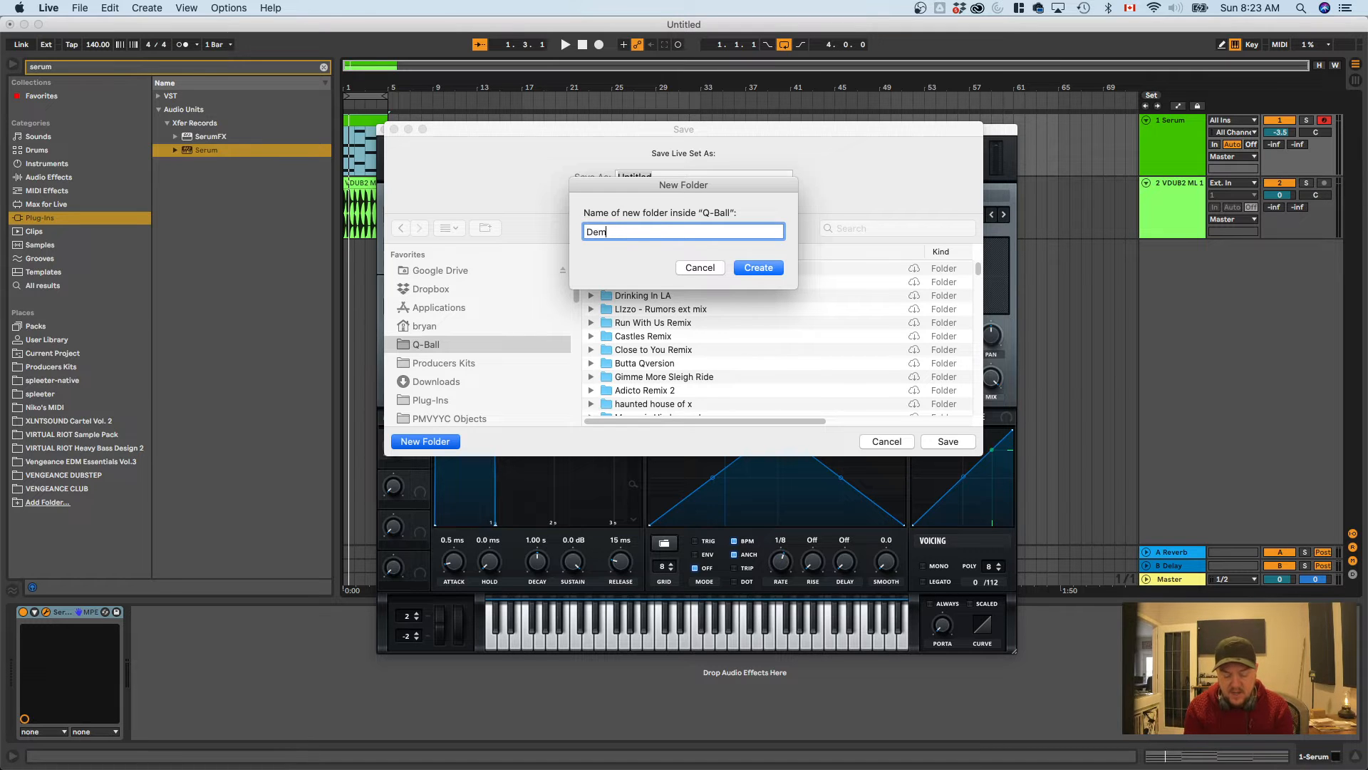
{"action": "type", "text": "o for saving"}
{"action": "key", "text": "Return"}
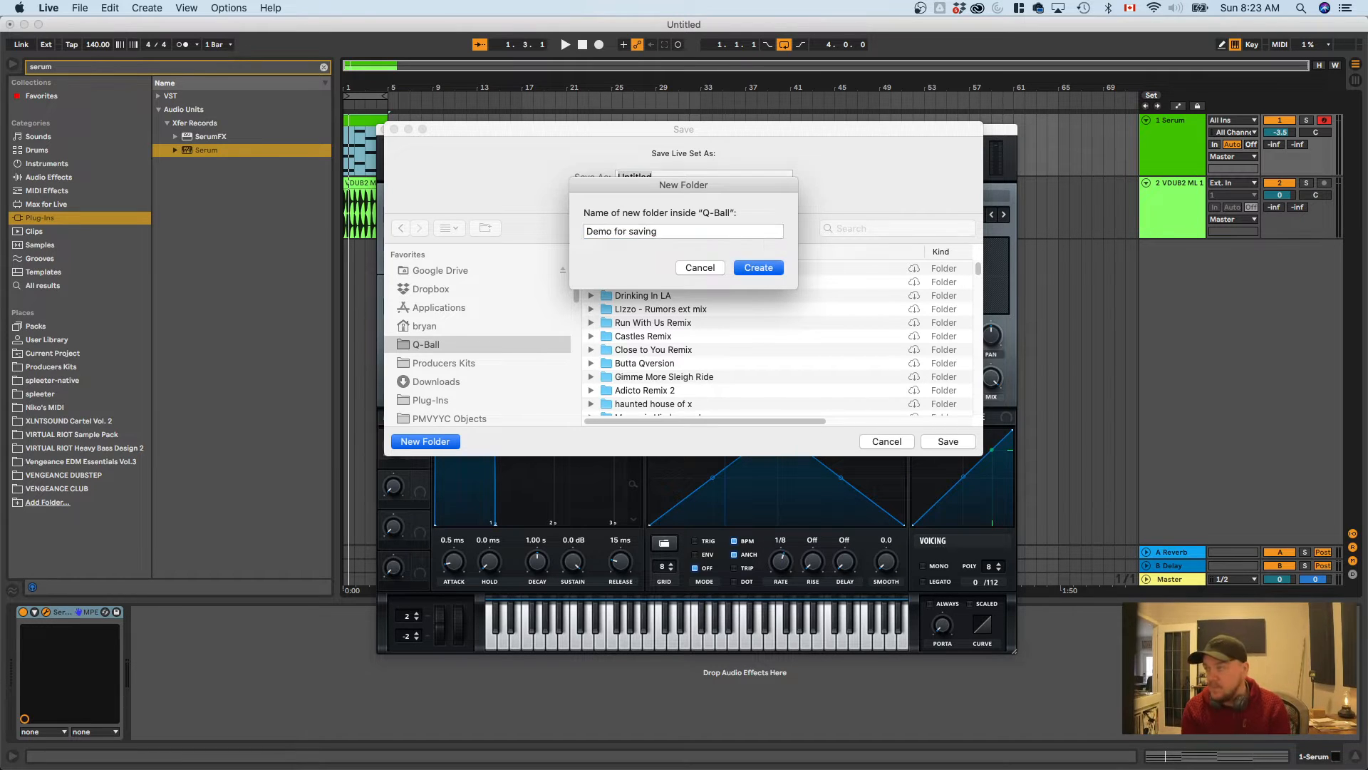
Save the Live set as "demo for saving" in the new folder
{"action": "type", "text": "demo"}
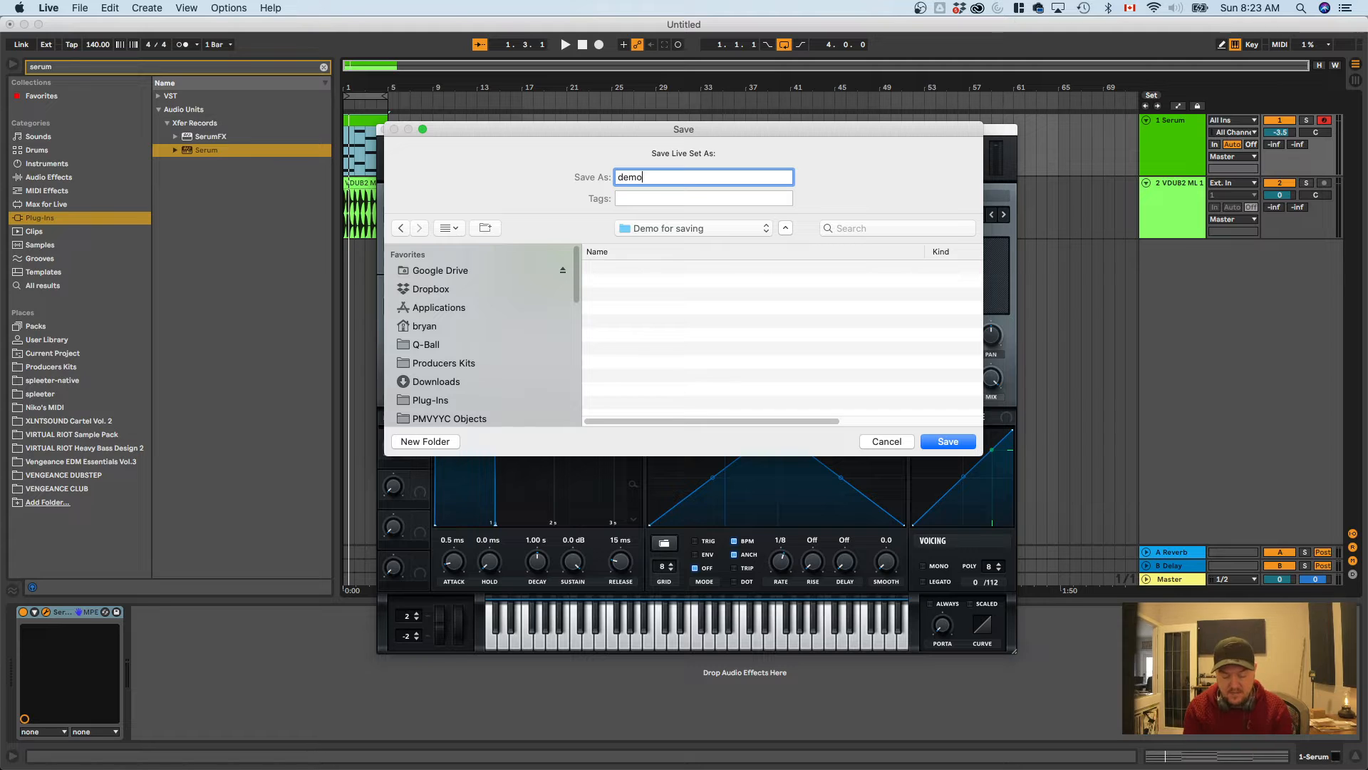
{"action": "type", "text": " for saving"}
{"action": "key", "text": "Return"}
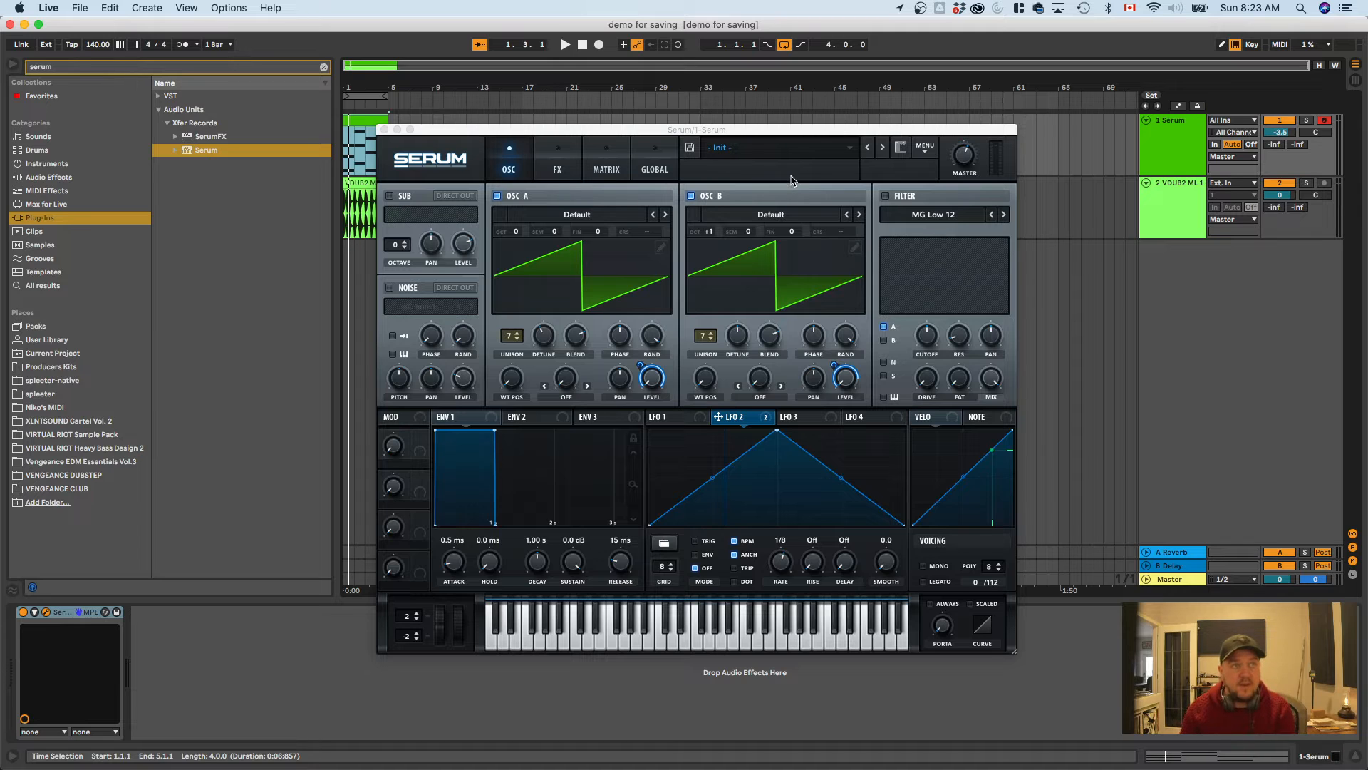
Save the Serum patch as a preset named "Synth - for Sav" in the User folder
{"action": "left_click", "coordinate": [691, 148]}
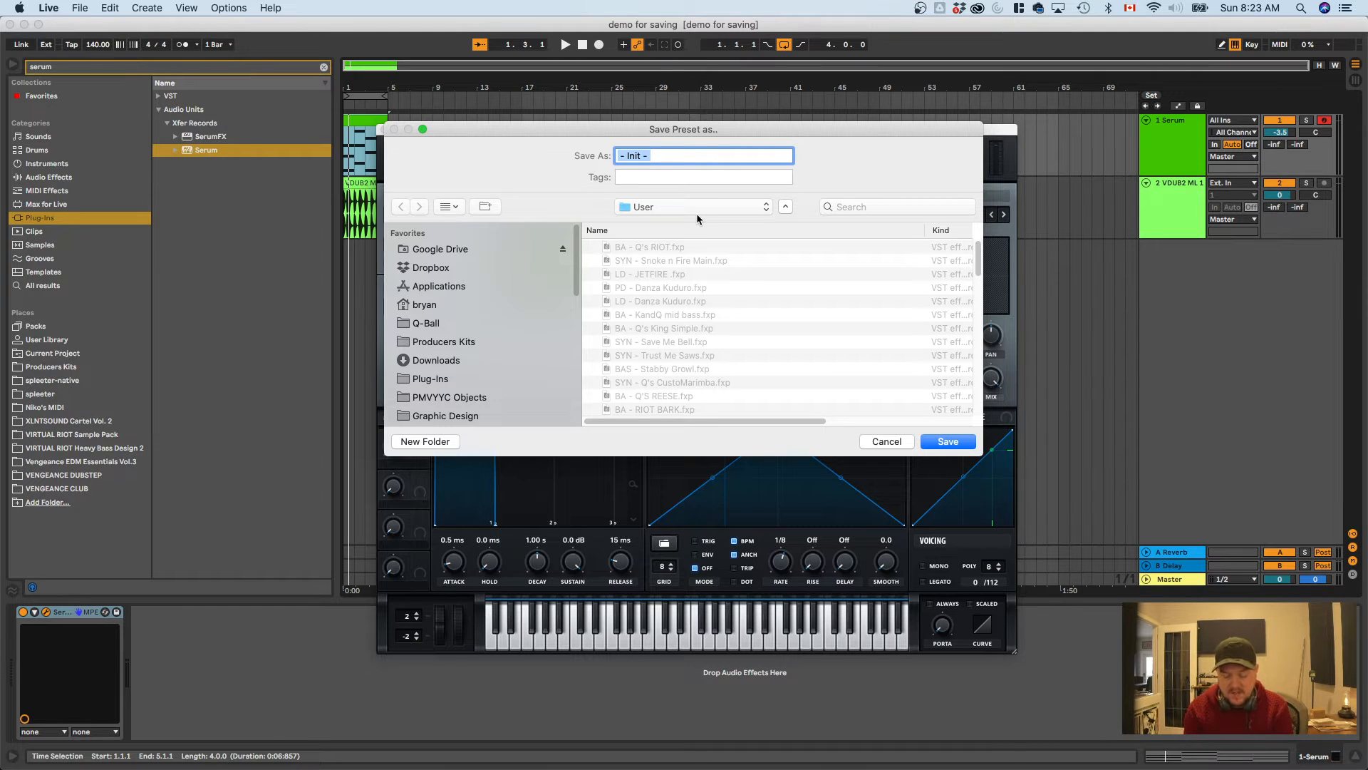
{"action": "type", "text": "Sy"}
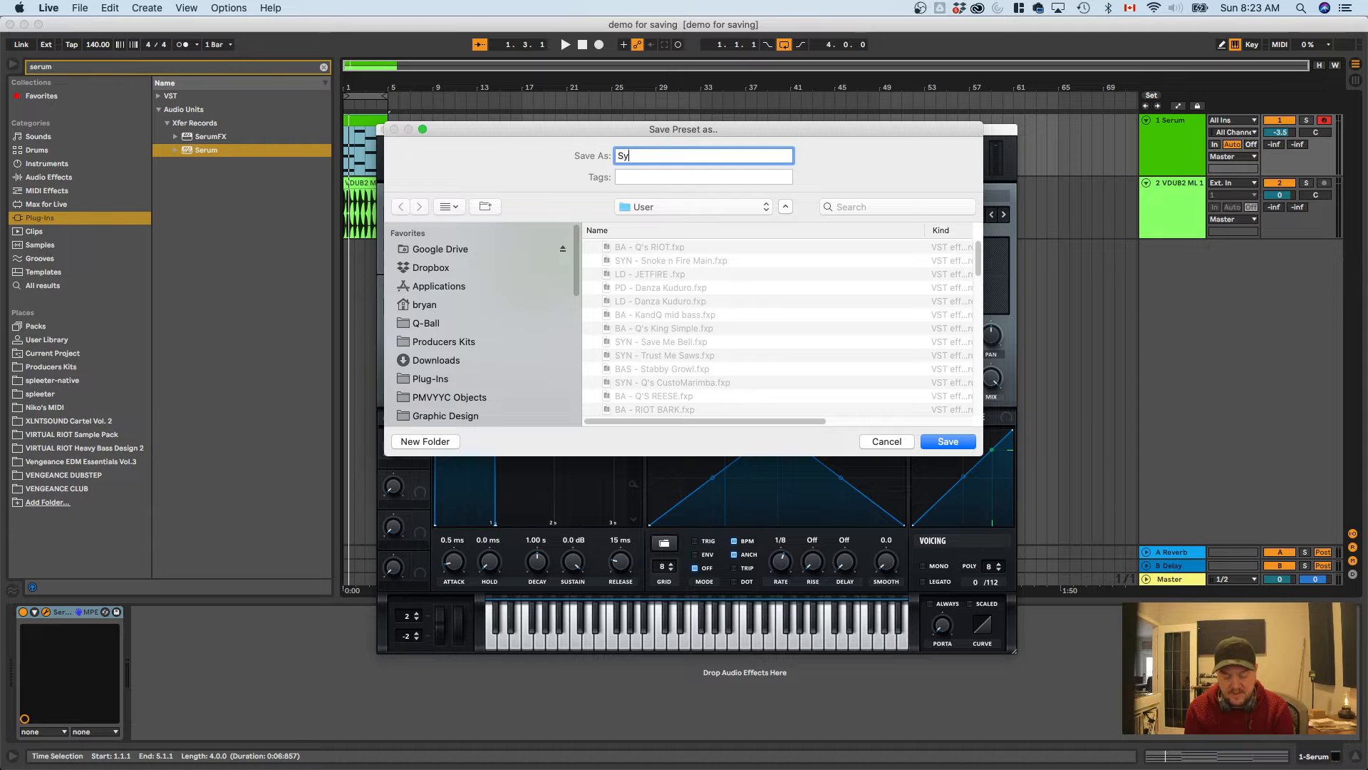
{"action": "type", "text": "nth - for Sav"}
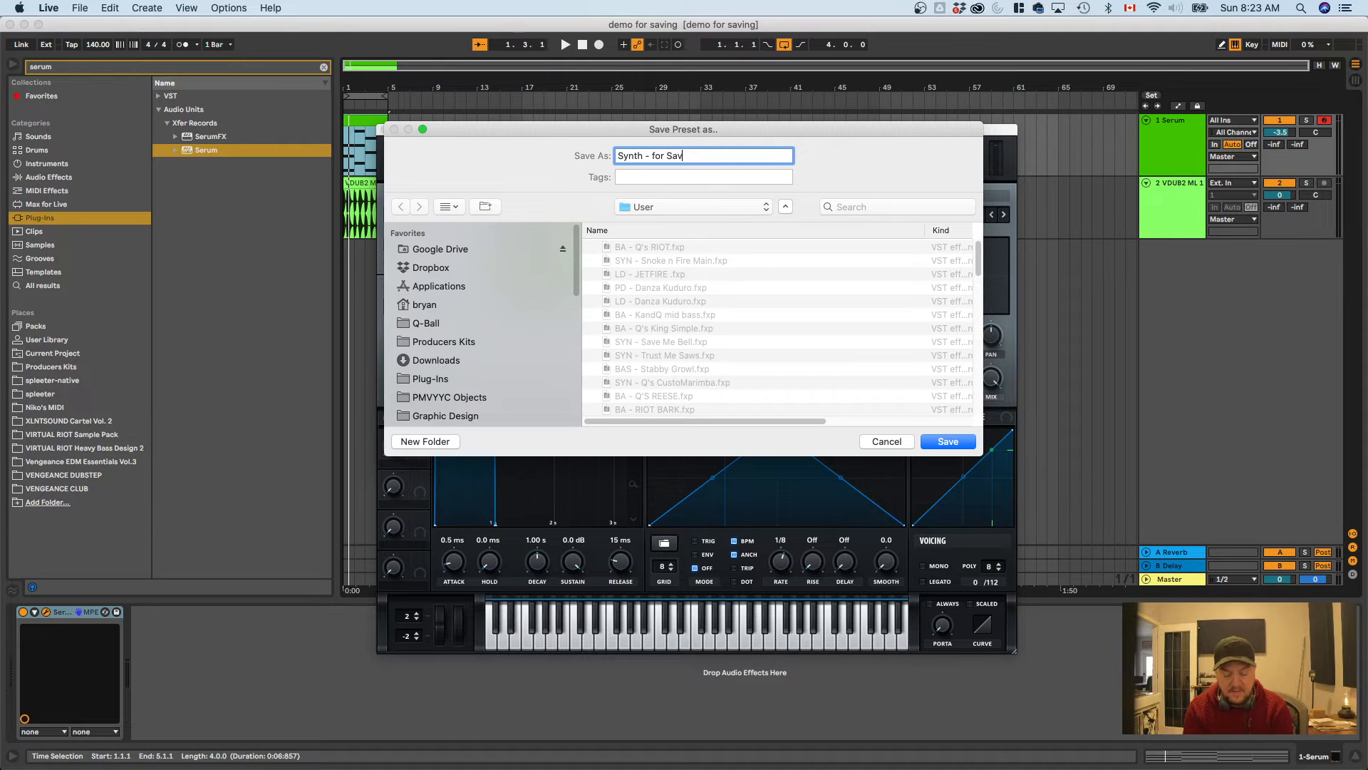
{"action": "key", "text": "Return"}
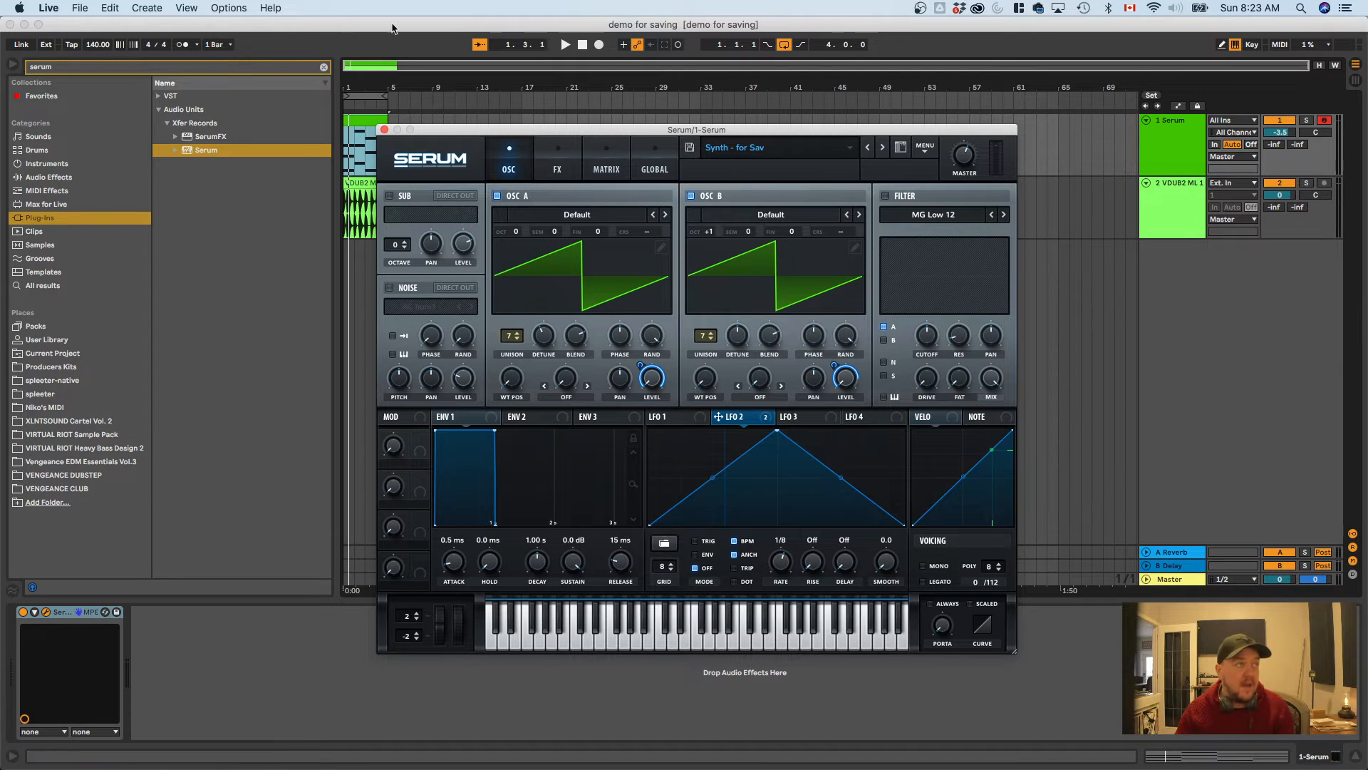
Minimize the Live window, close Serum's window, and create a desktop folder named "Sav for share"
{"action": "left_click", "coordinate": [23, 24]}
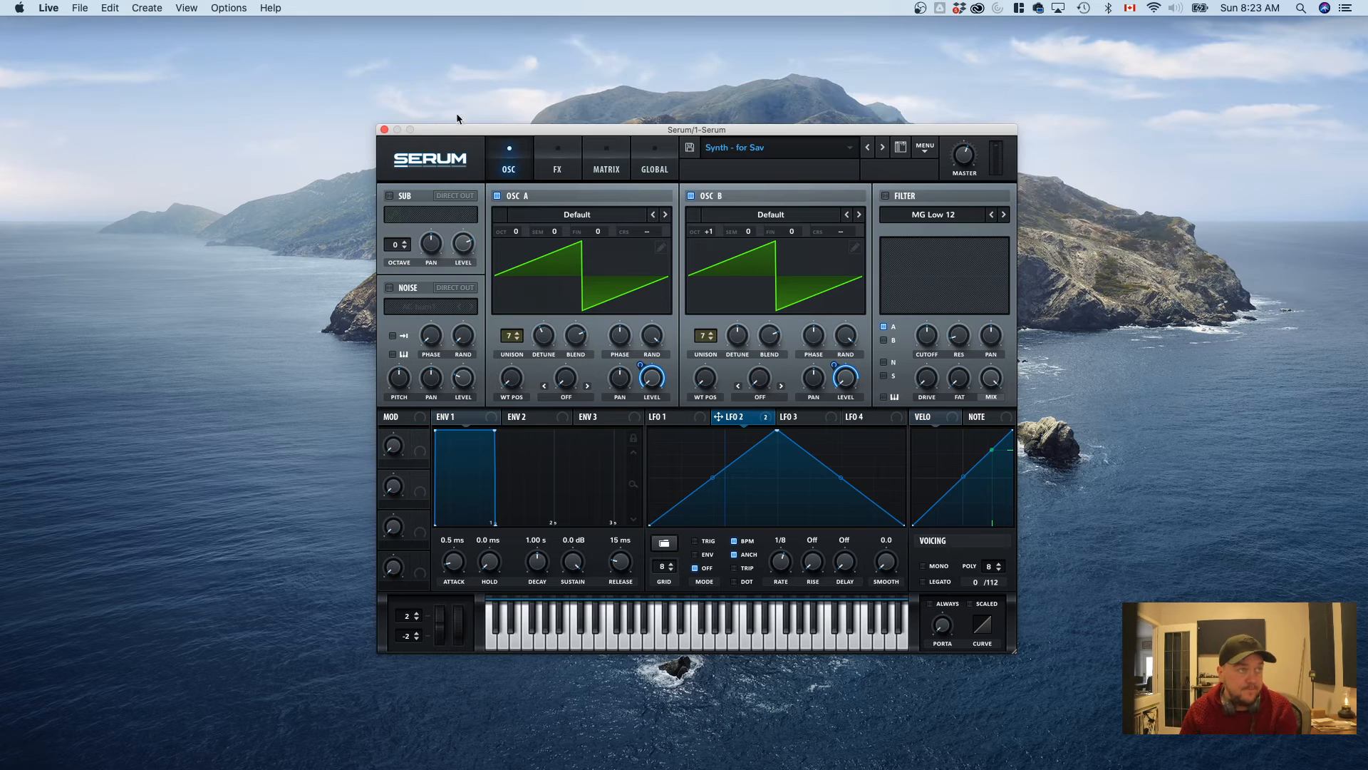
{"action": "left_click", "coordinate": [384, 129]}
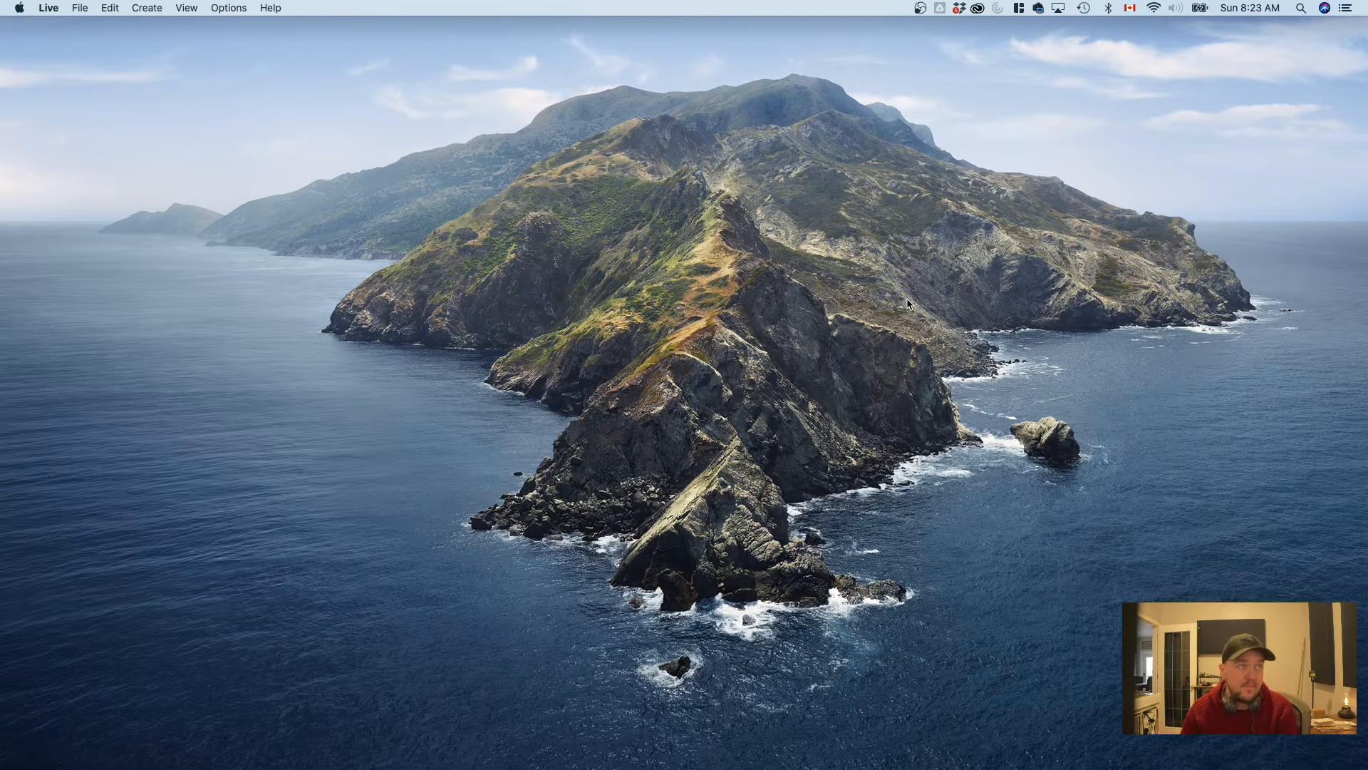
{"action": "right_click", "coordinate": [680, 316]}
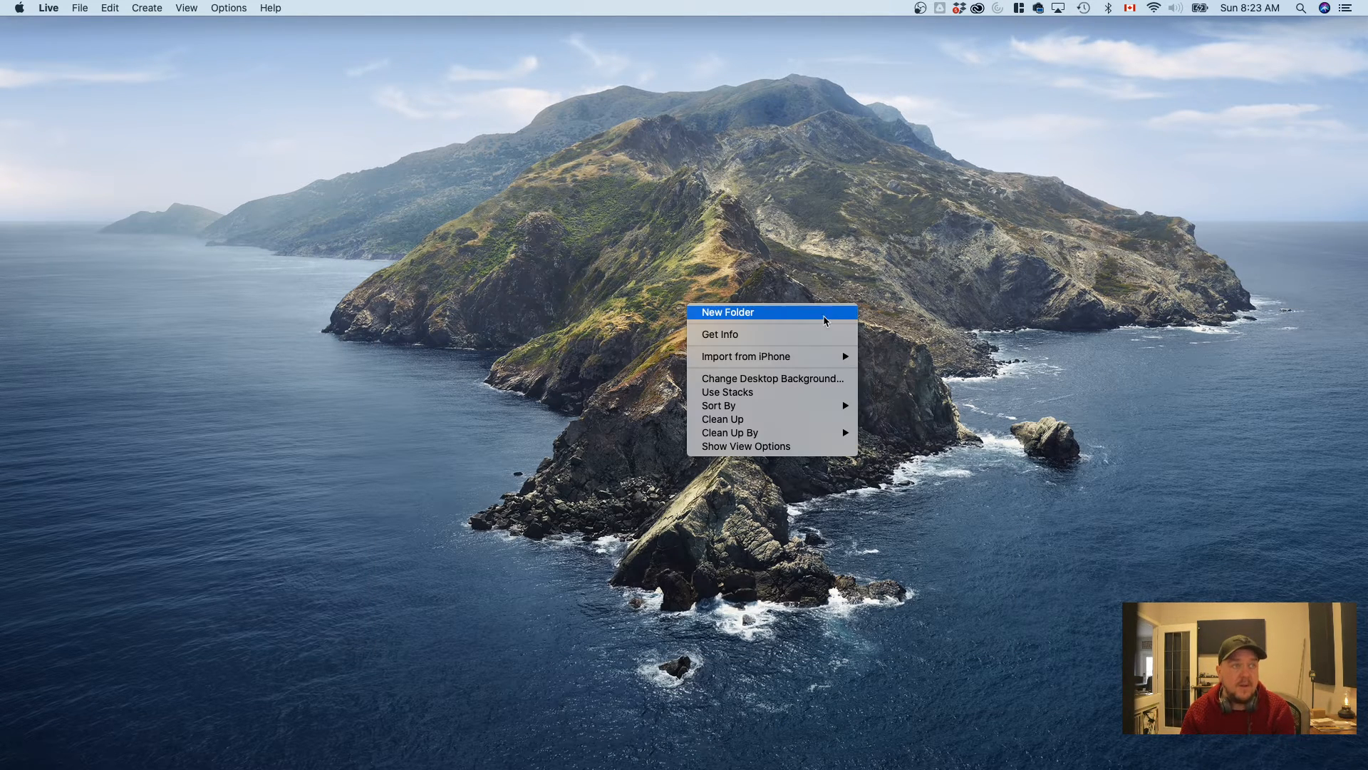
{"action": "left_click", "coordinate": [787, 313]}
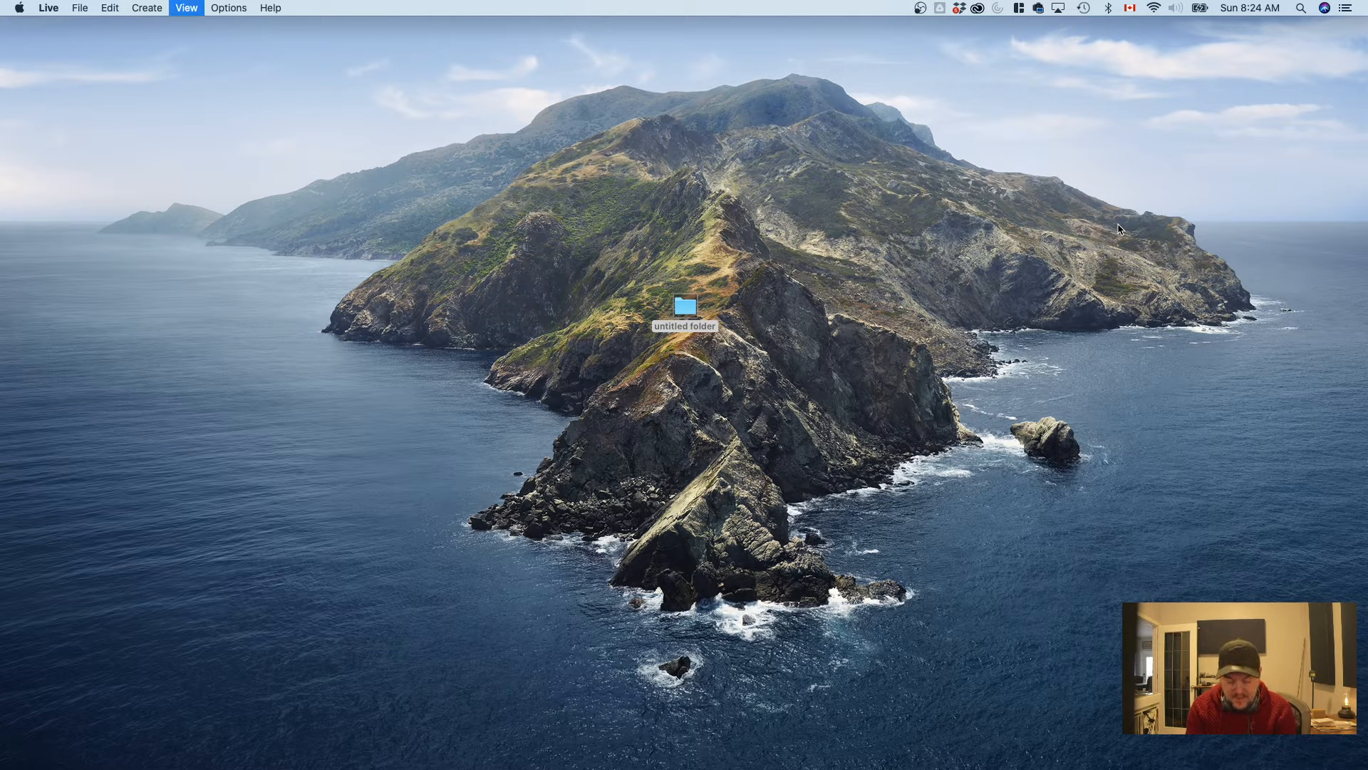
{"action": "left_click", "coordinate": [621, 394]}
{"action": "left_click", "coordinate": [673, 326]}
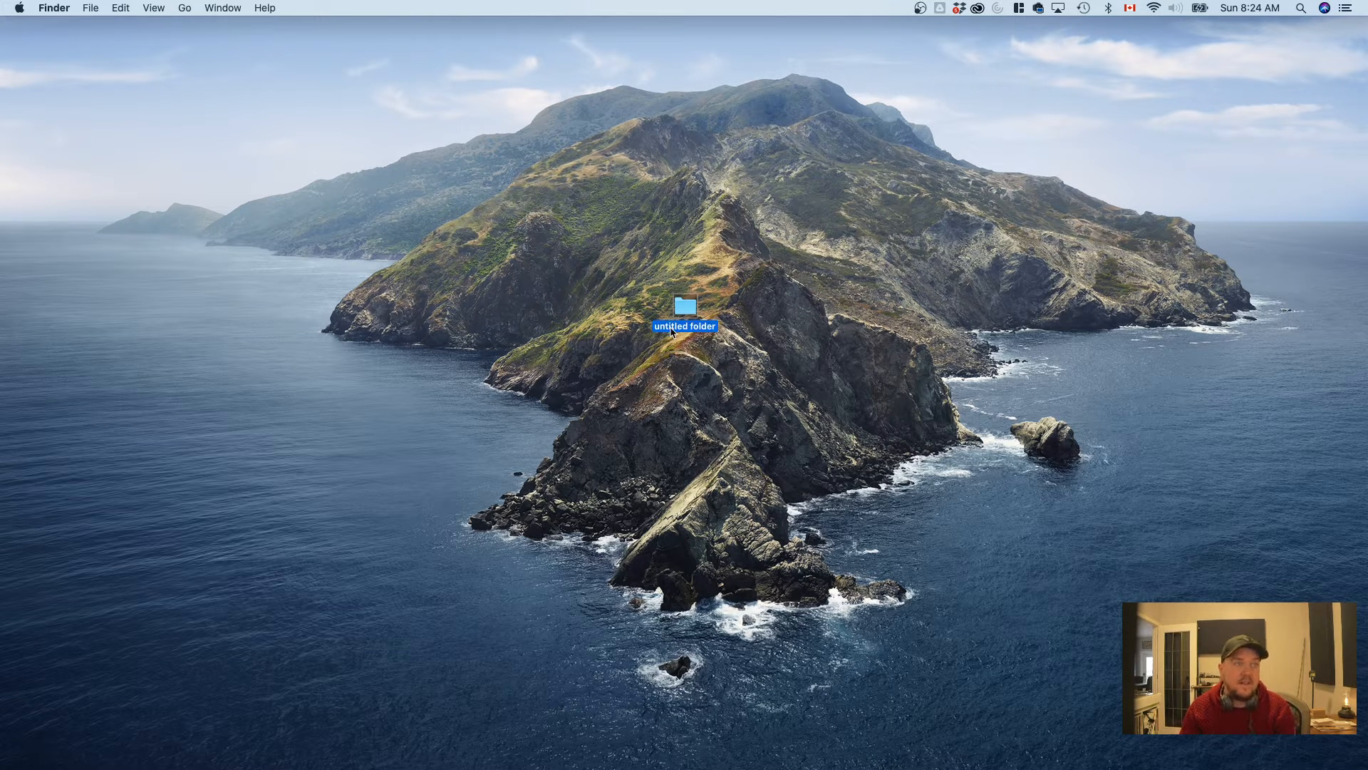
{"action": "key", "text": "Return"}
{"action": "type", "text": "Sav"}
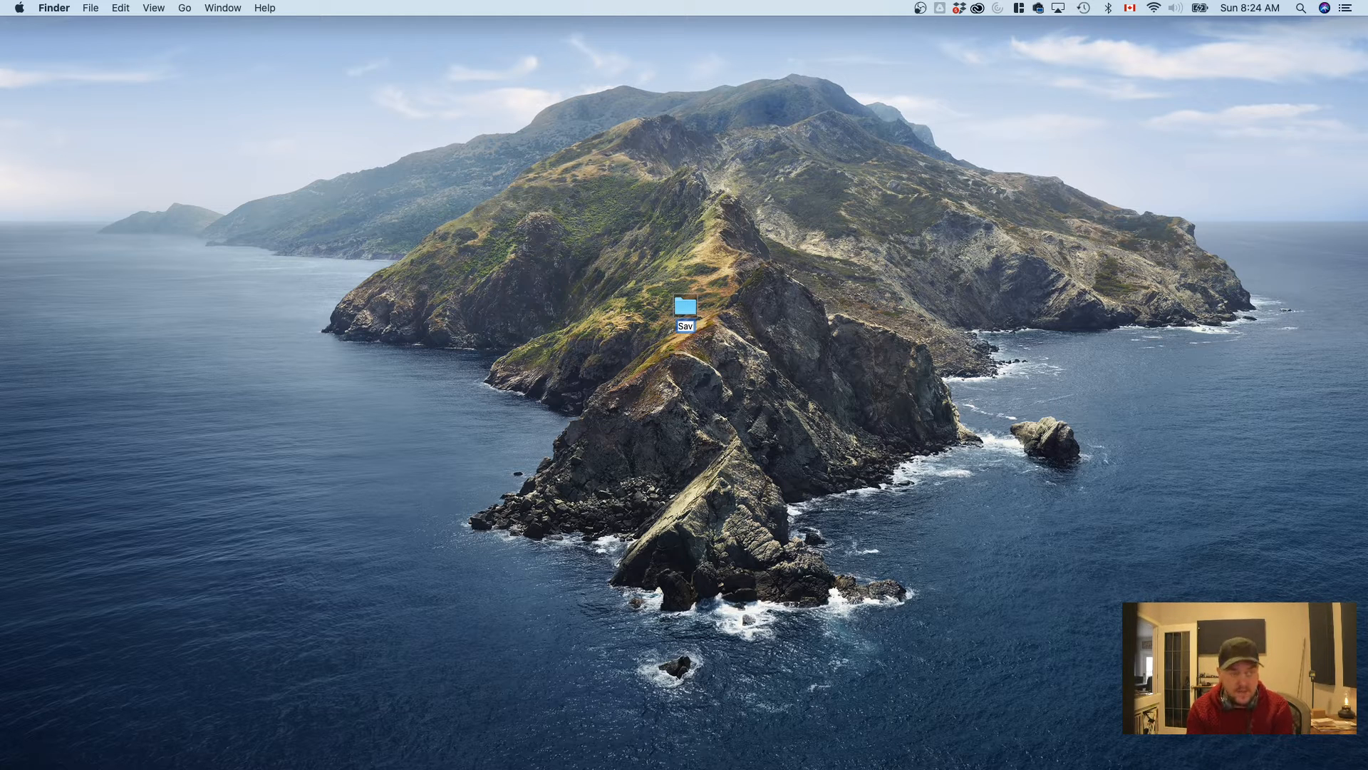
{"action": "type", "text": "e Project"}
{"action": "key", "text": "Return"}
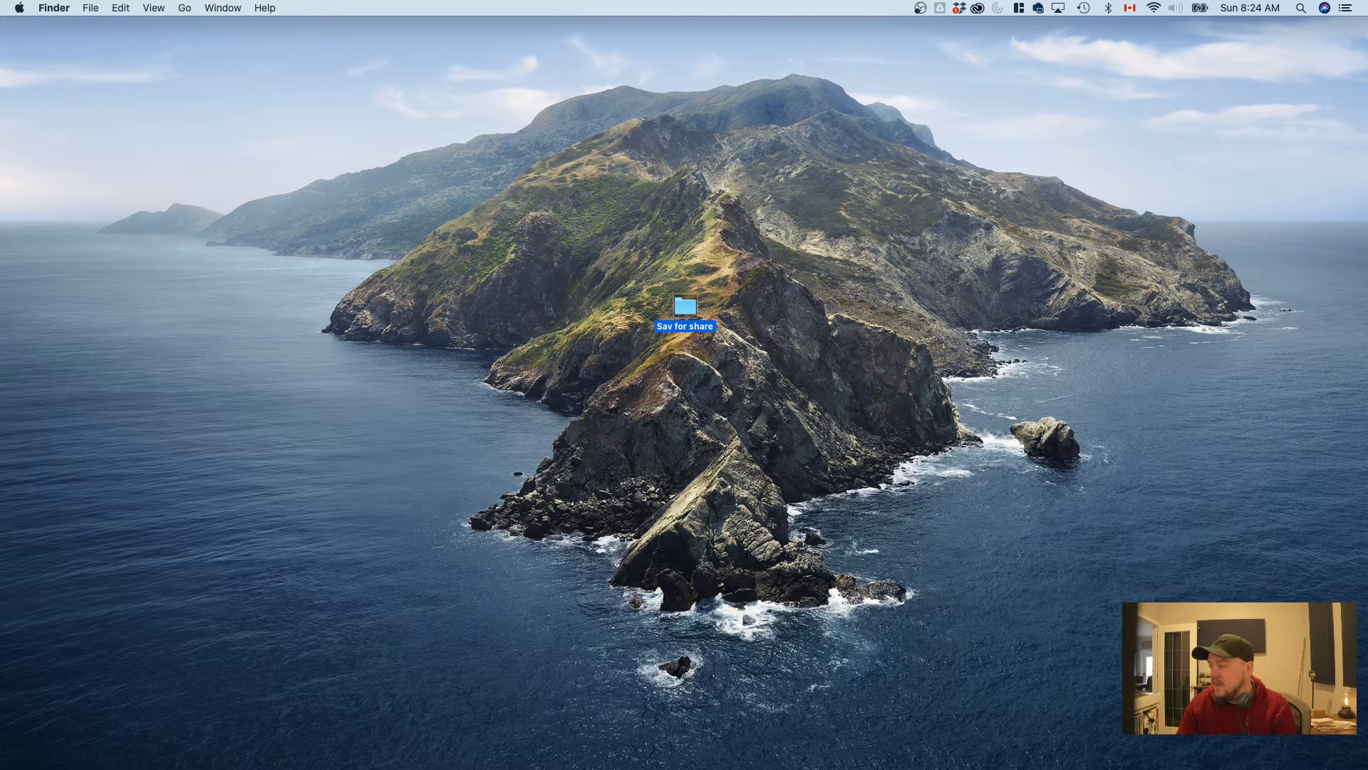
Return to the Live set and start saving a copy of it into the desktop folder "Sav for share"
{"action": "key", "text": "F11"}
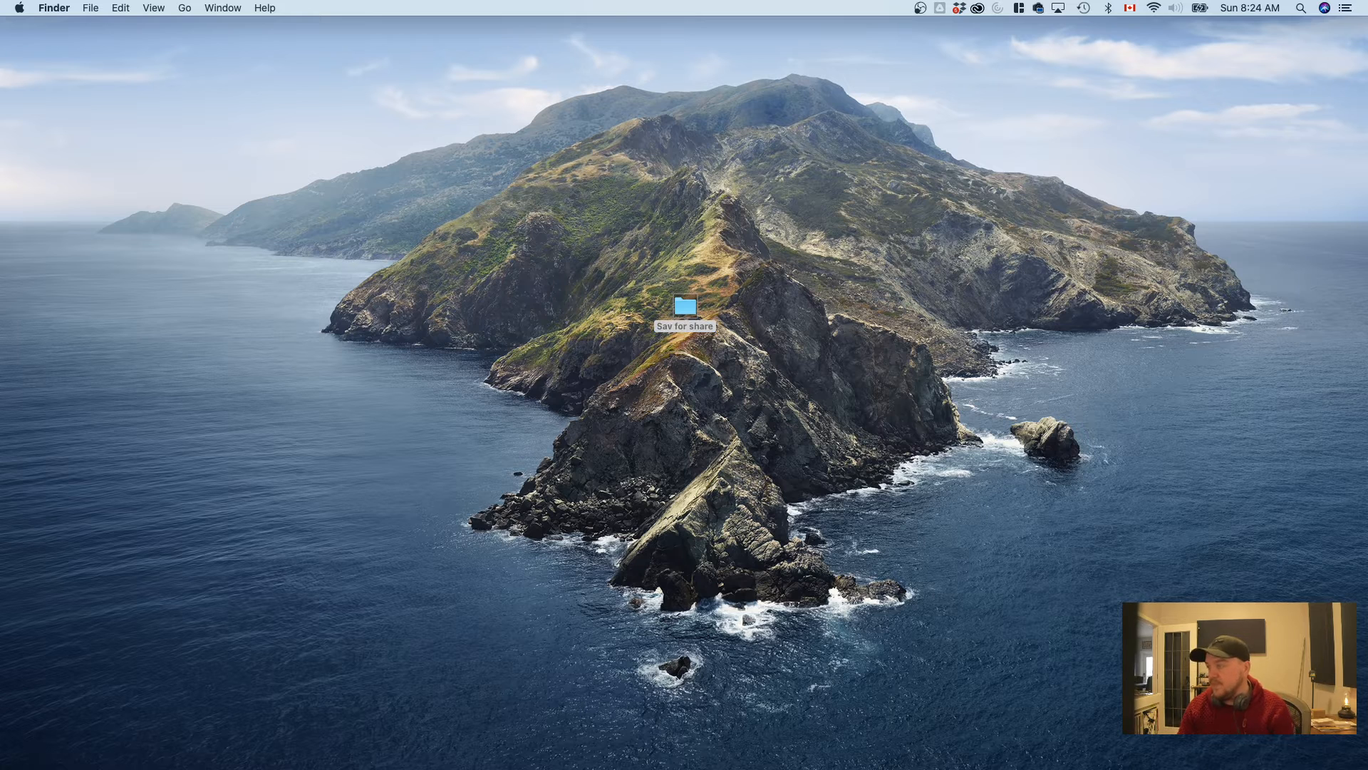
{"action": "left_click", "coordinate": [1166, 299]}
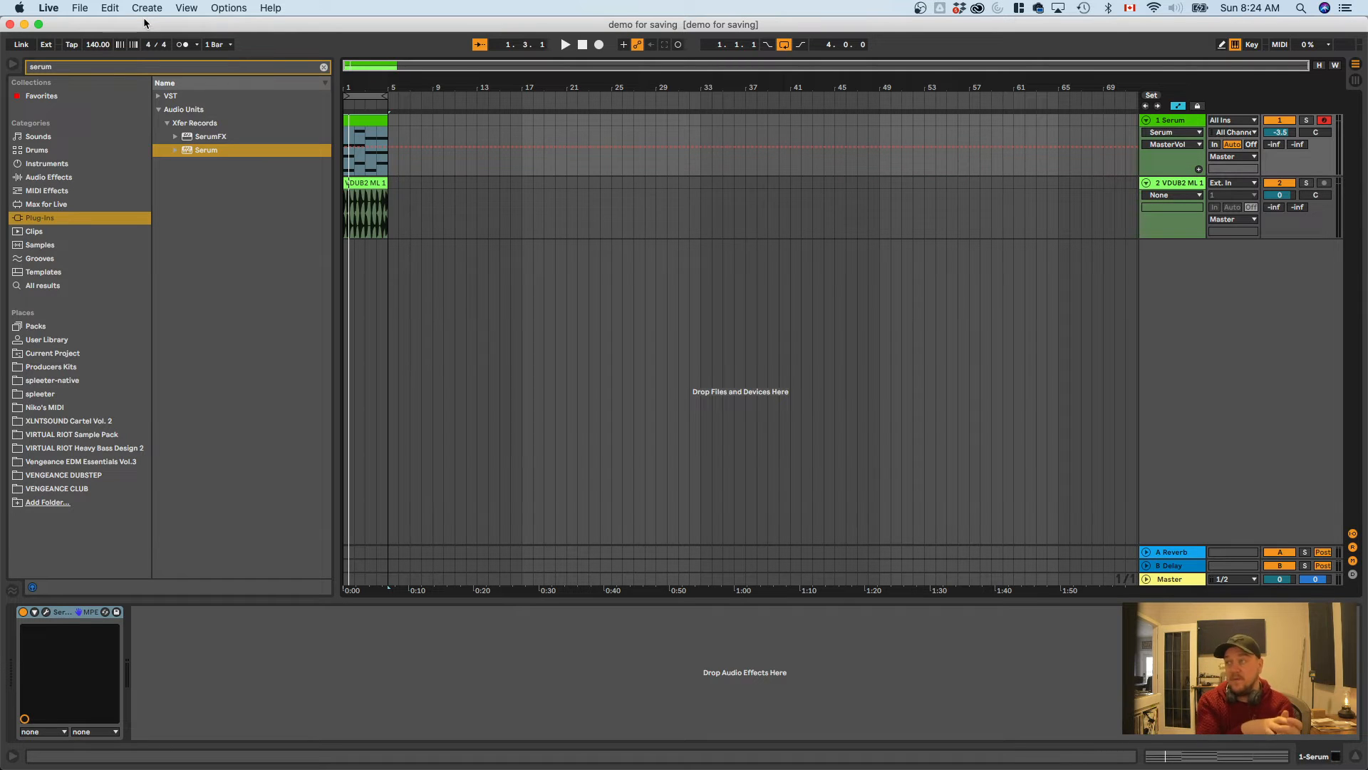
{"action": "left_click", "coordinate": [87, 8]}
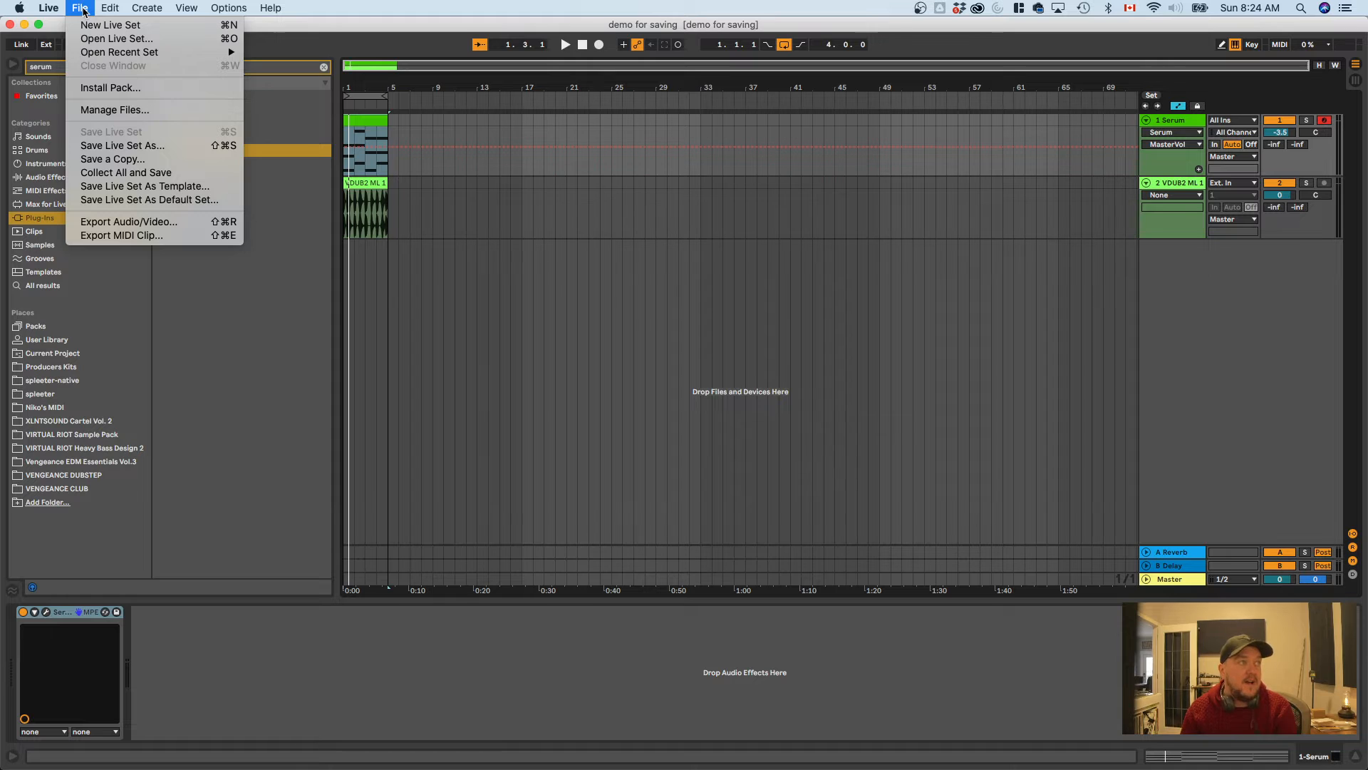
{"action": "left_click", "coordinate": [201, 163]}
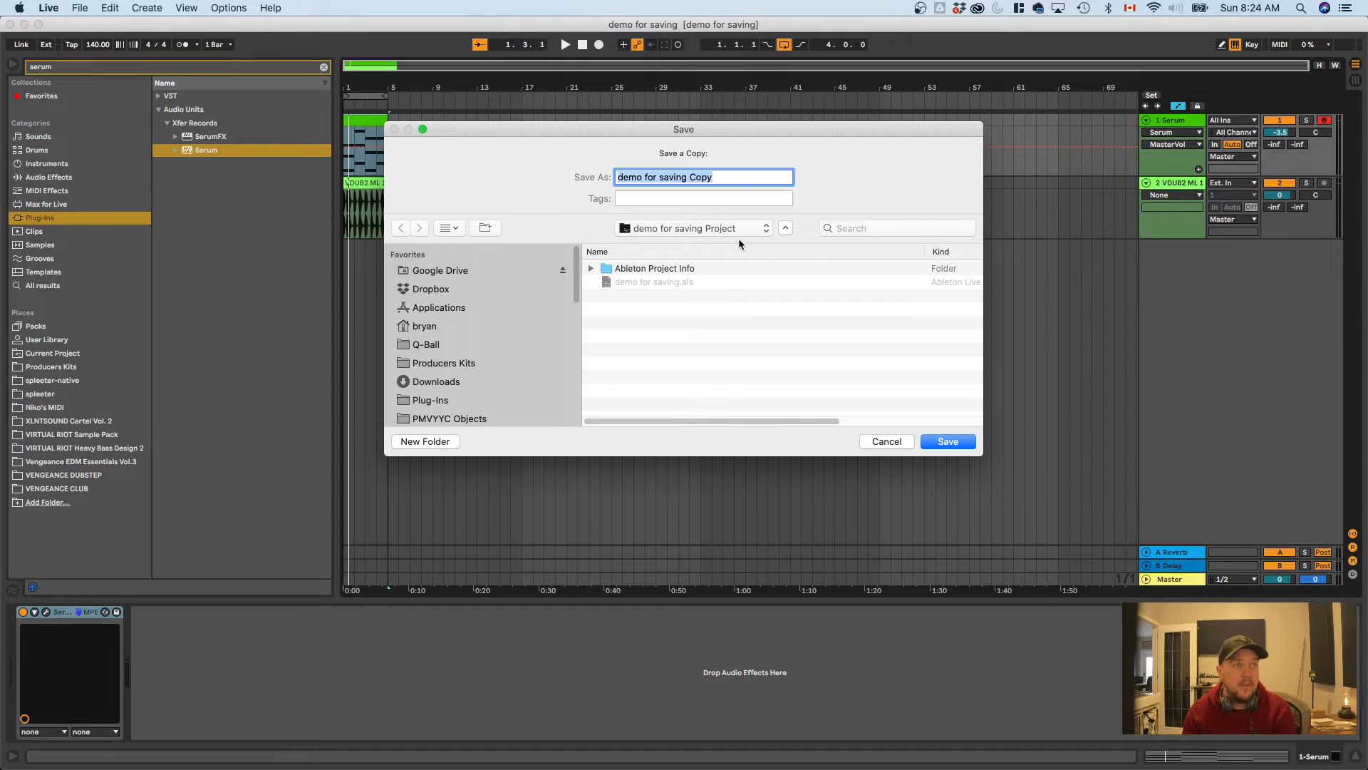
{"action": "scroll", "coordinate": [490, 297], "scroll_direction": "down", "scroll_amount": 1}
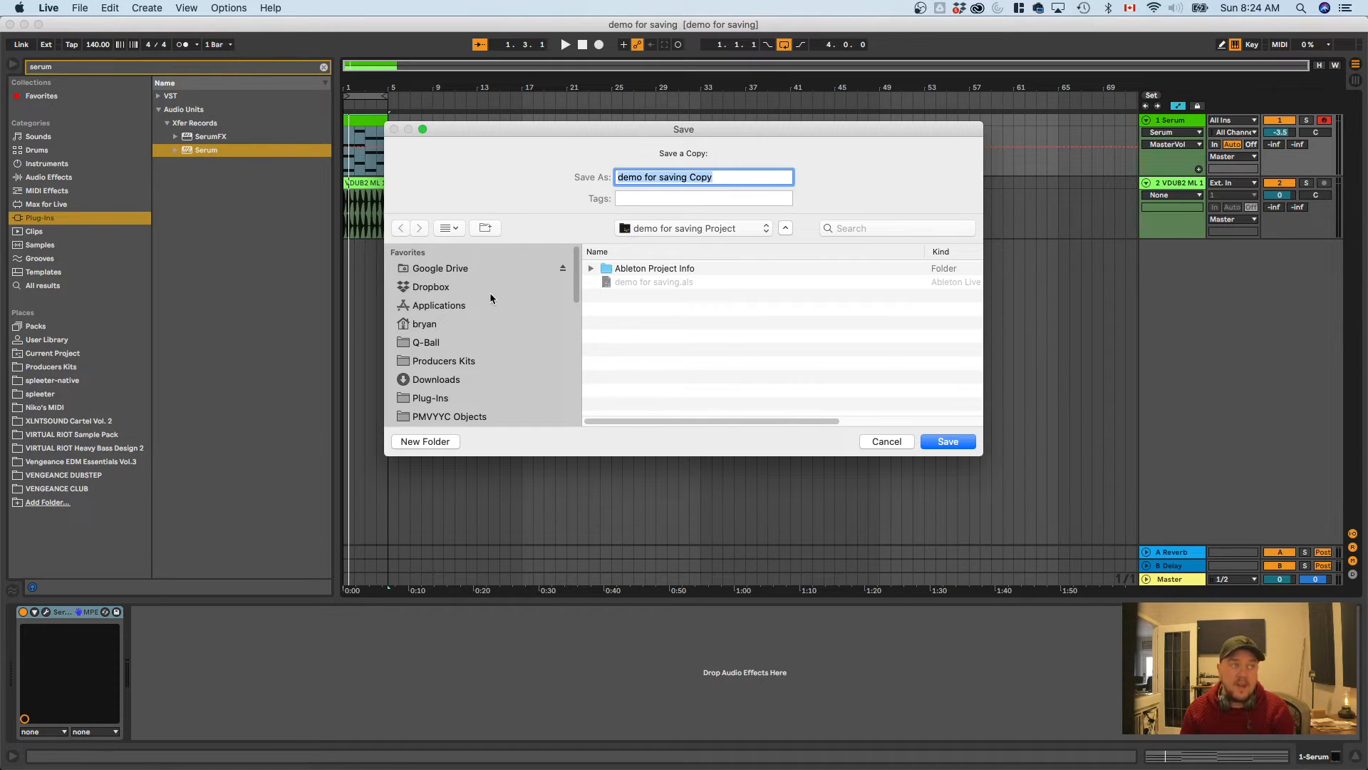
{"action": "scroll", "coordinate": [490, 297], "scroll_direction": "down", "scroll_amount": 3}
{"action": "scroll", "coordinate": [488, 298], "scroll_direction": "down", "scroll_amount": 3}
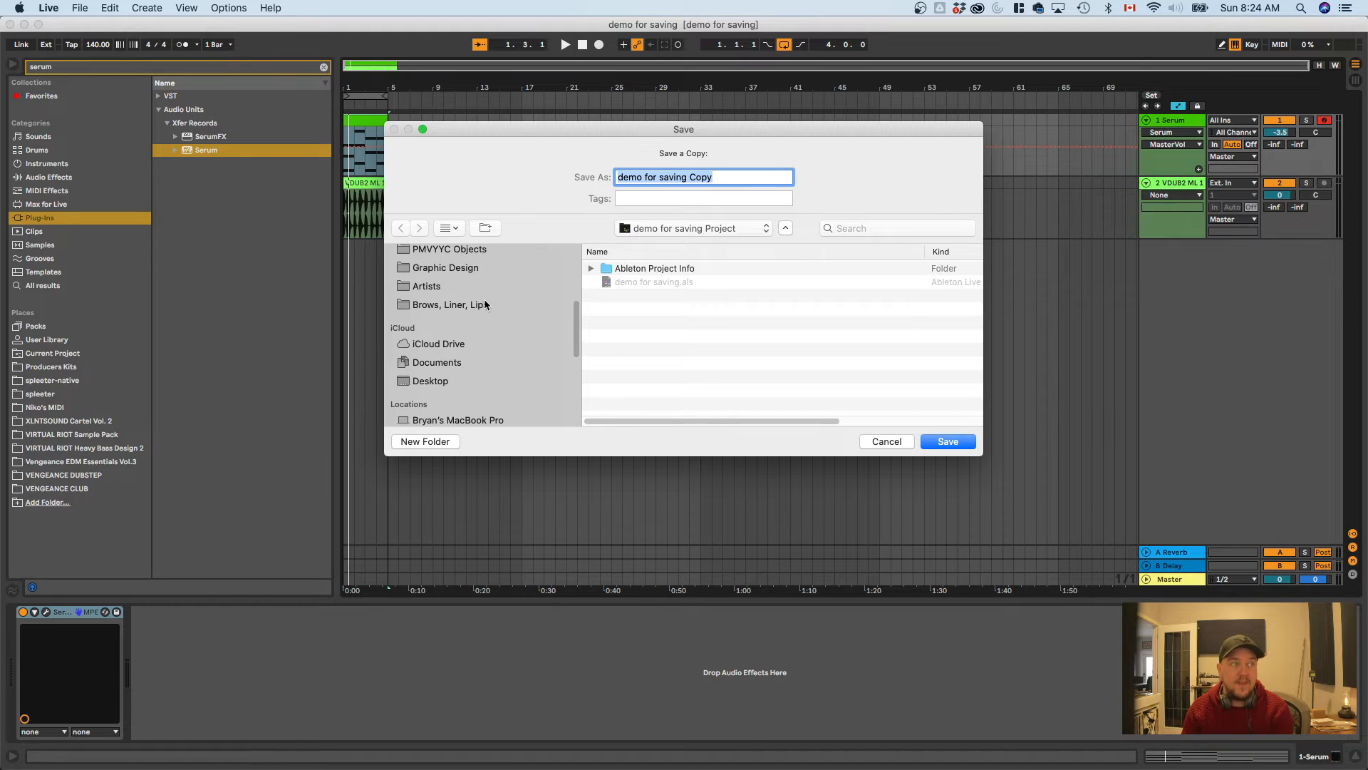
{"action": "scroll", "coordinate": [473, 318], "scroll_direction": "up", "scroll_amount": 6}
{"action": "scroll", "coordinate": [476, 315], "scroll_direction": "down", "scroll_amount": 5}
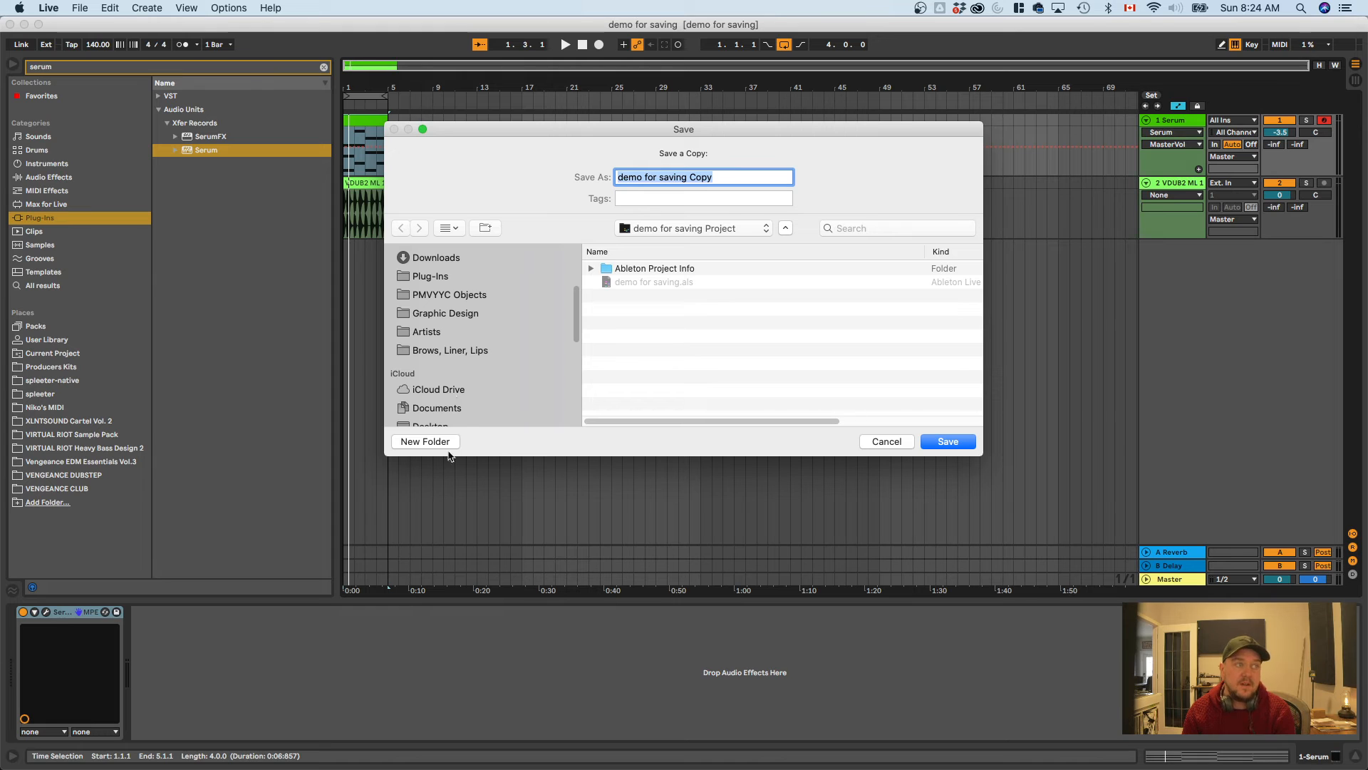
{"action": "left_click", "coordinate": [445, 421]}
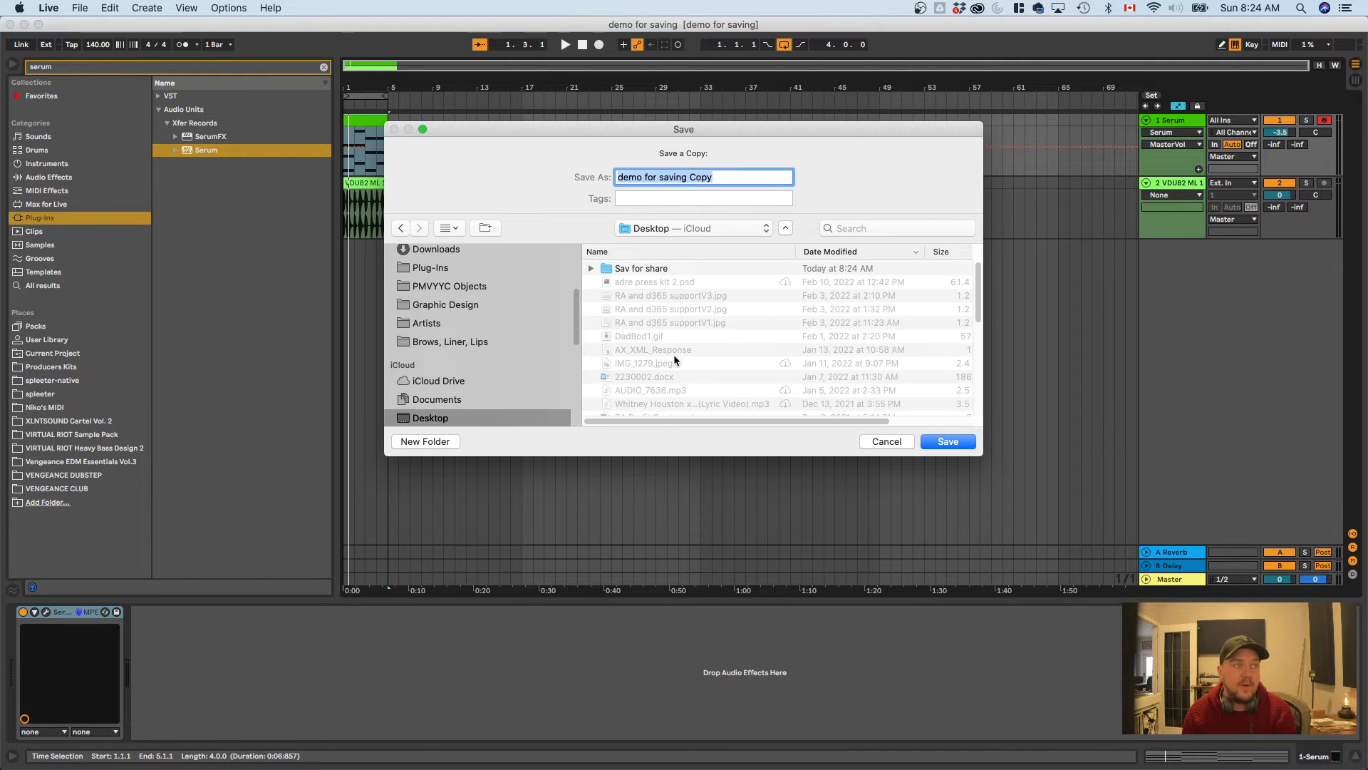
{"action": "double_click", "coordinate": [606, 271]}
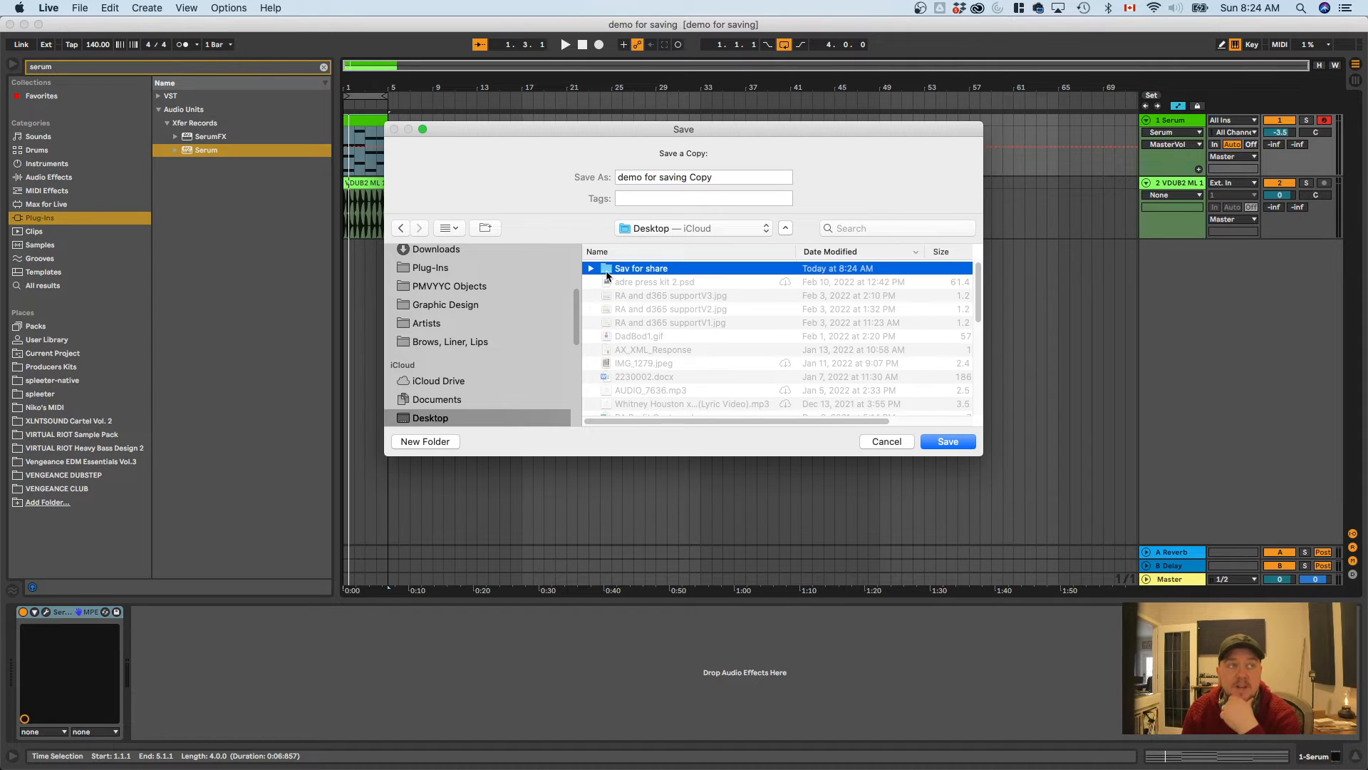
Name the copy "demo for saving PRINT" and save it
{"action": "left_click", "coordinate": [730, 176]}
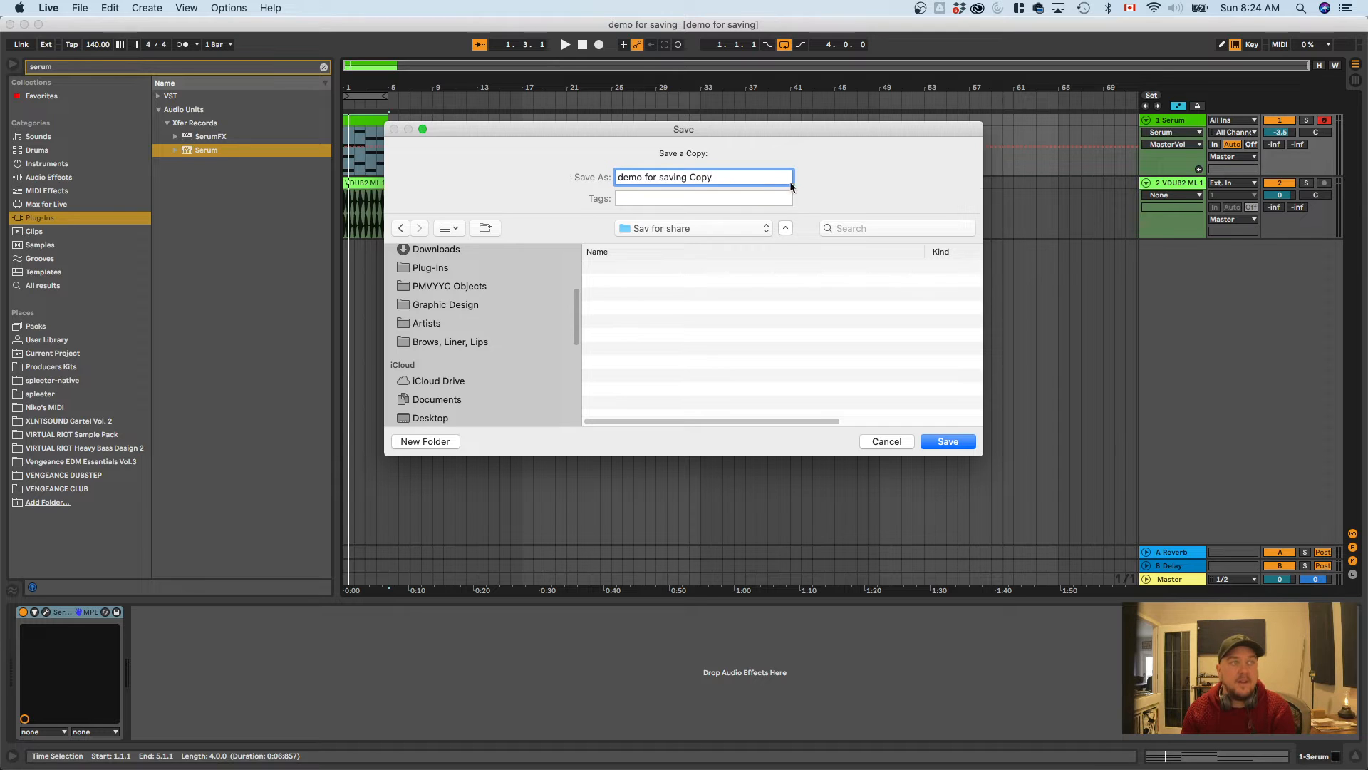
{"action": "key", "text": "BackSpace"}
{"action": "key", "text": "BackSpace"}
{"action": "key", "text": "BackSpace"}
{"action": "key", "text": "BackSpace"}
{"action": "key", "text": "BackSpace"}
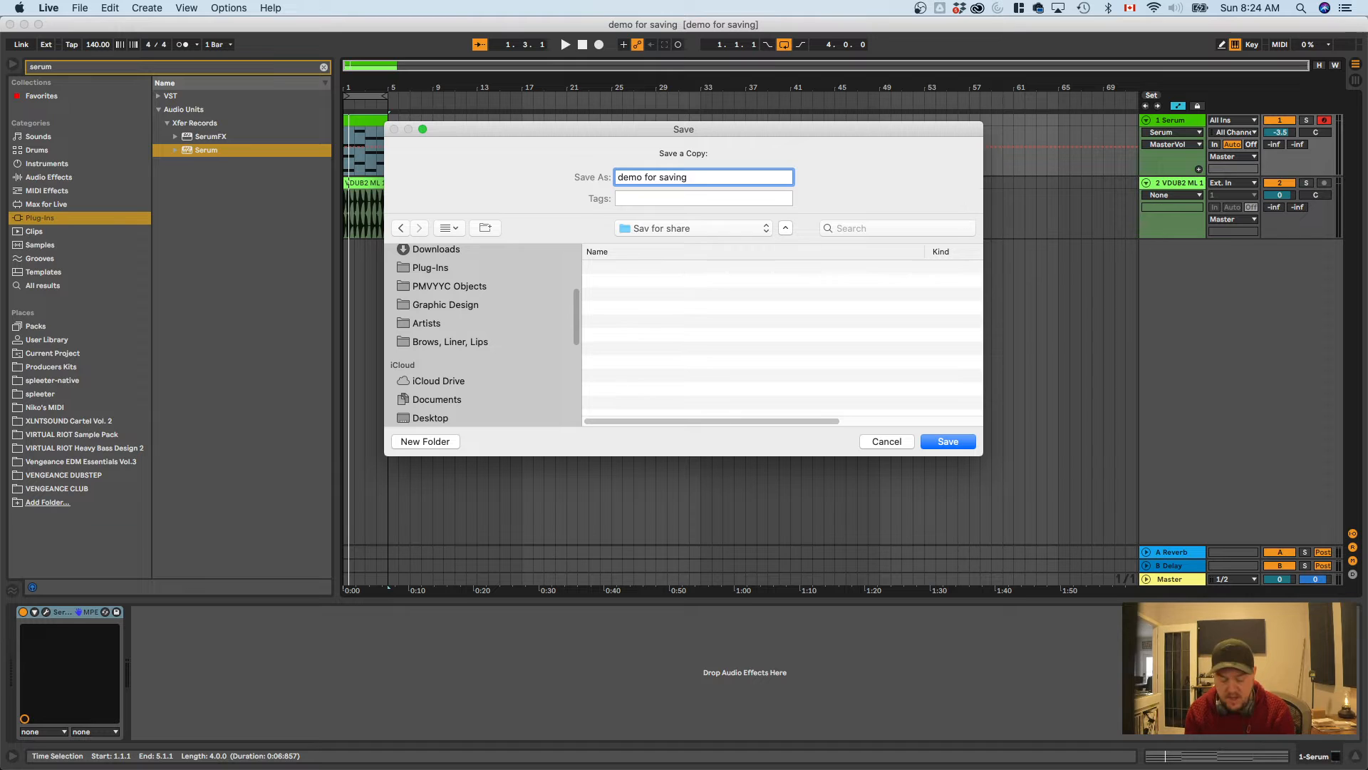
{"action": "type", "text": "PRINT"}
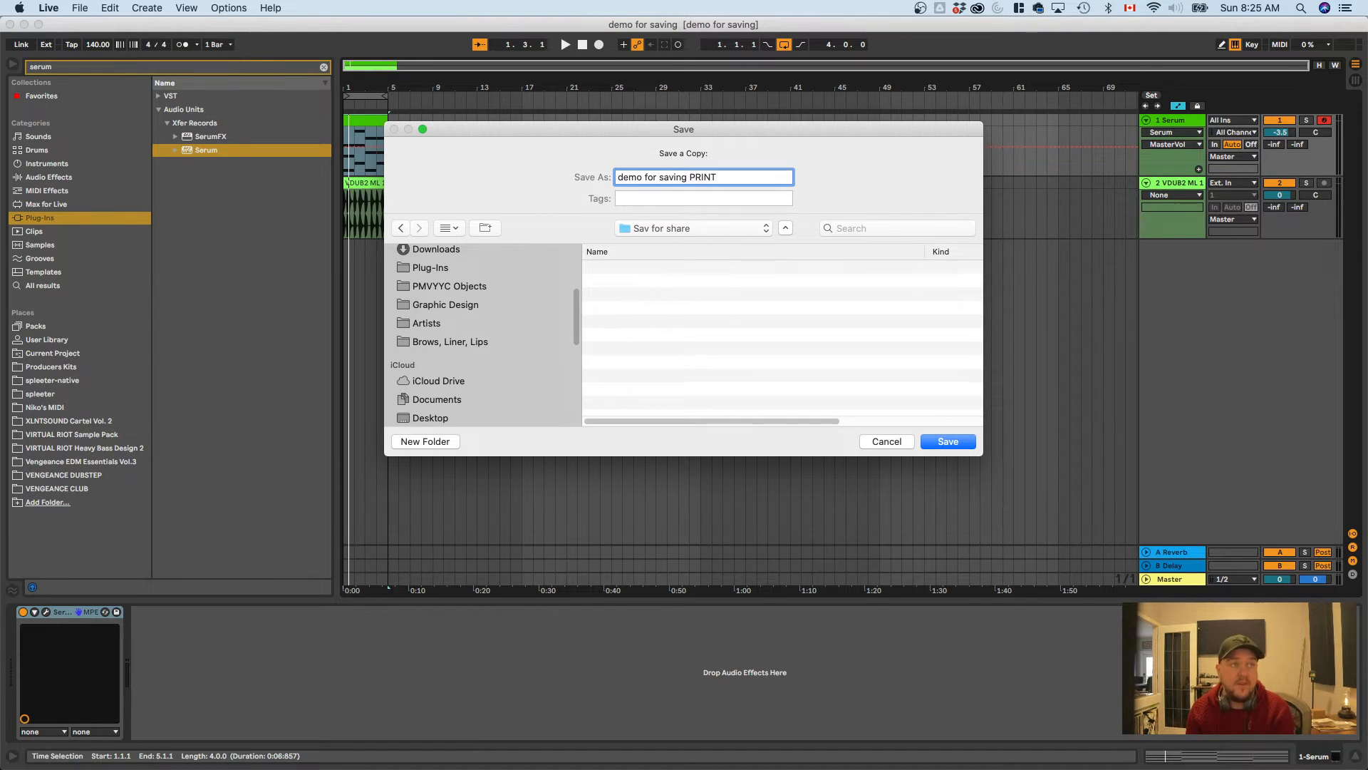
{"action": "key", "text": "Return"}
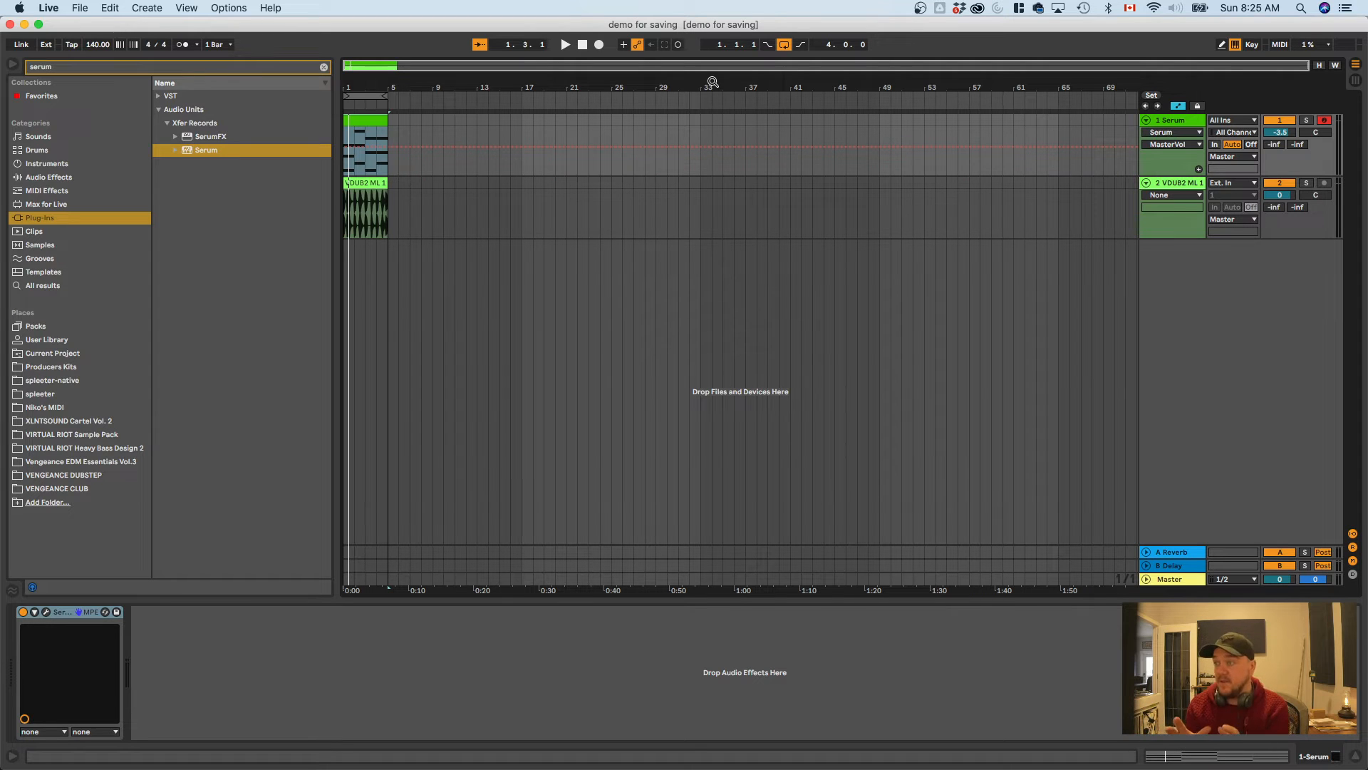
Quit Live and open "demo for saving PRINT.als" from its project folder inside "Sav for share" on the desktop
{"action": "left_click", "coordinate": [49, 8]}
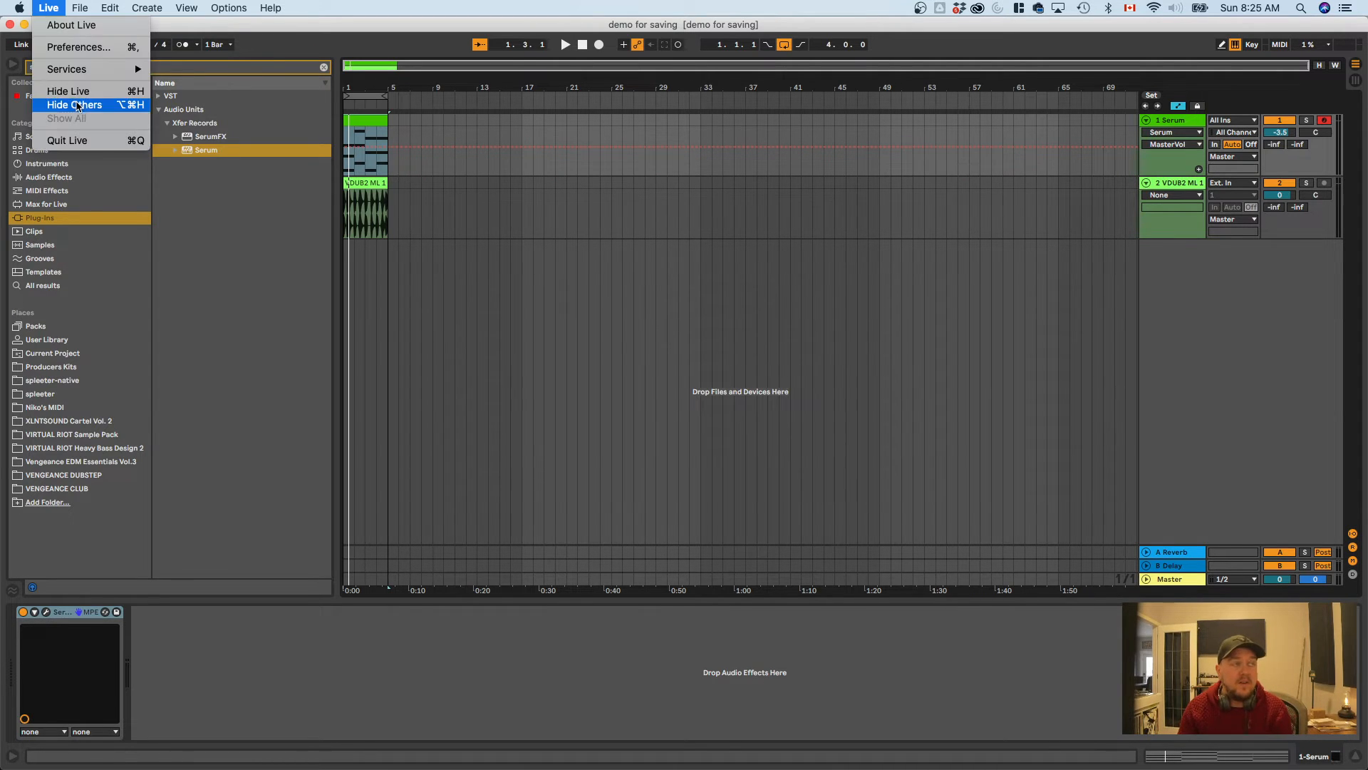
{"action": "left_click", "coordinate": [104, 147]}
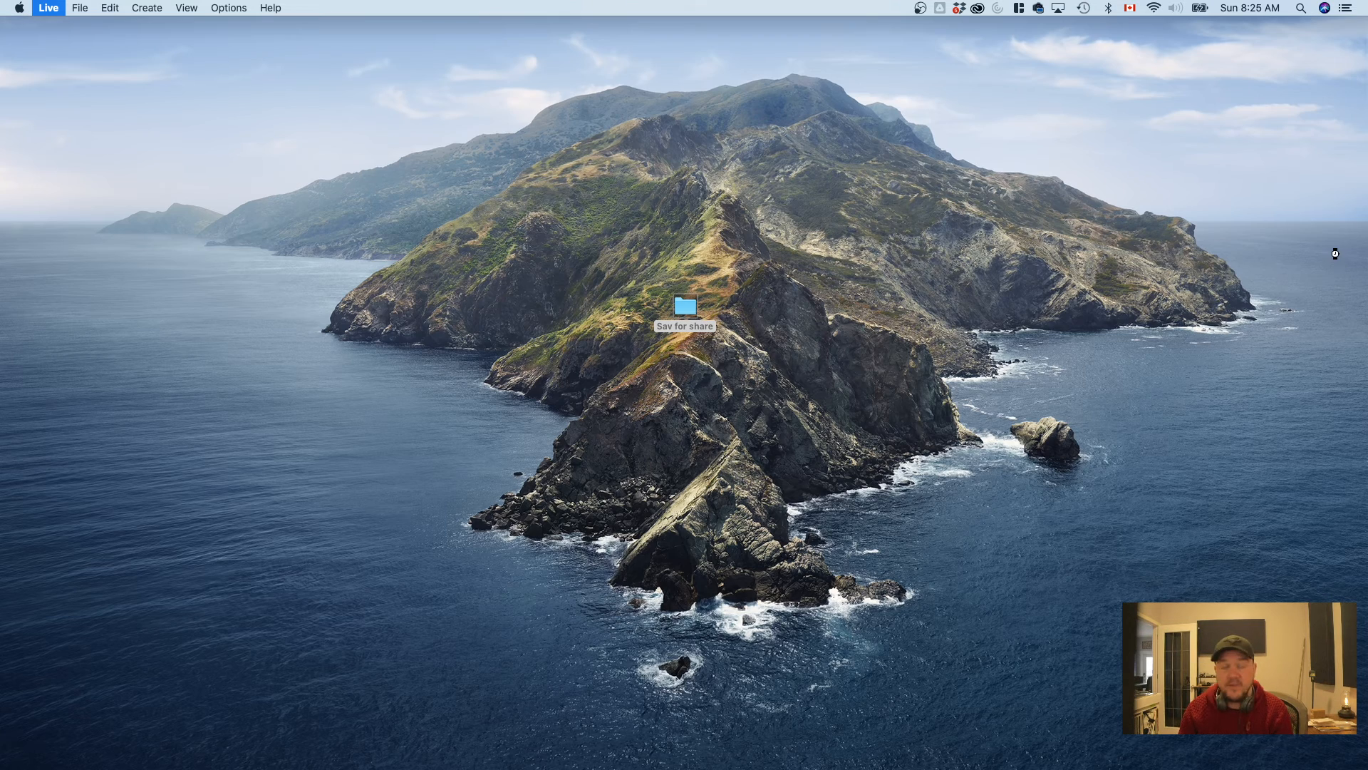
{"action": "left_click", "coordinate": [799, 320]}
{"action": "left_click", "coordinate": [681, 309]}
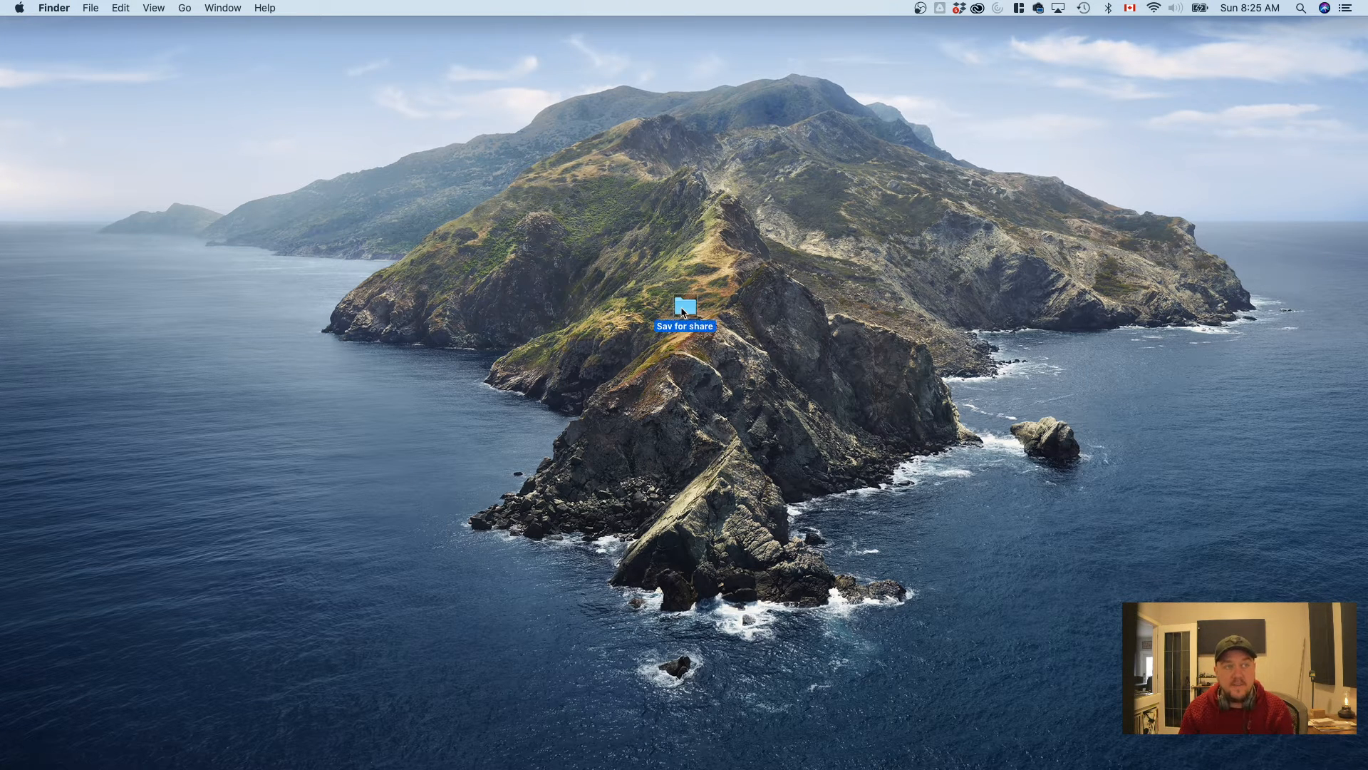
{"action": "key", "text": "super+o"}
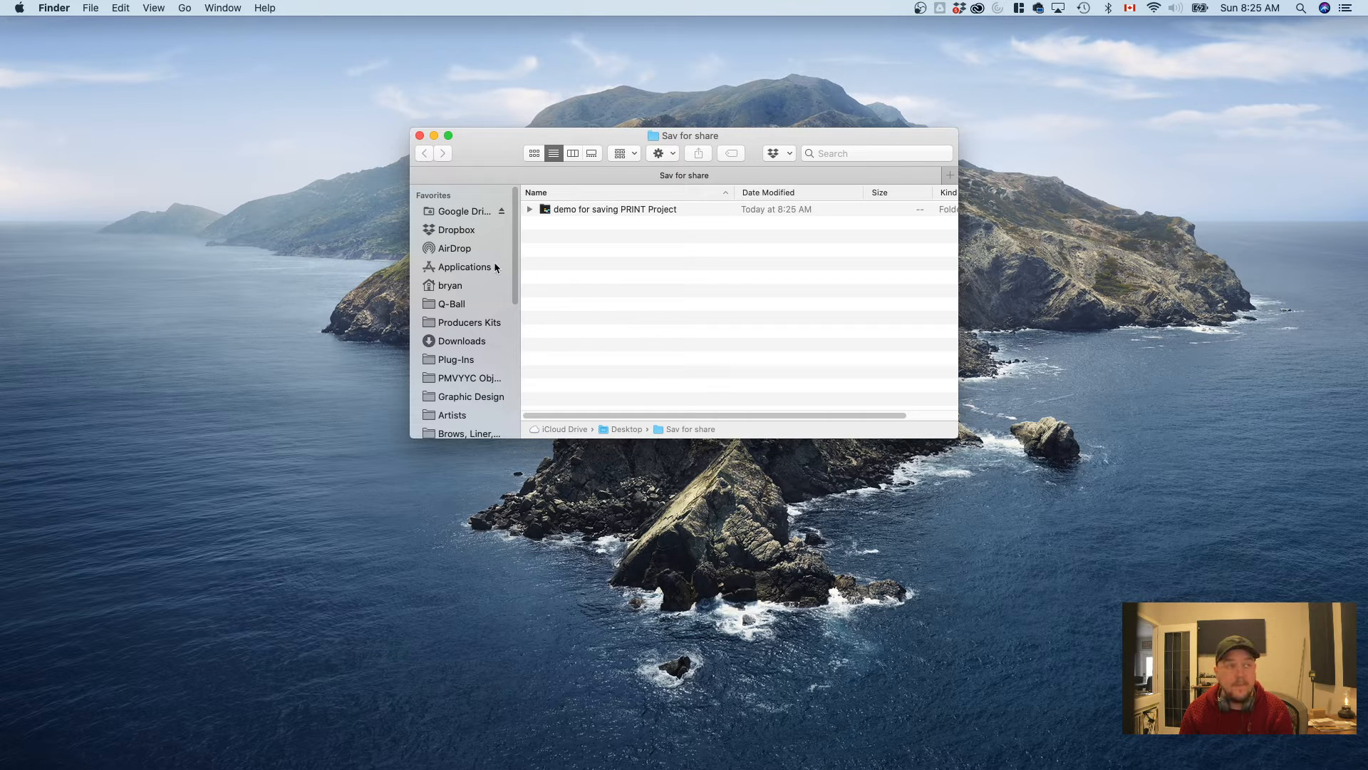
{"action": "double_click", "coordinate": [580, 211]}
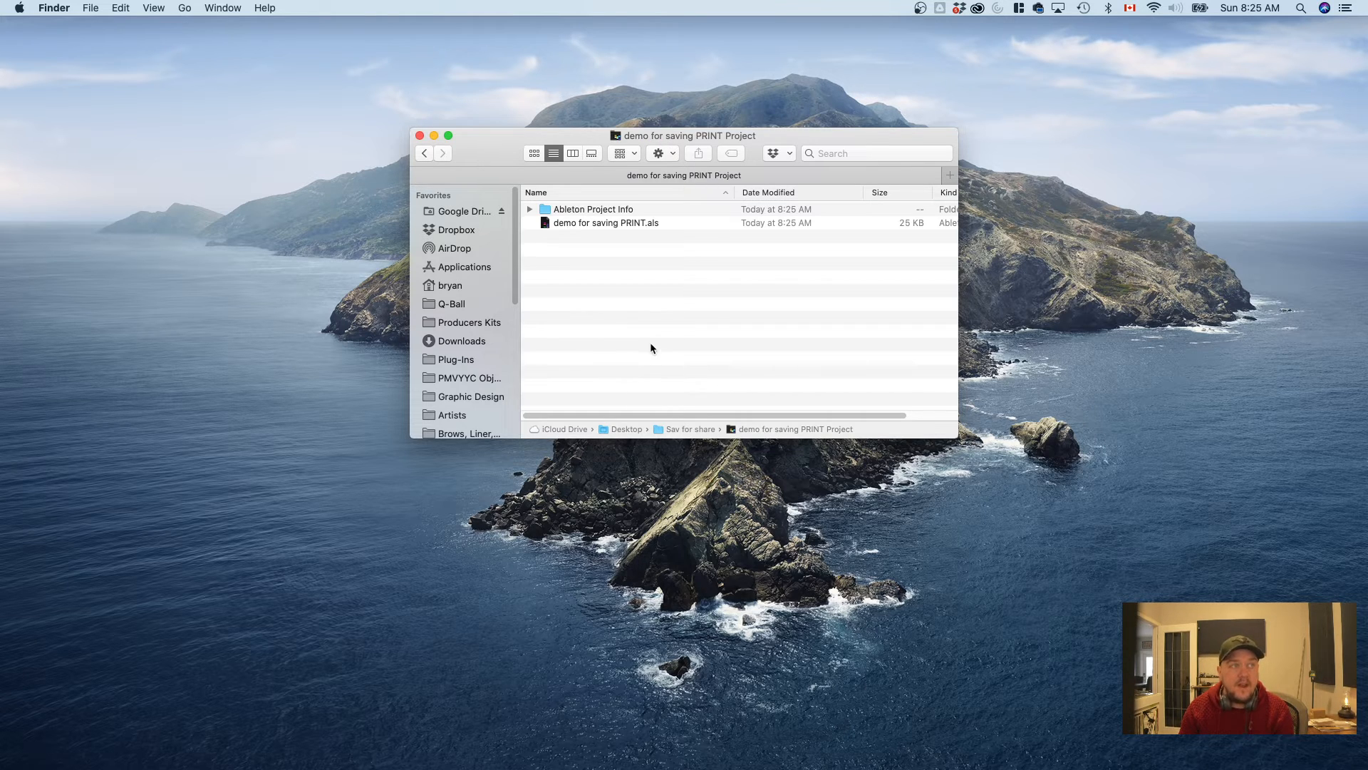
{"action": "double_click", "coordinate": [635, 222]}
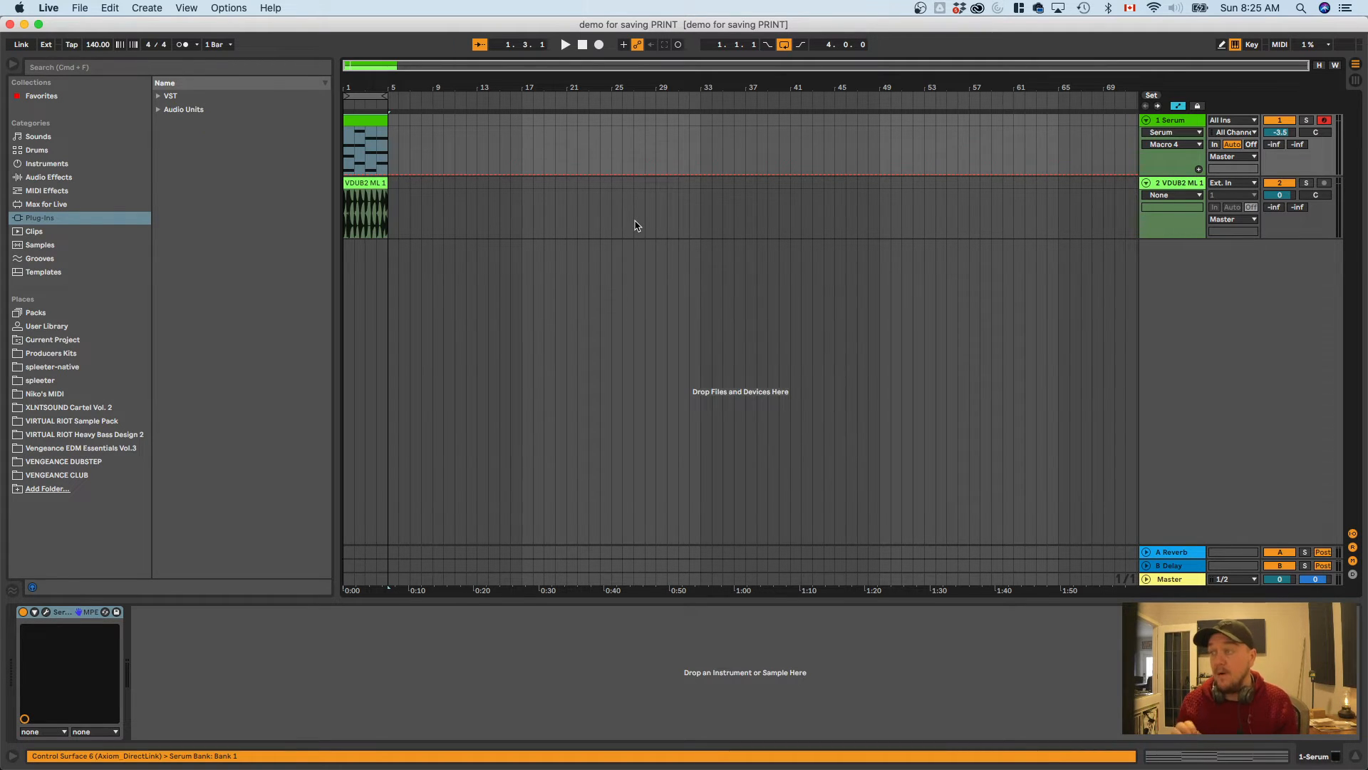
Collect all and save the set, copying files from elsewhere, other Projects, the User Library and Factory Packs into the project
{"action": "left_click", "coordinate": [82, 7]}
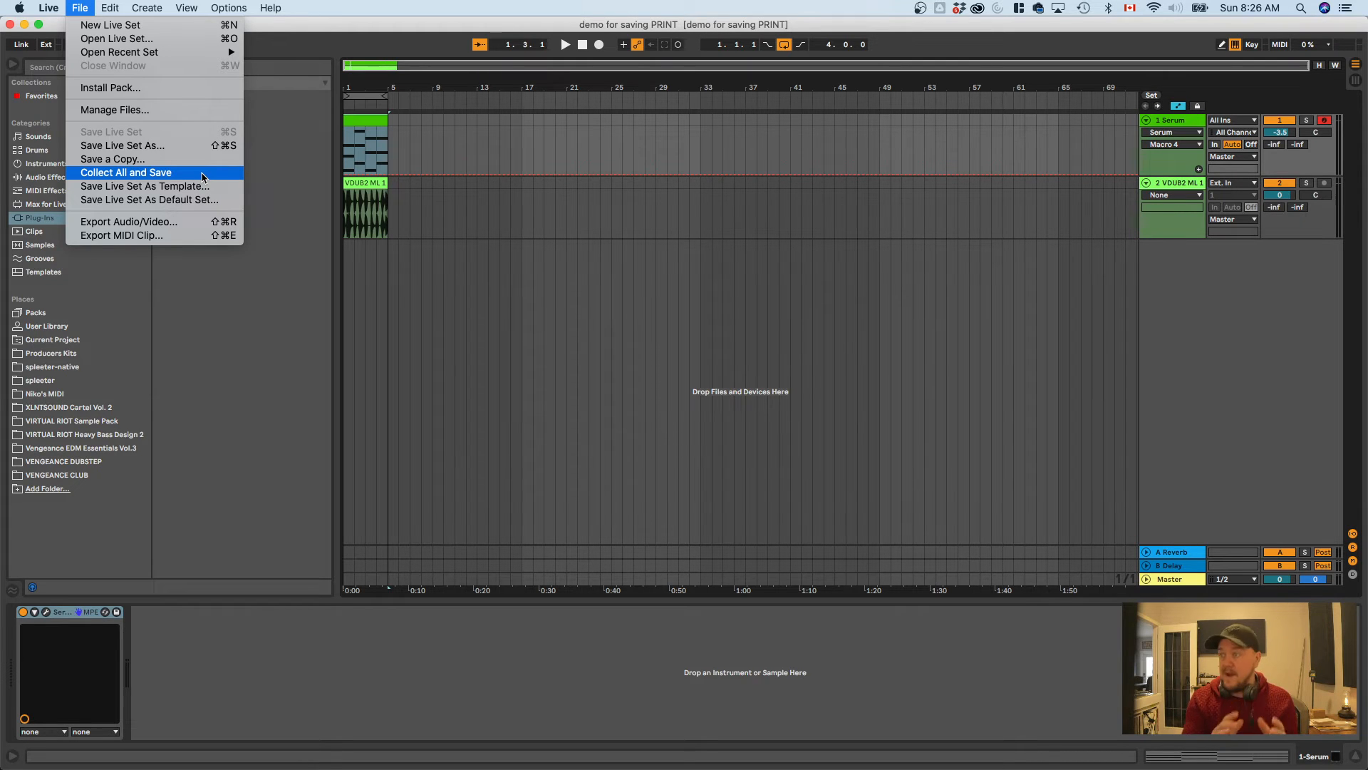
{"action": "left_click", "coordinate": [203, 177]}
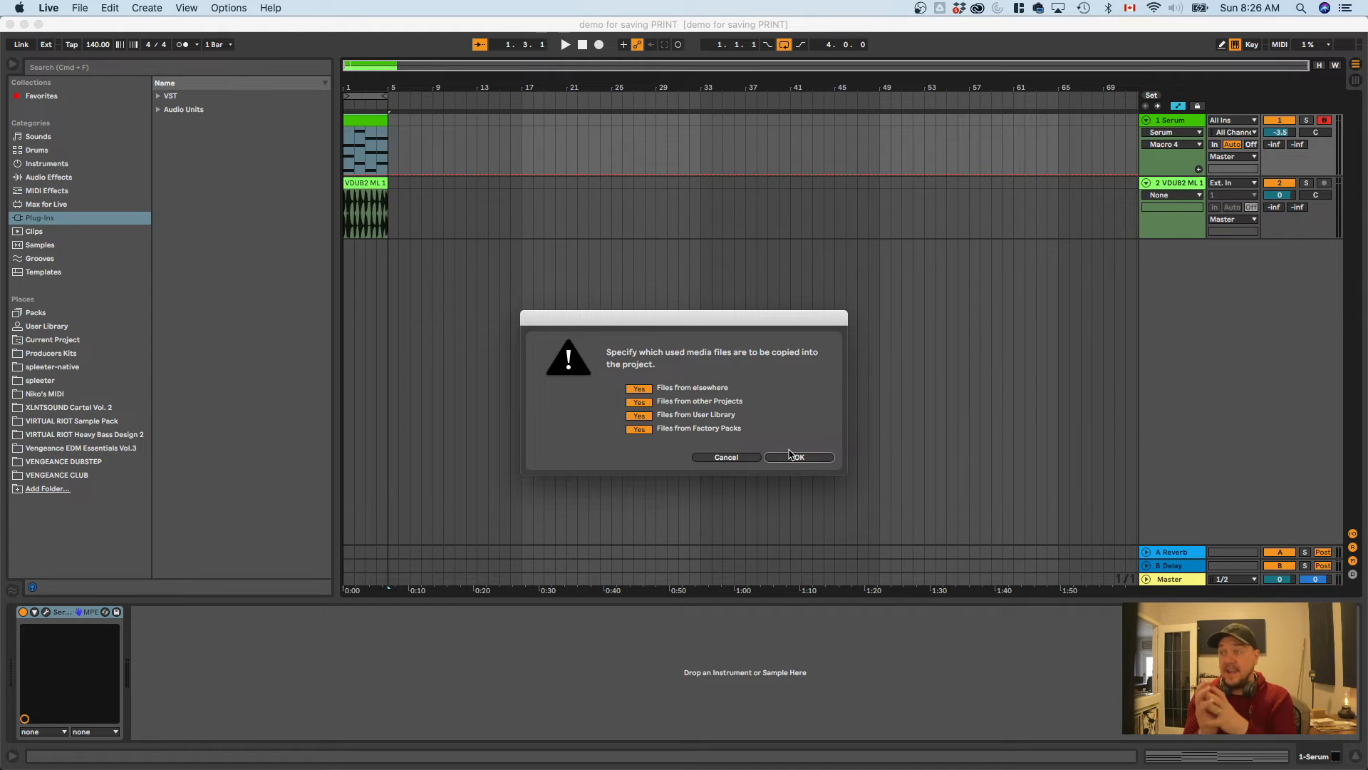
{"action": "left_click", "coordinate": [816, 458]}
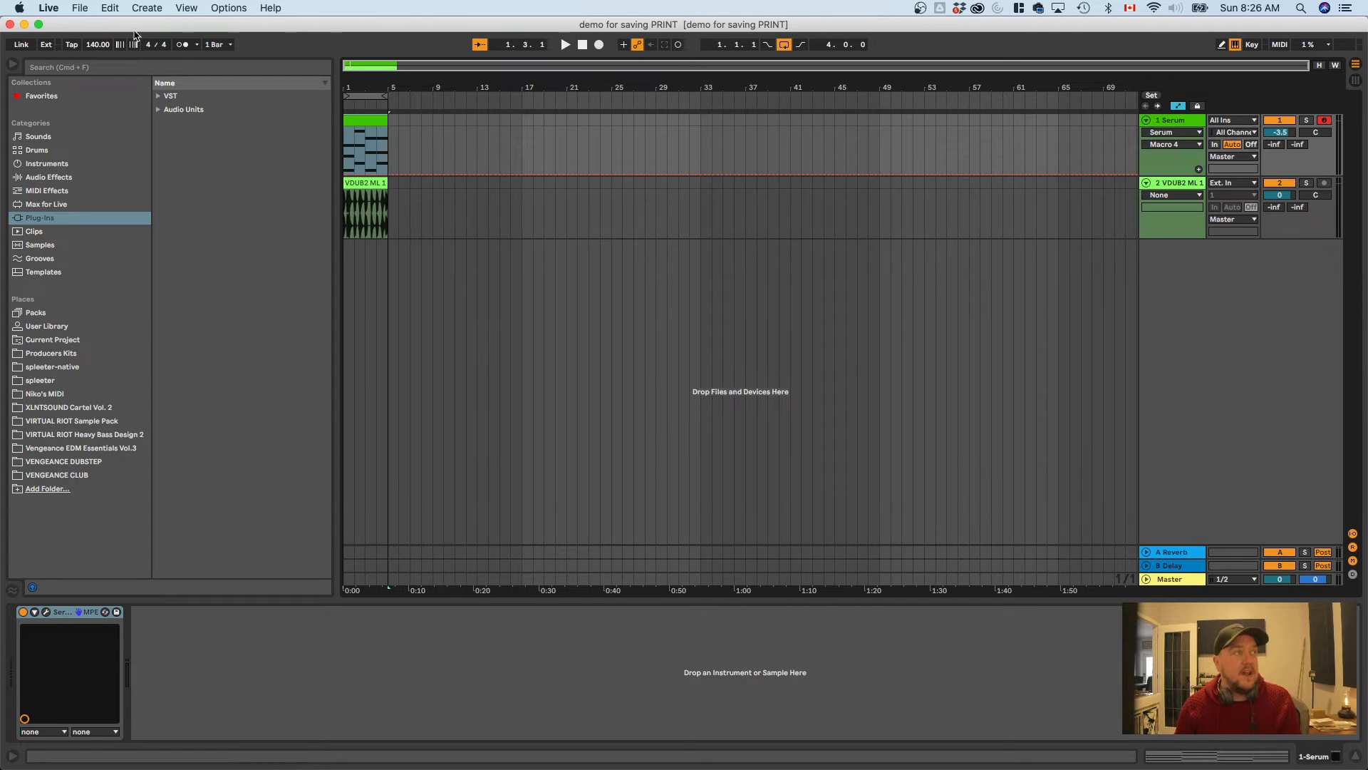
Move the Live window aside to examine the contents of the "demo for saving PRINT Project" folder, and restore the window
{"action": "left_click_drag", "start_coordinate": [121, 27], "coordinate": [1231, 335]}
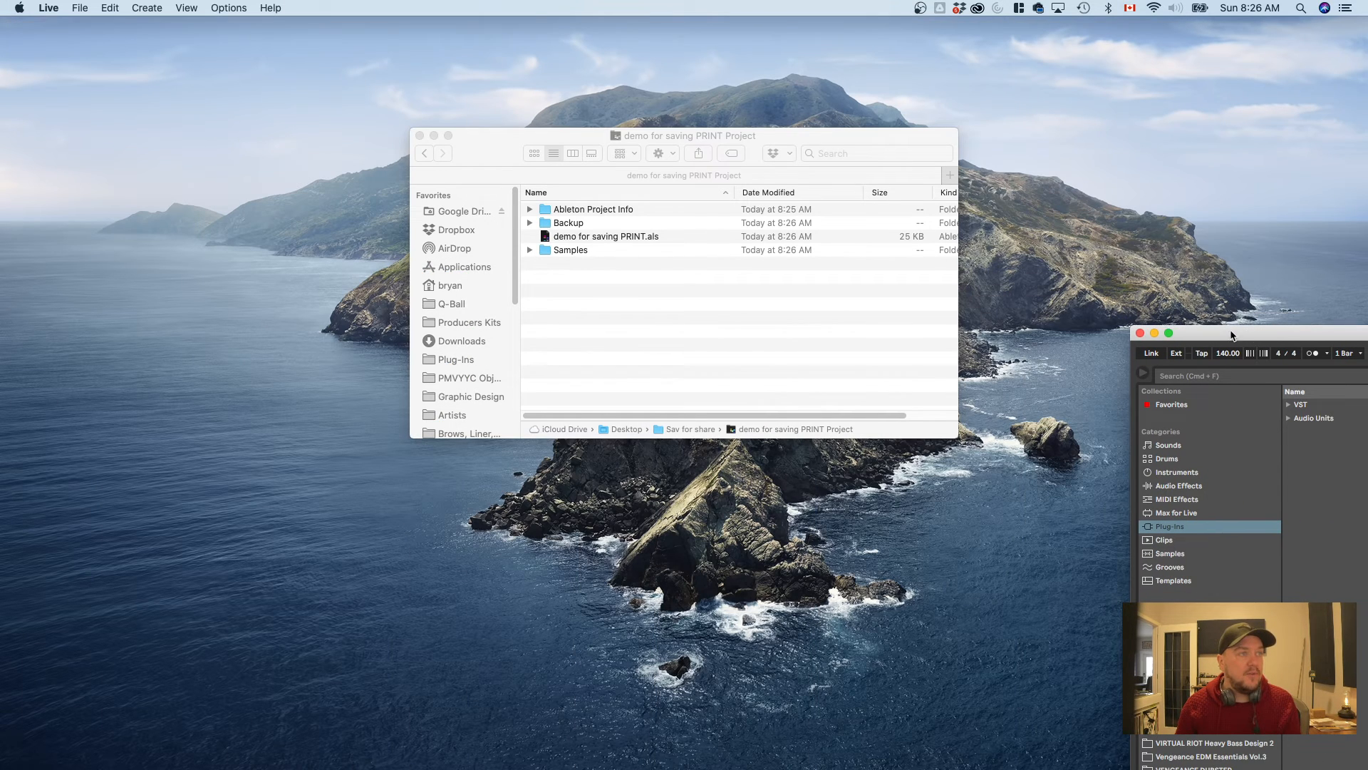
{"action": "left_click", "coordinate": [604, 307]}
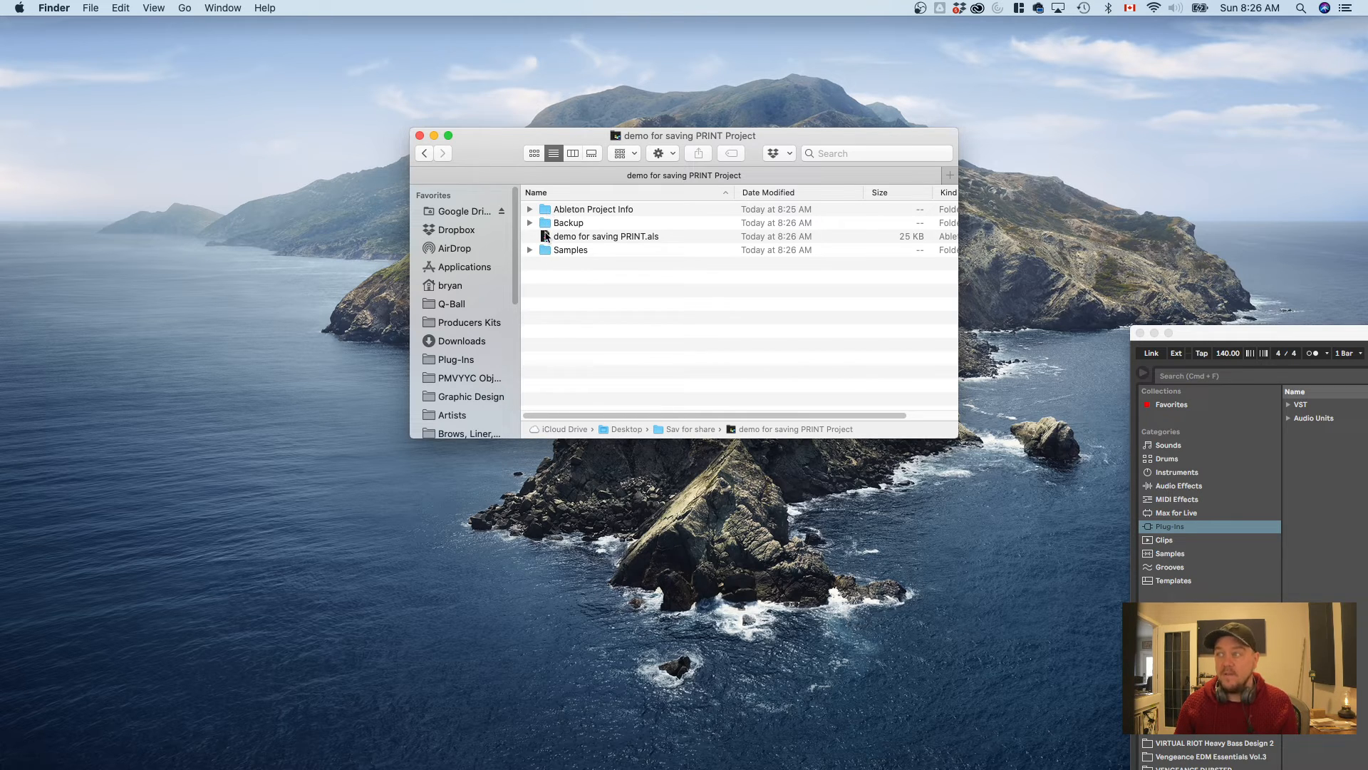
{"action": "double_click", "coordinate": [1311, 335]}
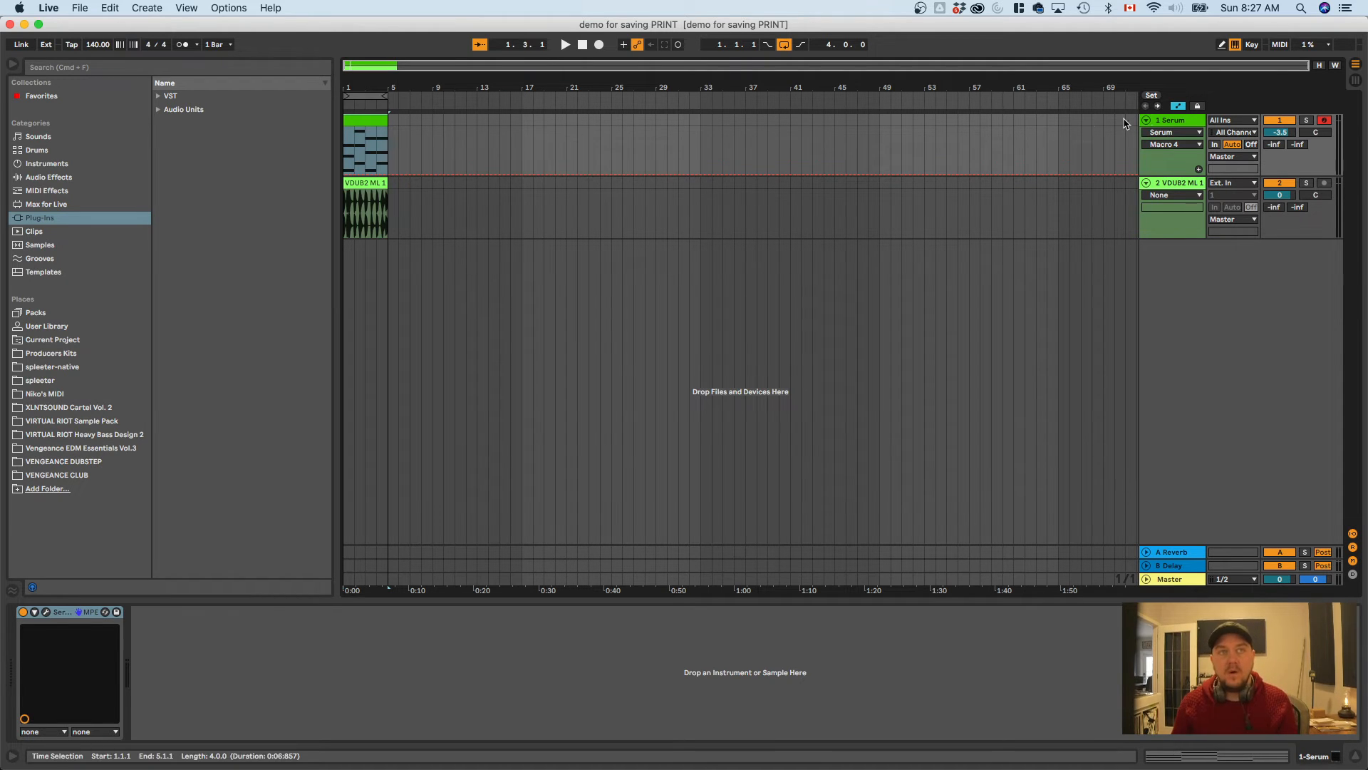
Rename the Serum track as "main synth"
{"action": "double_click", "coordinate": [1170, 122]}
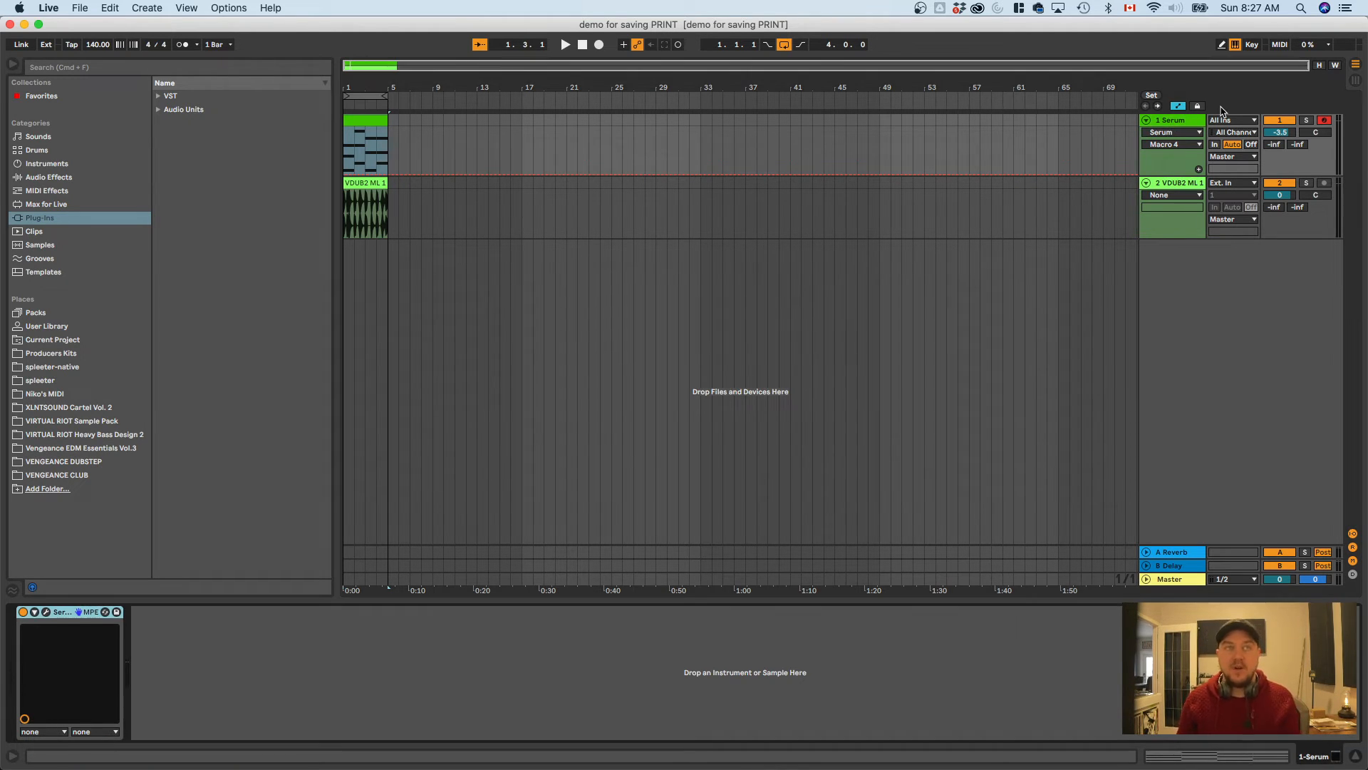
{"action": "left_click", "coordinate": [1175, 124]}
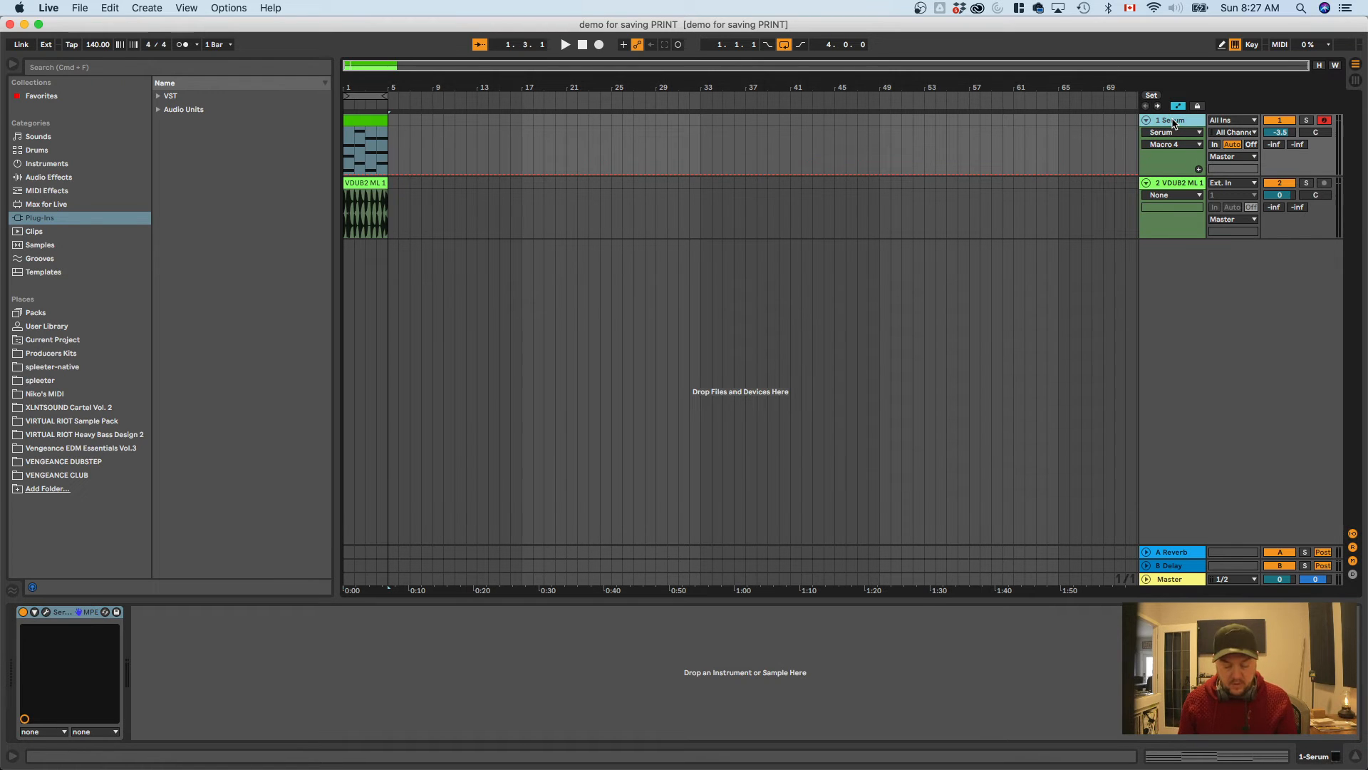
{"action": "key", "text": "super+r"}
{"action": "type", "text": "mai"}
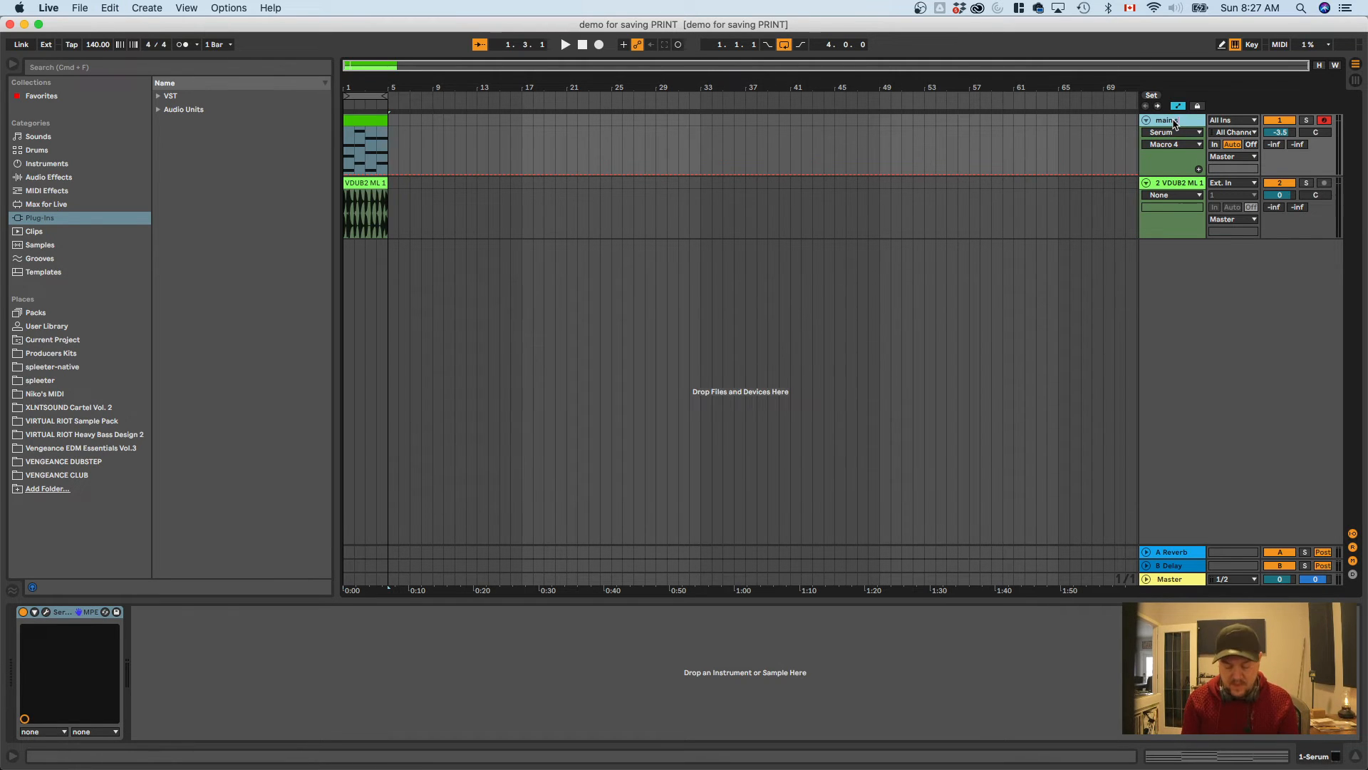
{"action": "type", "text": "n synth"}
{"action": "key", "text": "Return"}
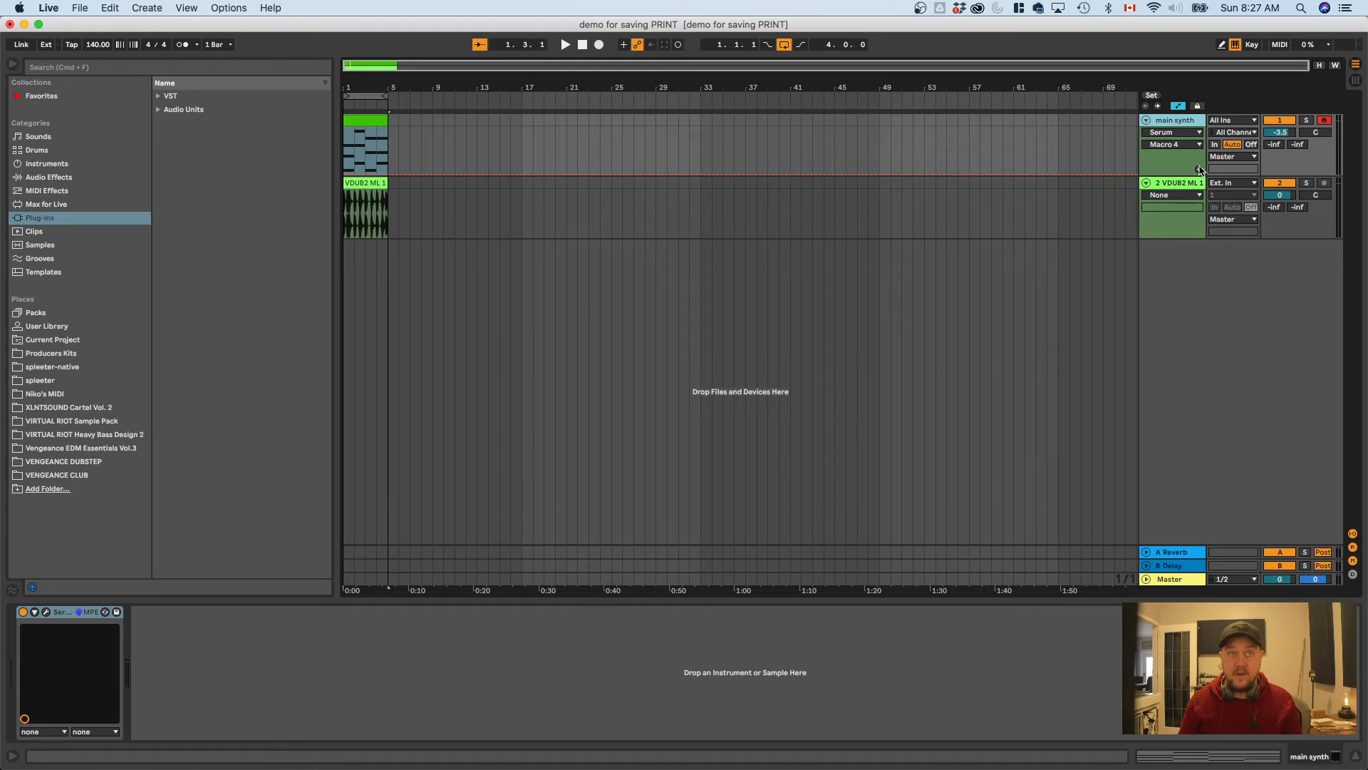
Open Serum on the "main synth" track and start saving its preset into the "Sav for share" folder on the desktop
{"action": "left_click", "coordinate": [46, 612]}
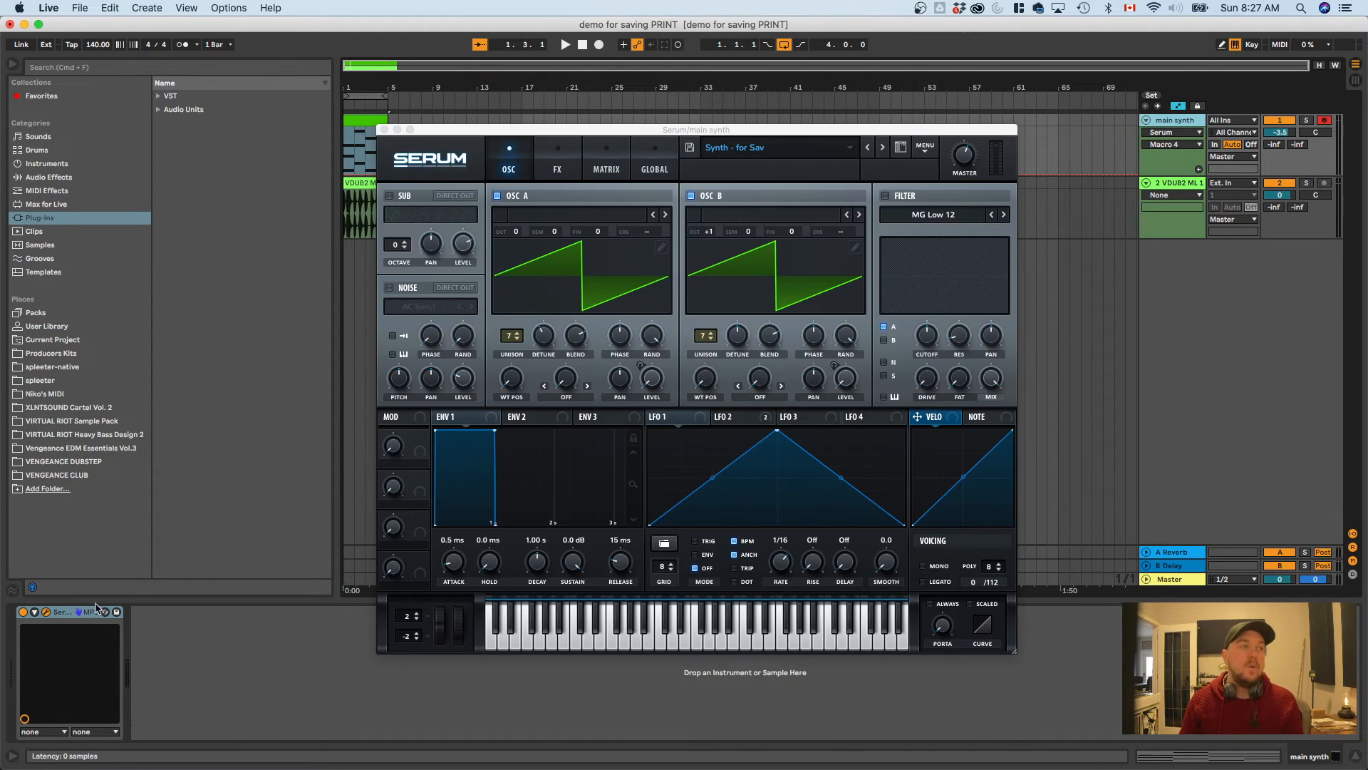
{"action": "left_click", "coordinate": [921, 149]}
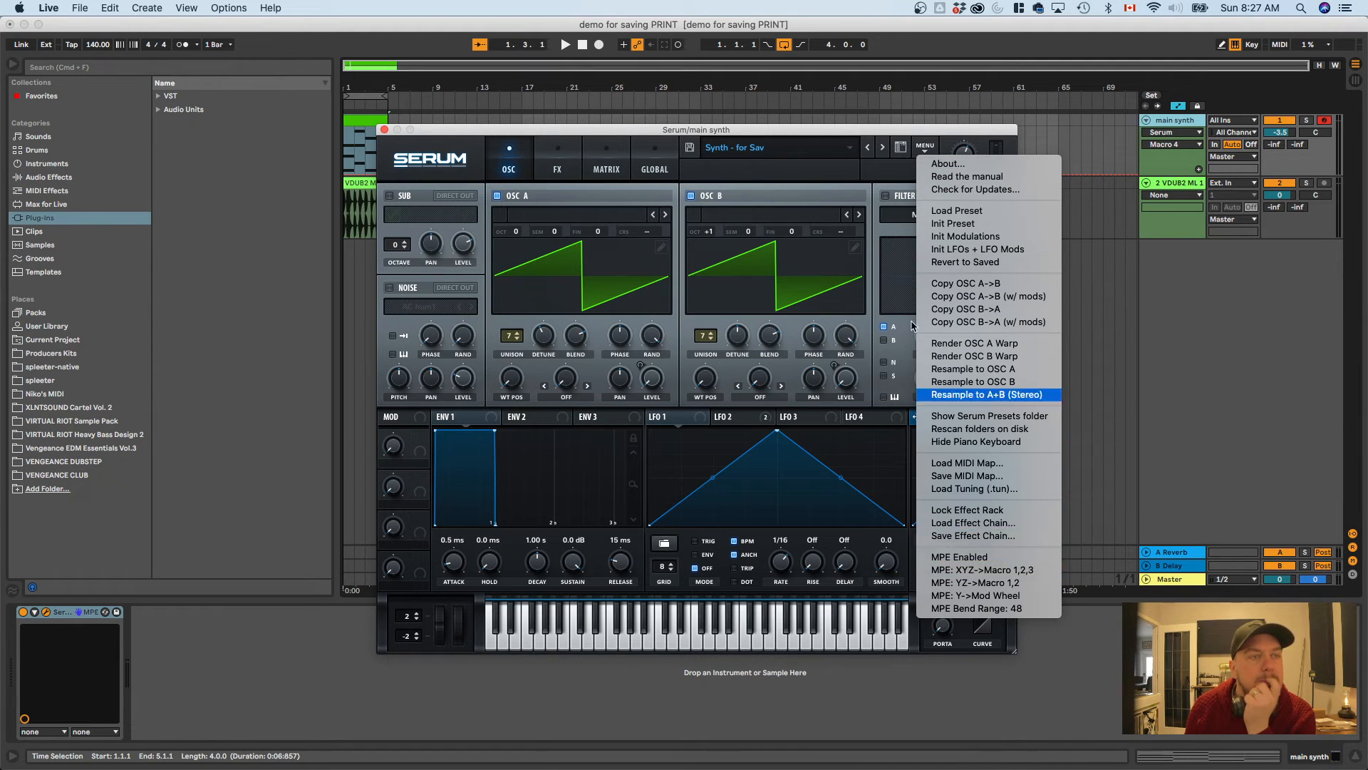
{"action": "left_click", "coordinate": [706, 167]}
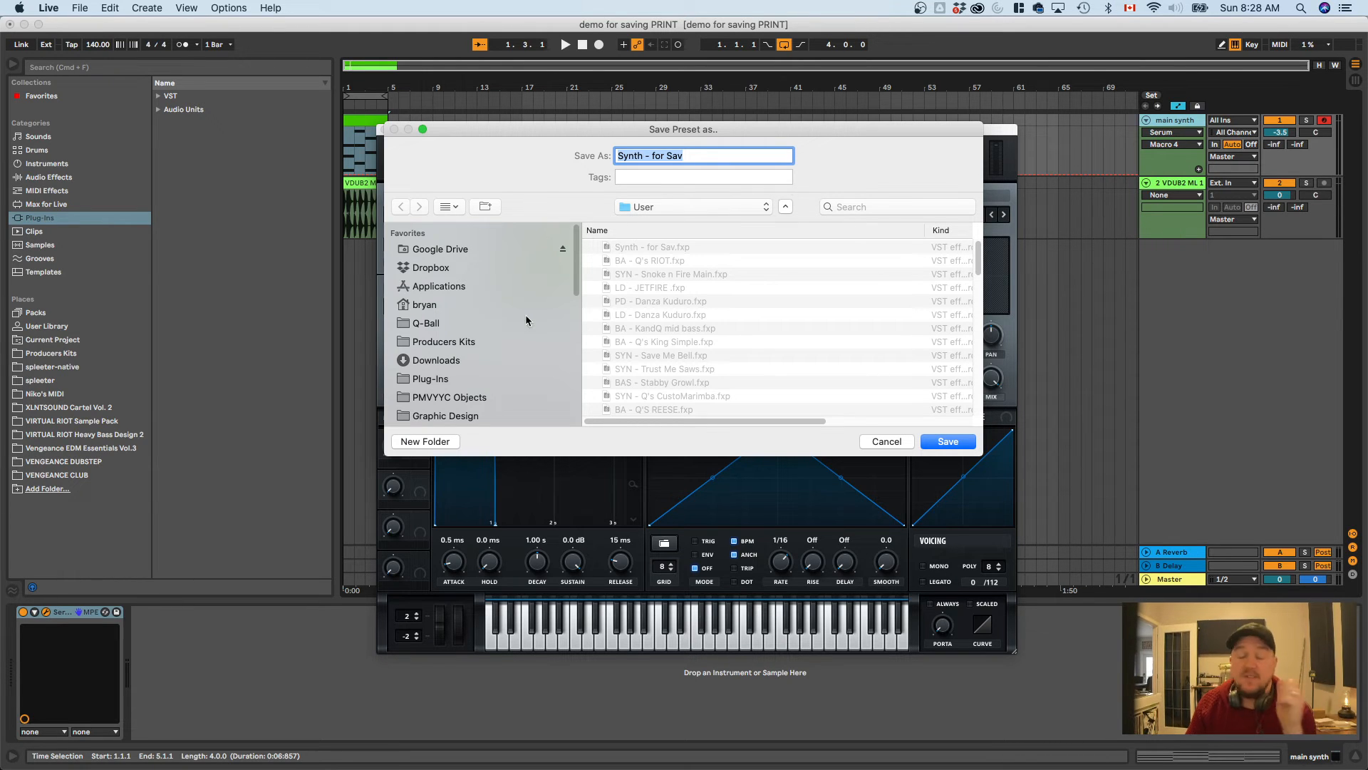
{"action": "left_click_drag", "start_coordinate": [576, 280], "coordinate": [574, 349]}
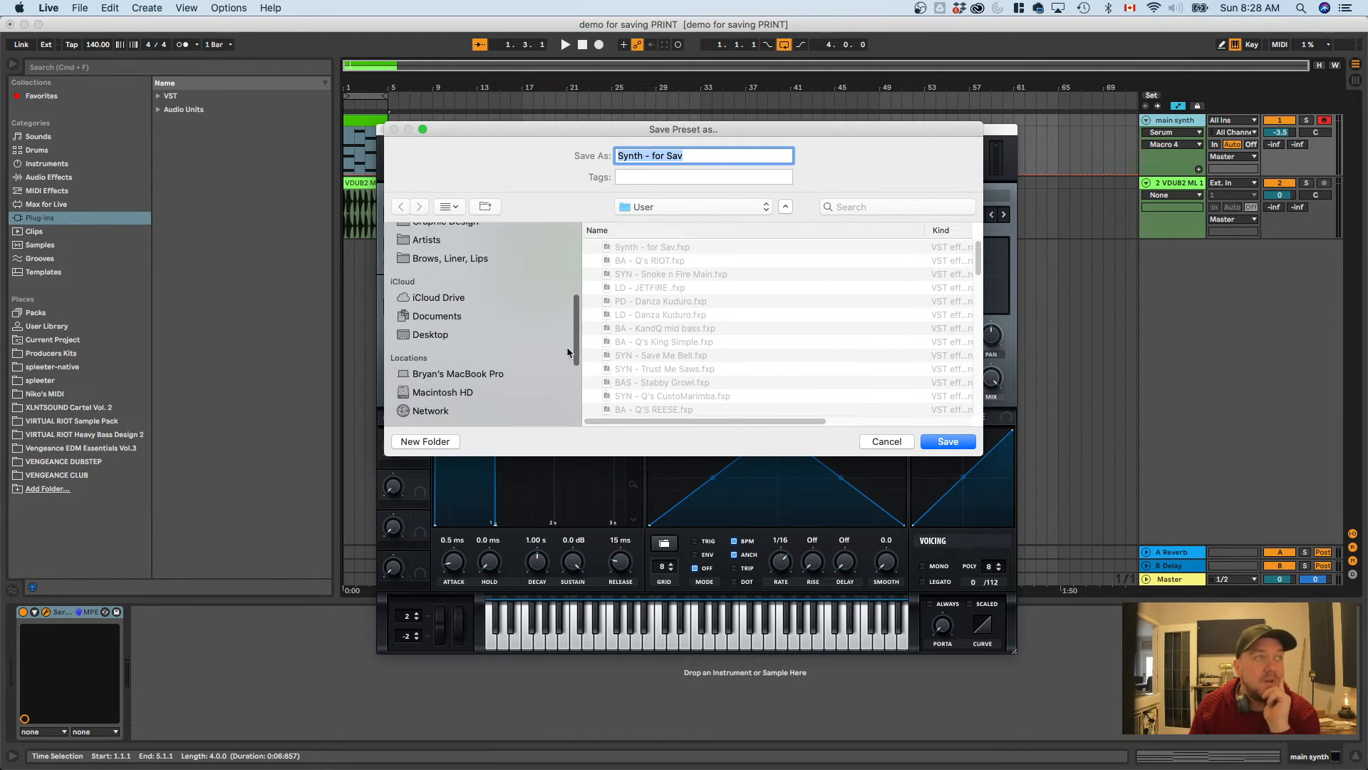
{"action": "left_click", "coordinate": [431, 334]}
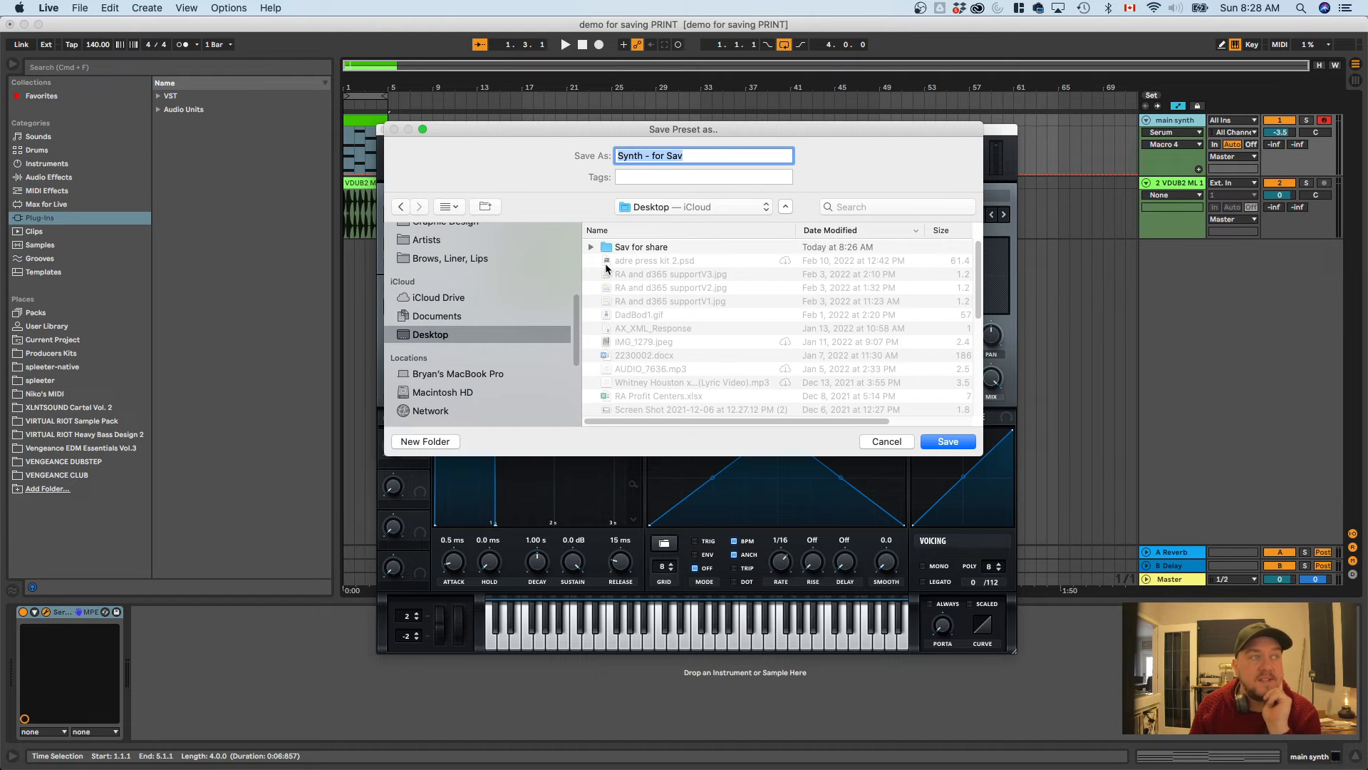
{"action": "double_click", "coordinate": [607, 250]}
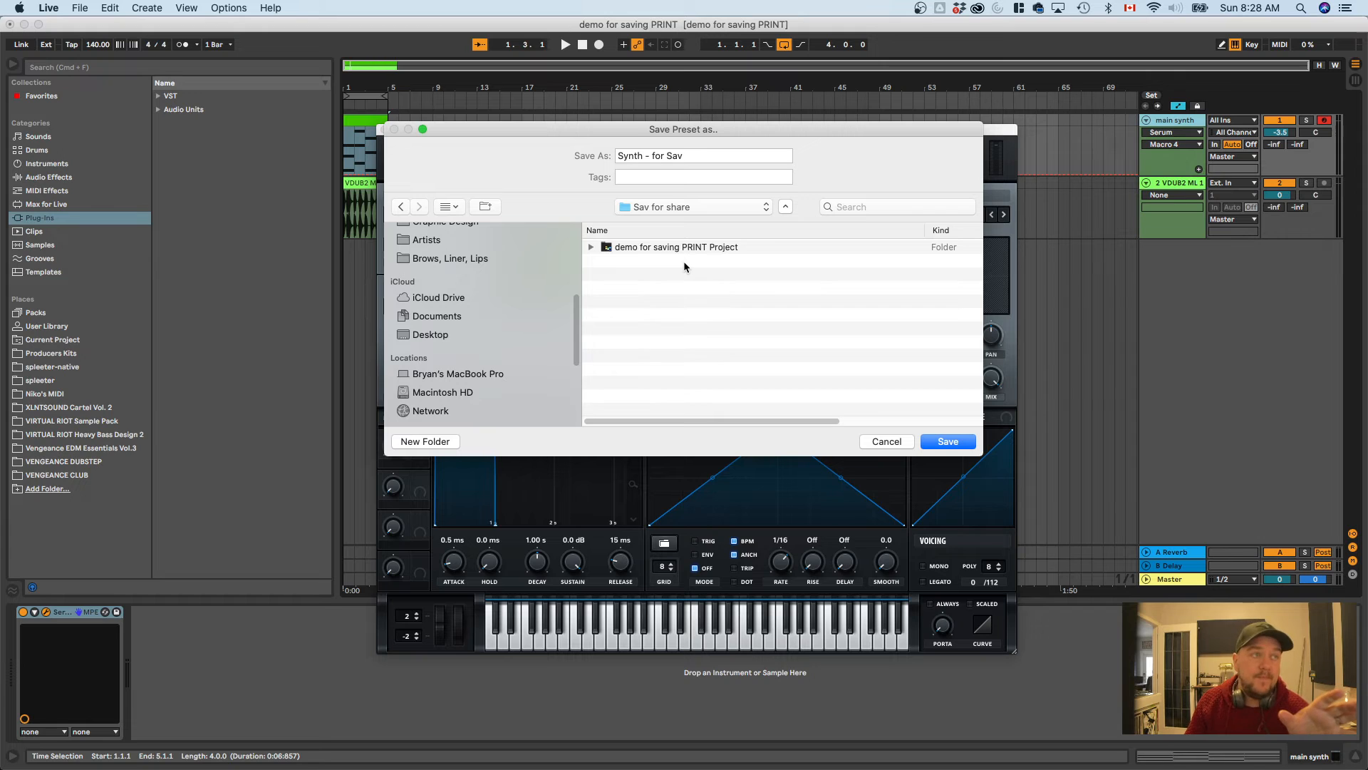
Create a new folder named "Synth Patches" inside "Sav for share"
{"action": "right_click", "coordinate": [606, 325]}
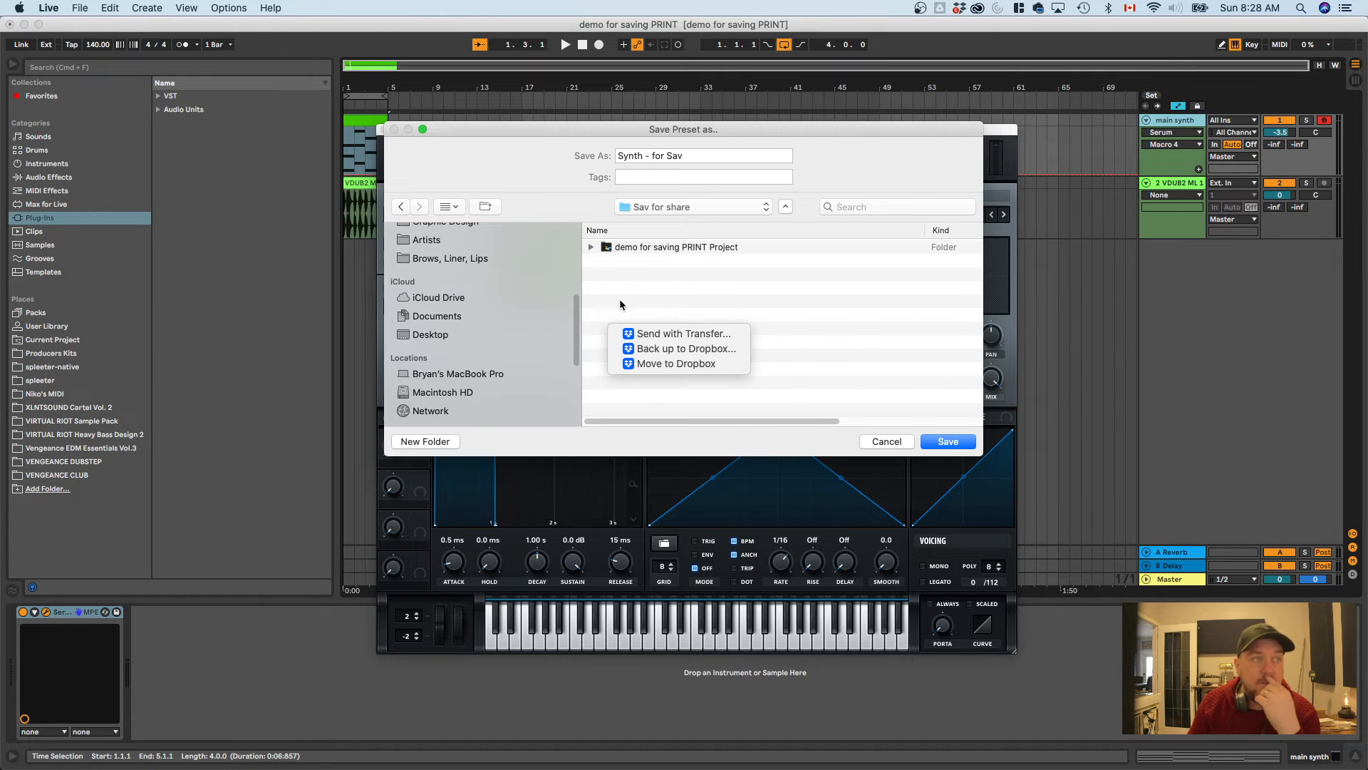
{"action": "left_click", "coordinate": [447, 442]}
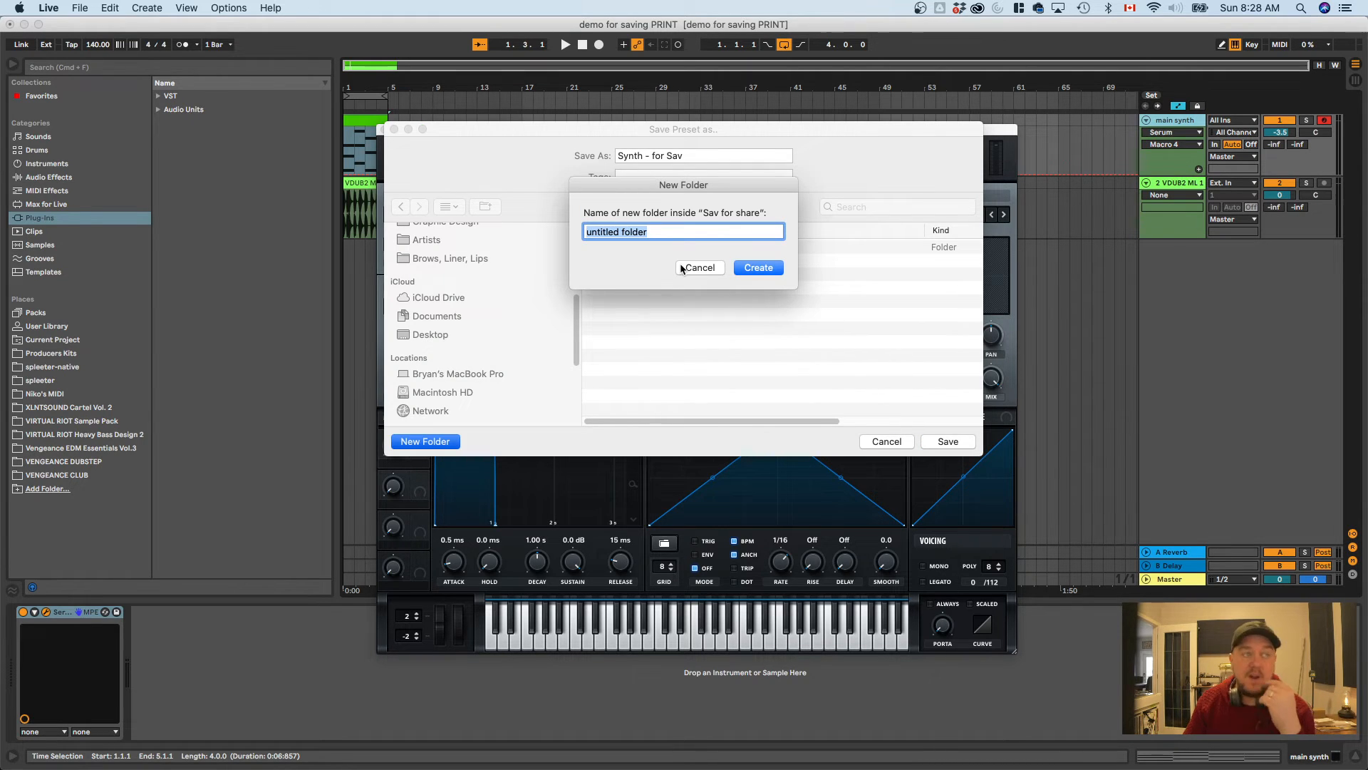
{"action": "type", "text": "Synth Patches"}
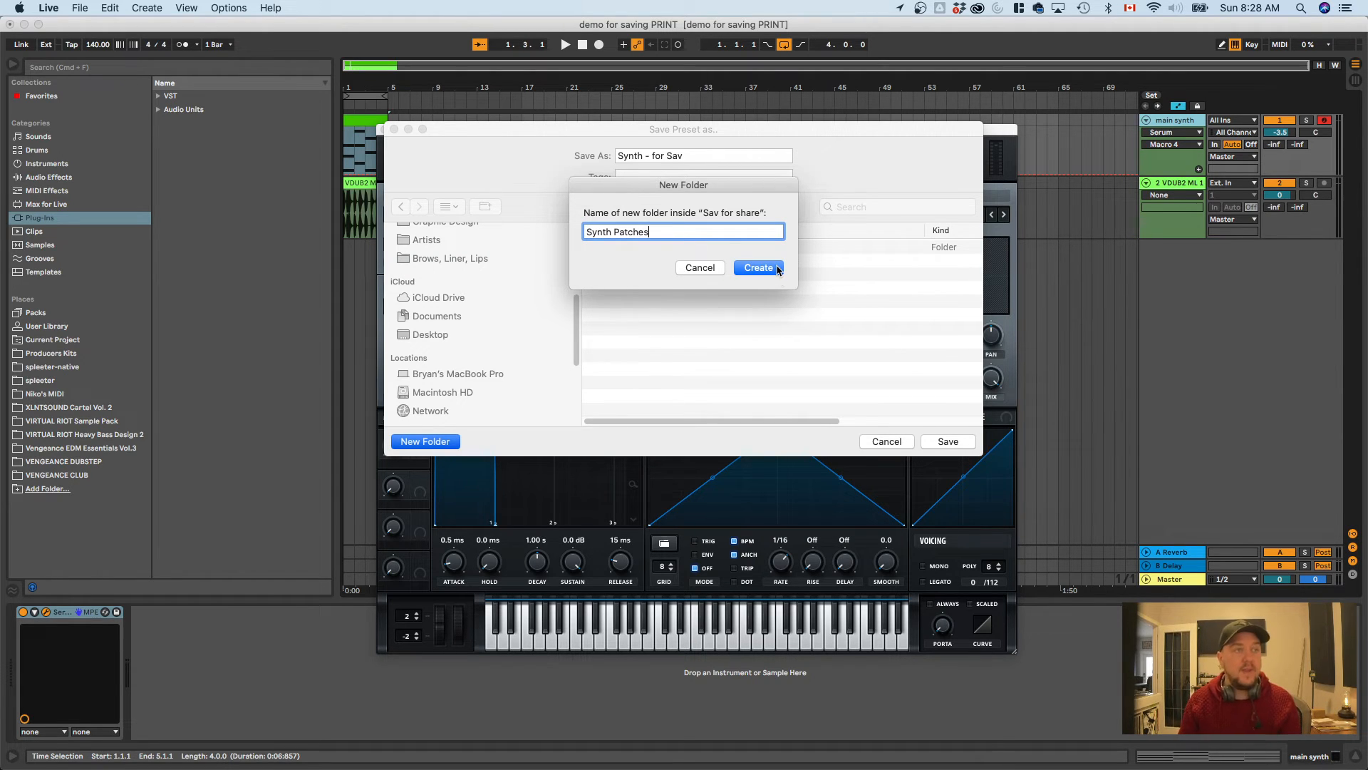
{"action": "left_click", "coordinate": [777, 269]}
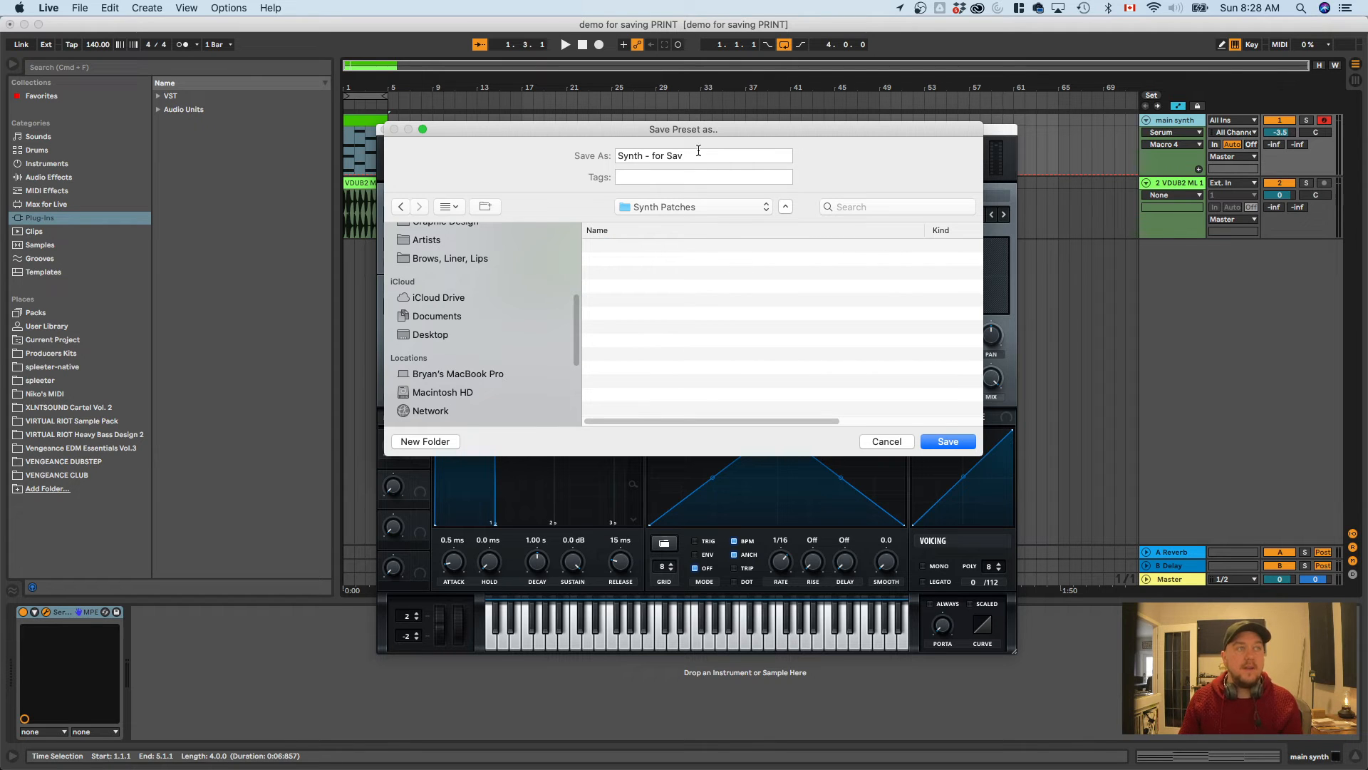
Save the Serum preset as "Serum - Main Synth" in the "Synth Patches" folder
{"action": "left_click_drag", "start_coordinate": [706, 155], "coordinate": [492, 155]}
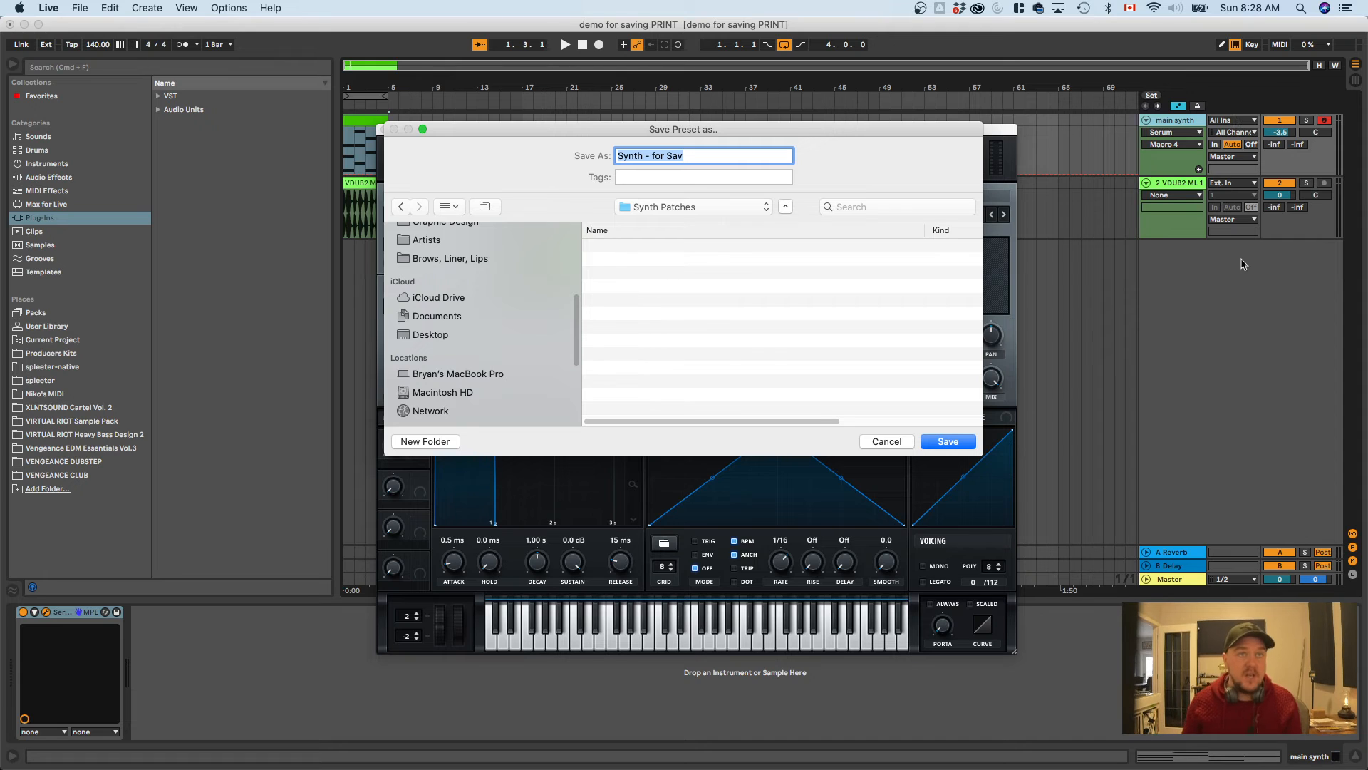
{"action": "type", "text": "Main Synth"}
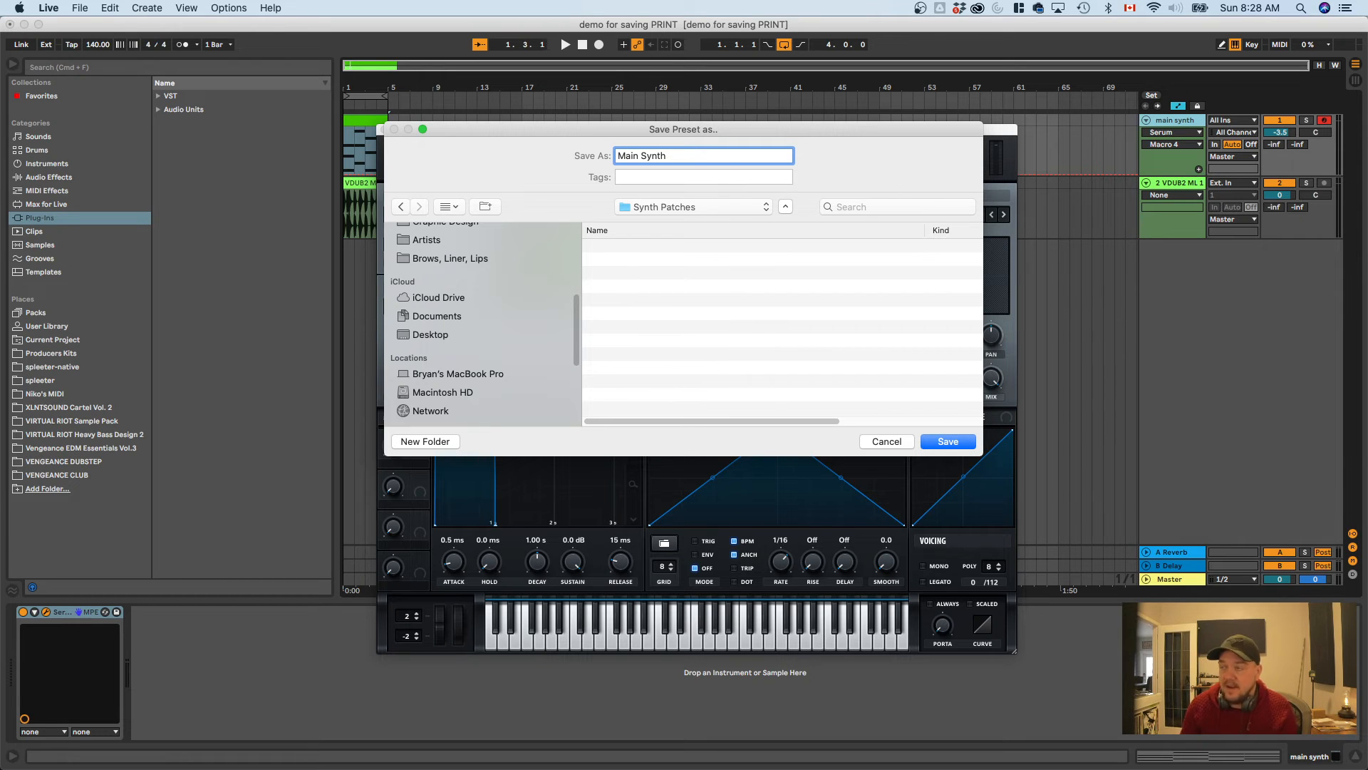
{"action": "left_click", "coordinate": [618, 157]}
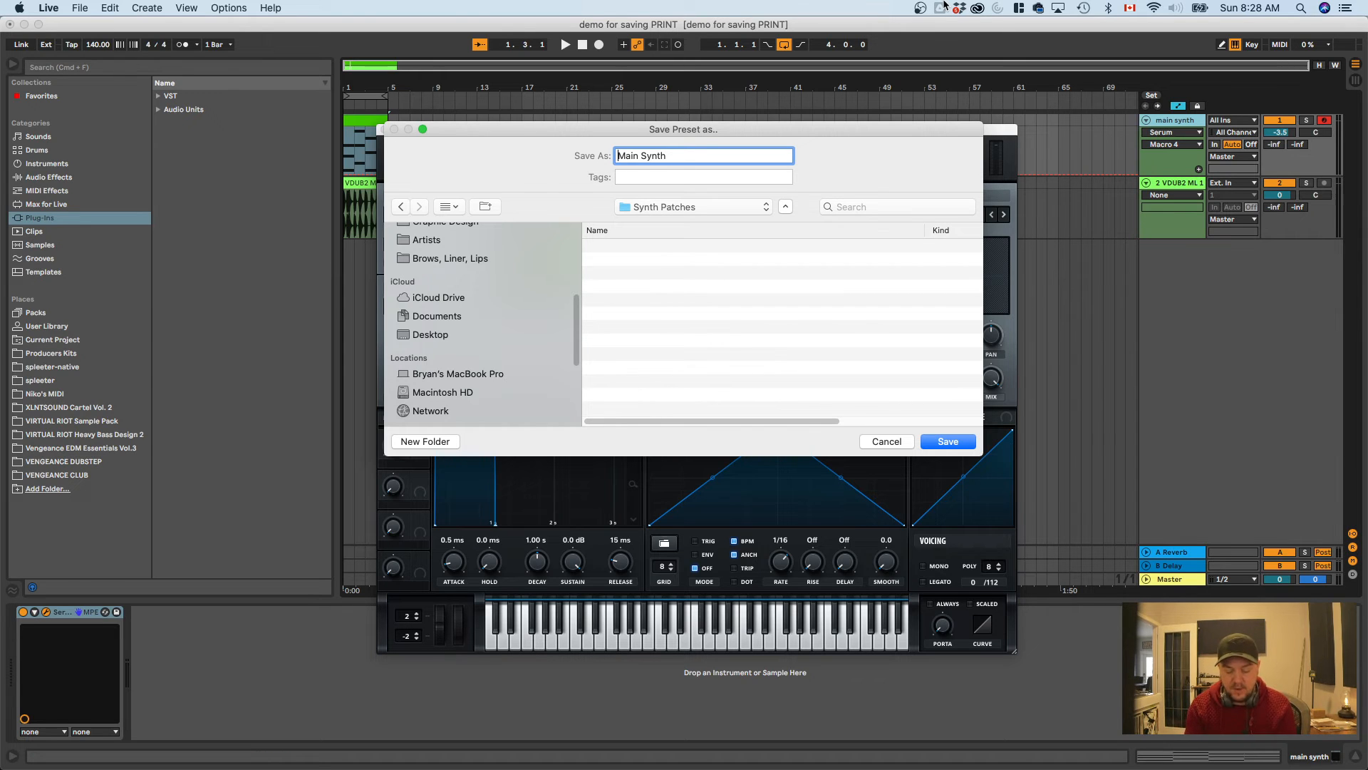
{"action": "type", "text": "Serum -"}
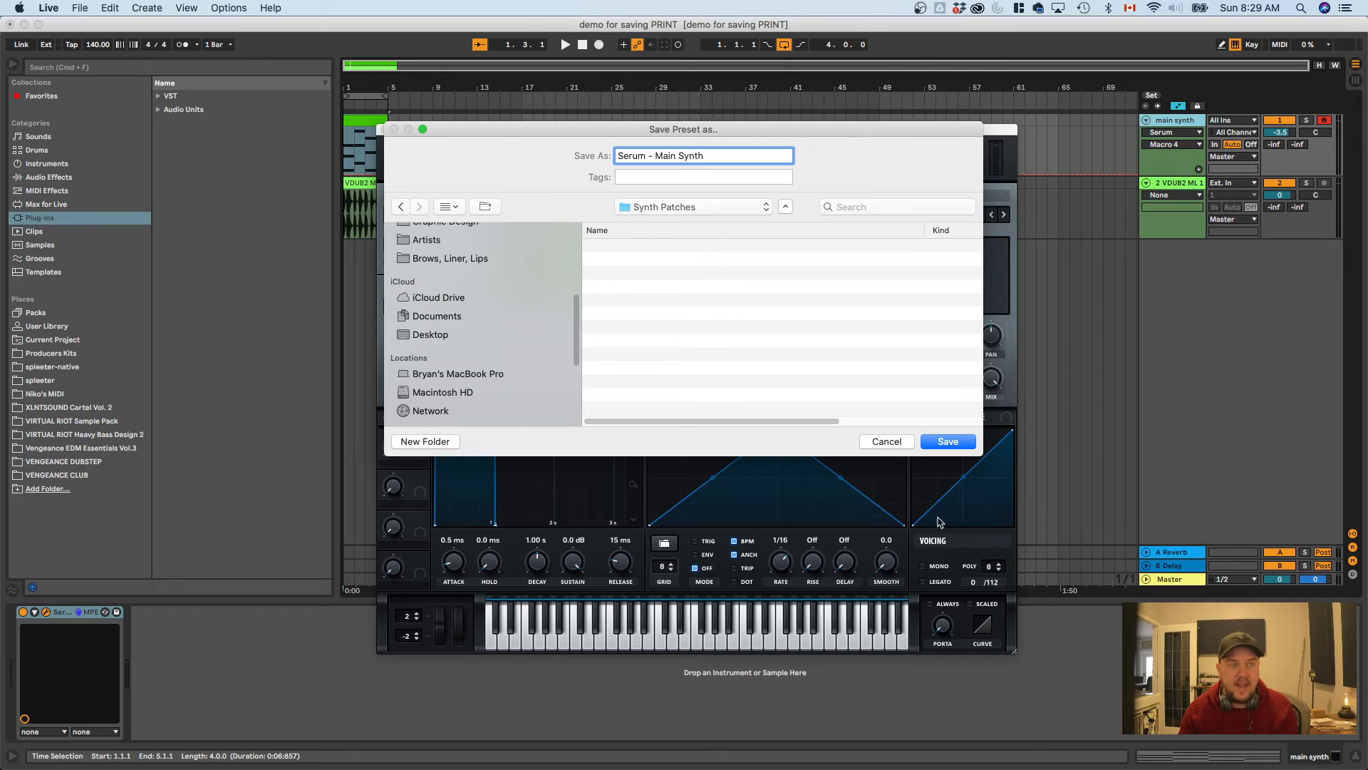
{"action": "left_click", "coordinate": [947, 441]}
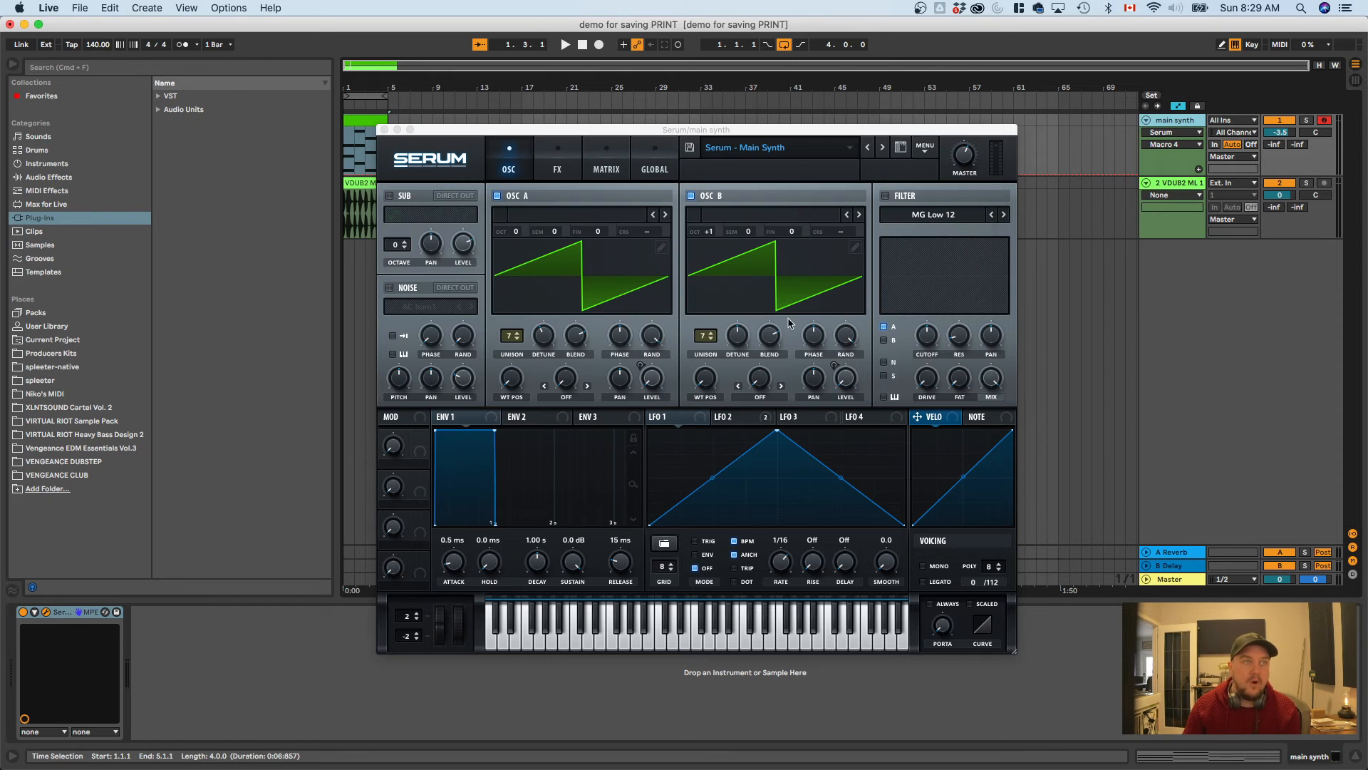
Close Serum, rename its track as "srm - main synth", and widen the track headers to fit the full name
{"action": "left_click", "coordinate": [383, 129]}
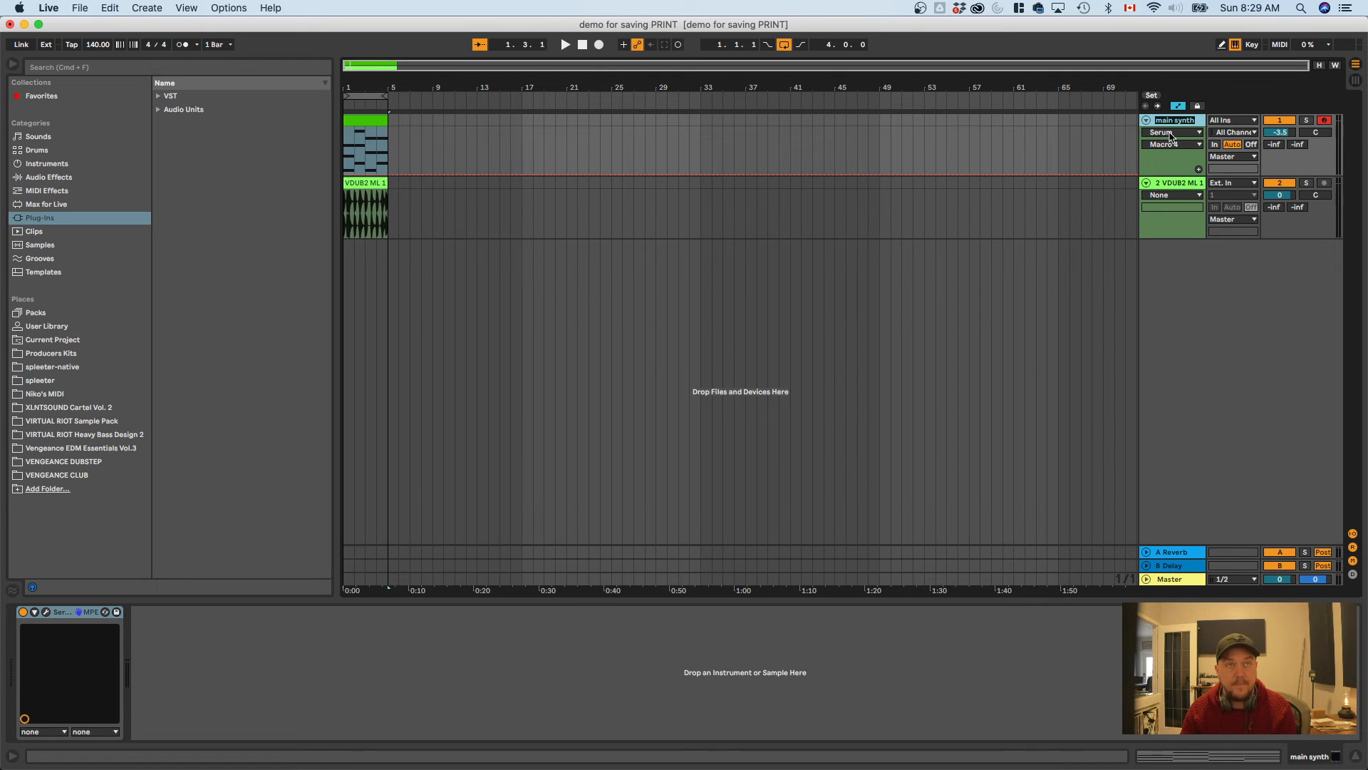
{"action": "type", "text": "srm -"}
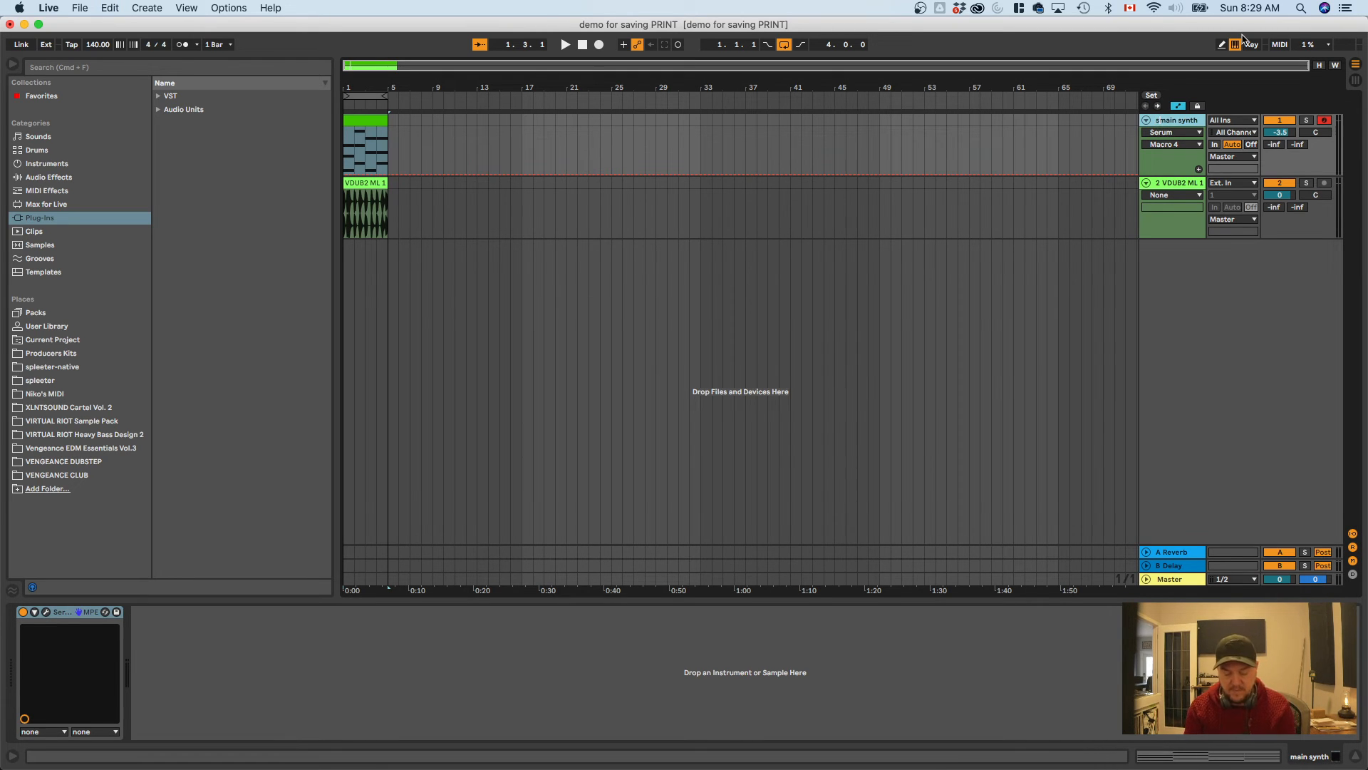
{"action": "key", "text": "Return"}
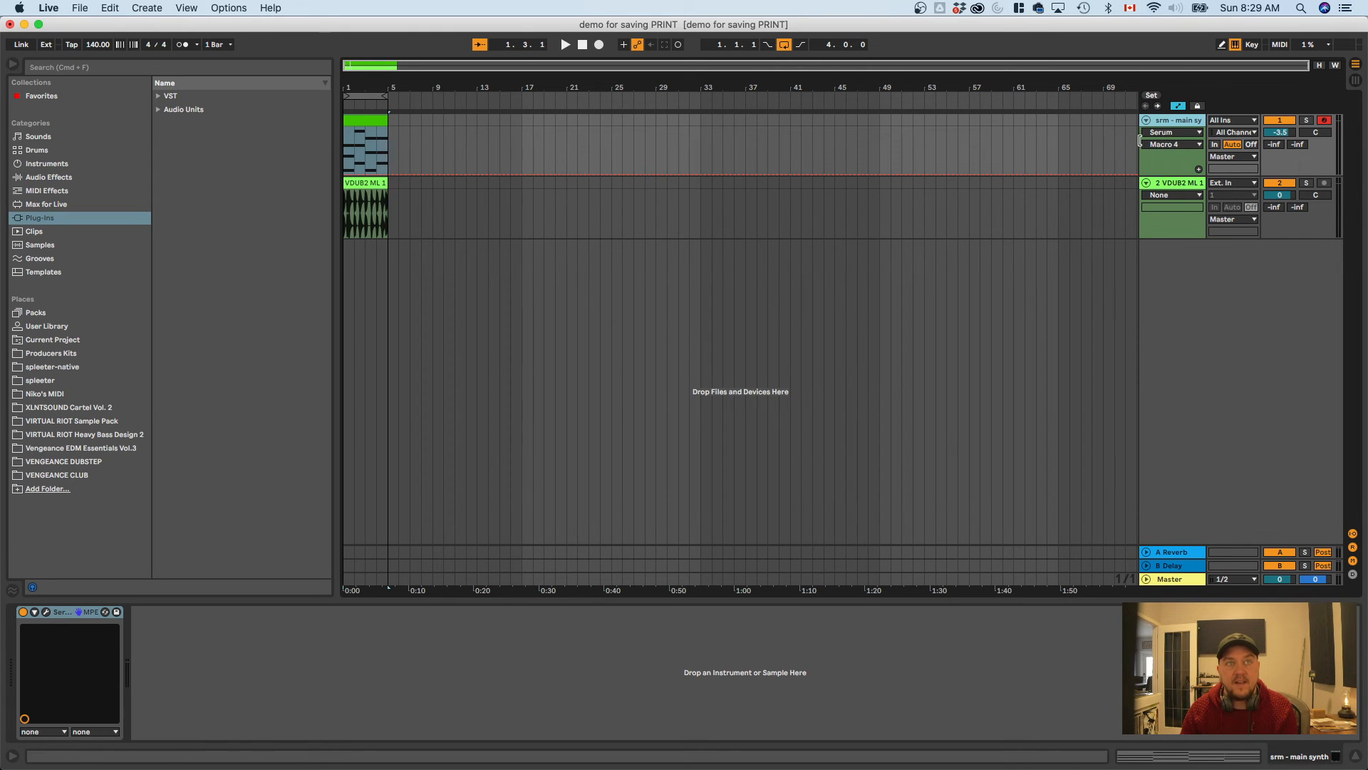
{"action": "left_click_drag", "start_coordinate": [1142, 142], "coordinate": [1092, 142]}
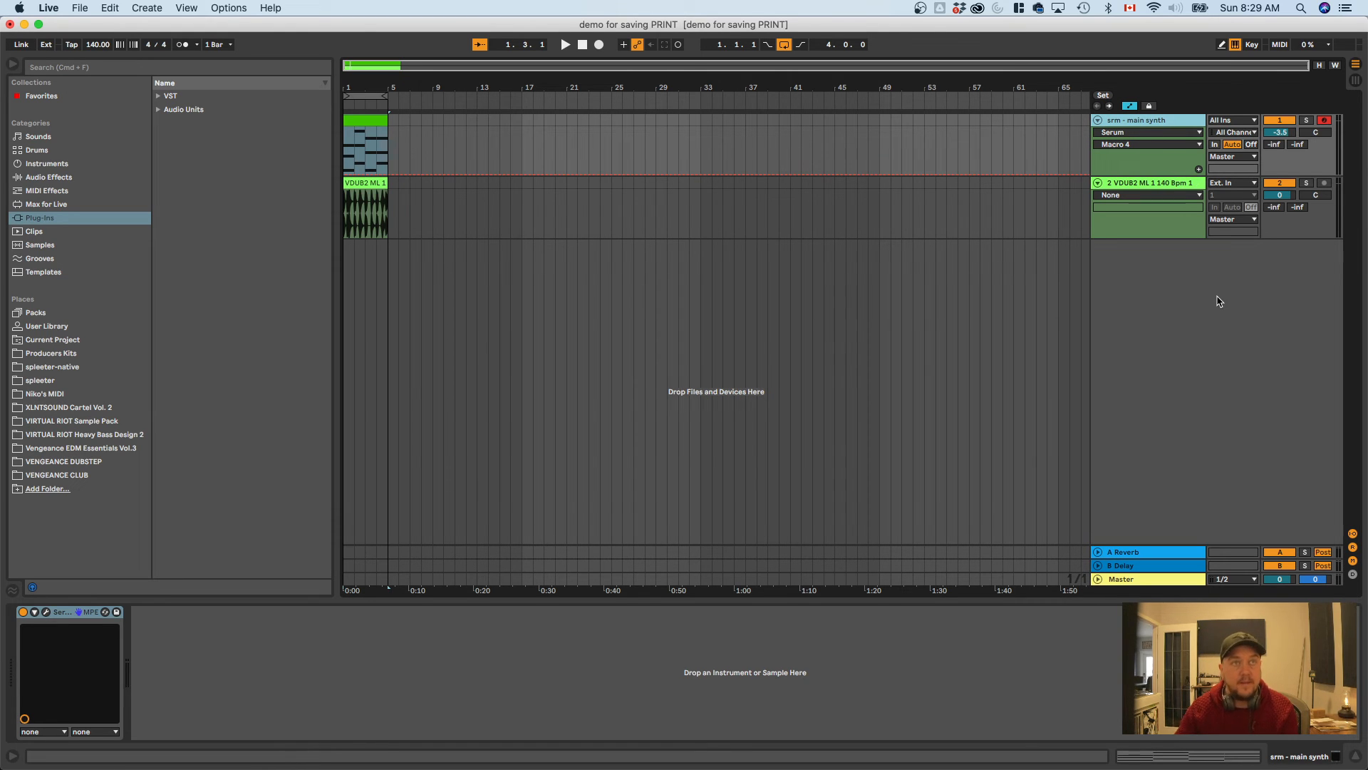
Quit Live, saving the changes to the set, and examine the Samples and Backup folders in the project folder
{"action": "key", "text": "super+q"}
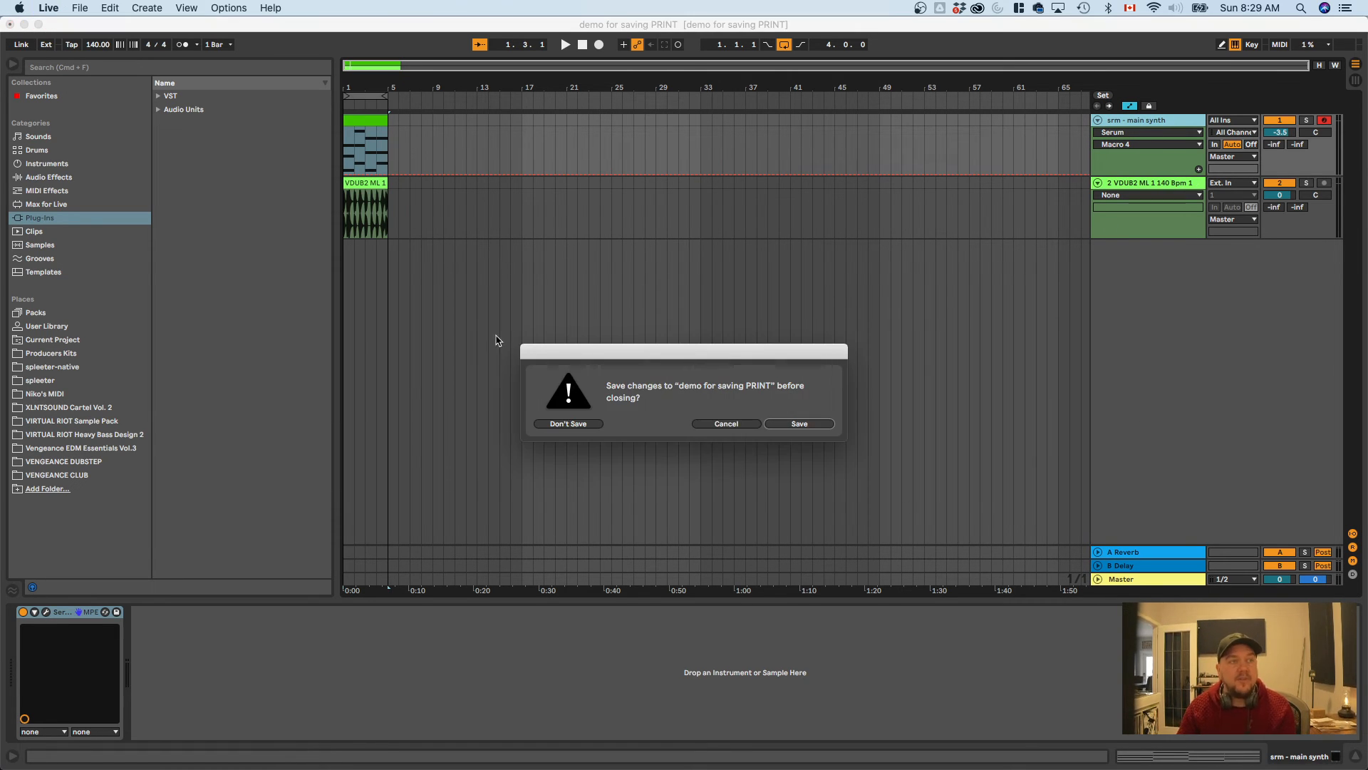
{"action": "left_click", "coordinate": [800, 423]}
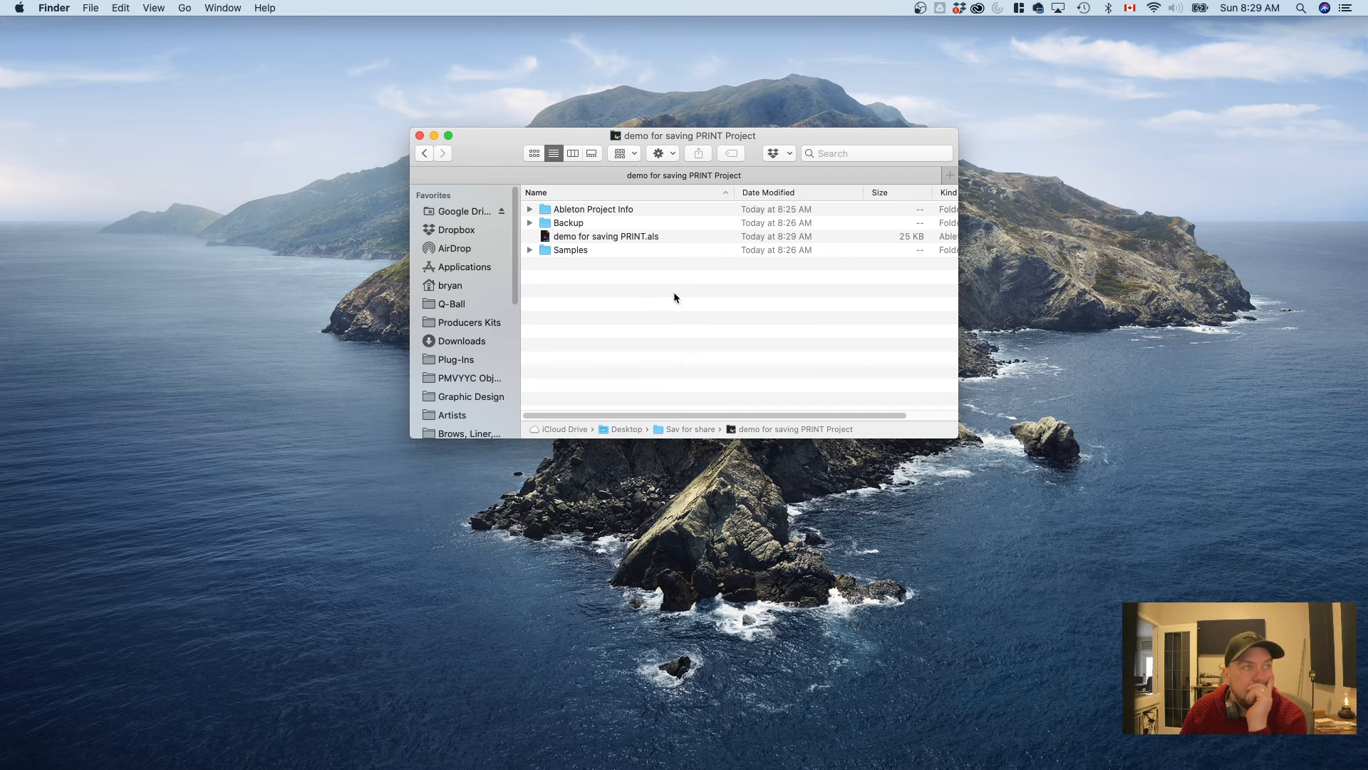
{"action": "left_click", "coordinate": [529, 249]}
{"action": "left_click", "coordinate": [529, 249]}
{"action": "left_click", "coordinate": [529, 223]}
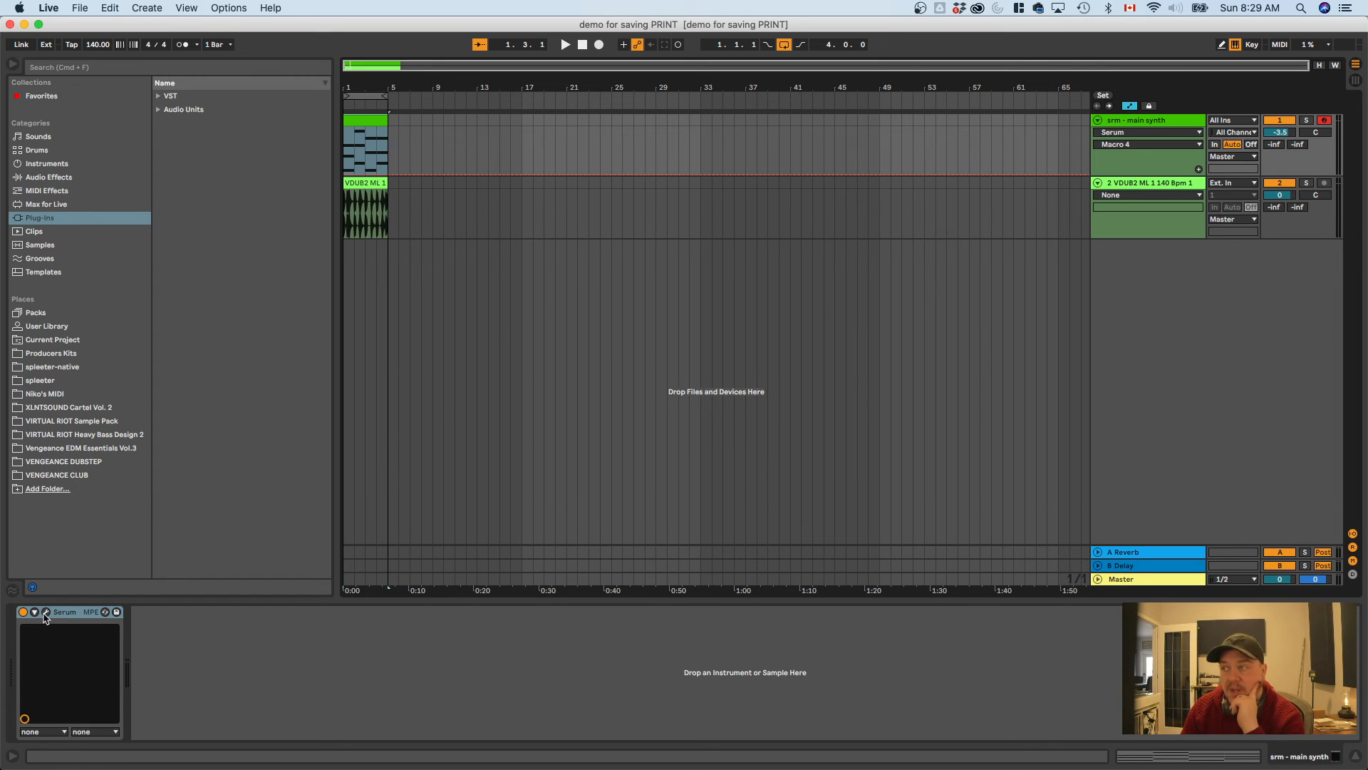
Open Serum on the "srm - main synth" track and browse its preset save dialog to "Synth Patches" inside "Sav for share" on the desktop
{"action": "left_click", "coordinate": [45, 612]}
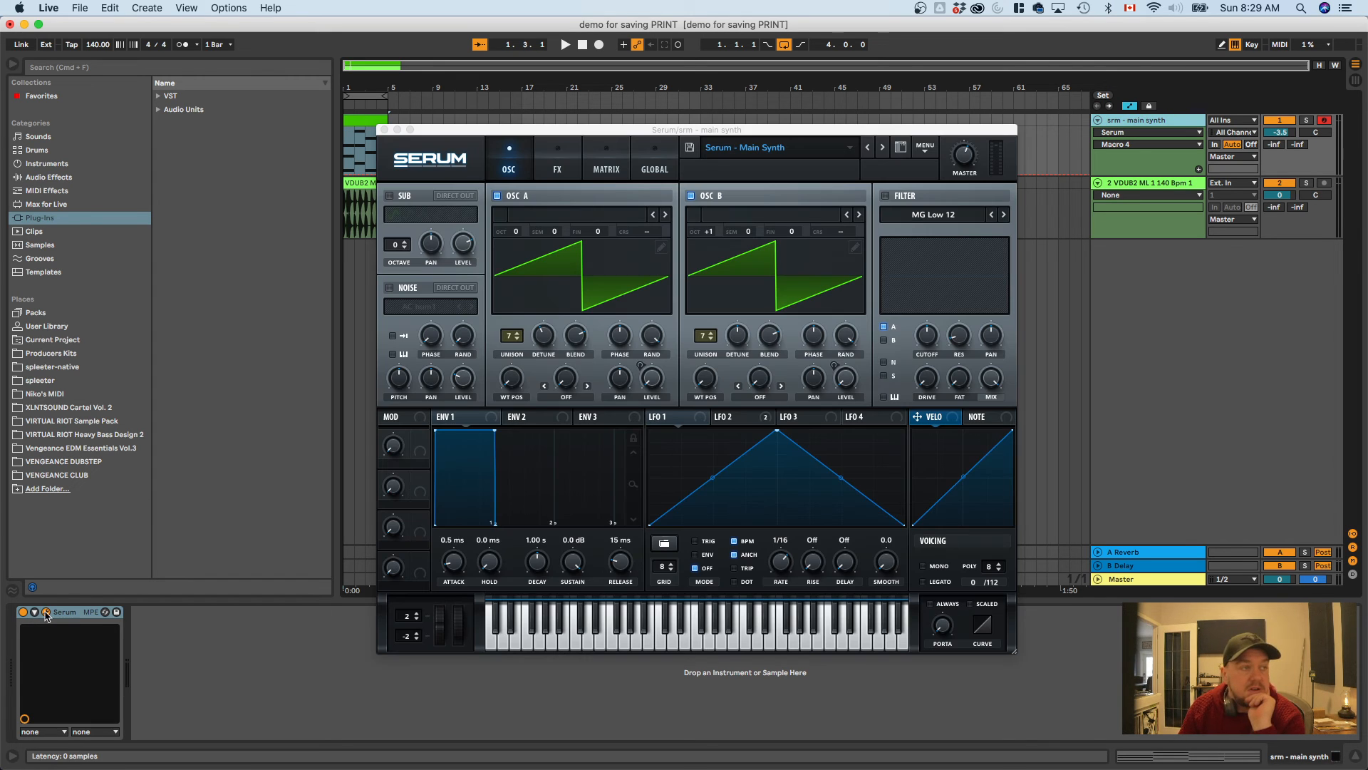
{"action": "left_click", "coordinate": [689, 151]}
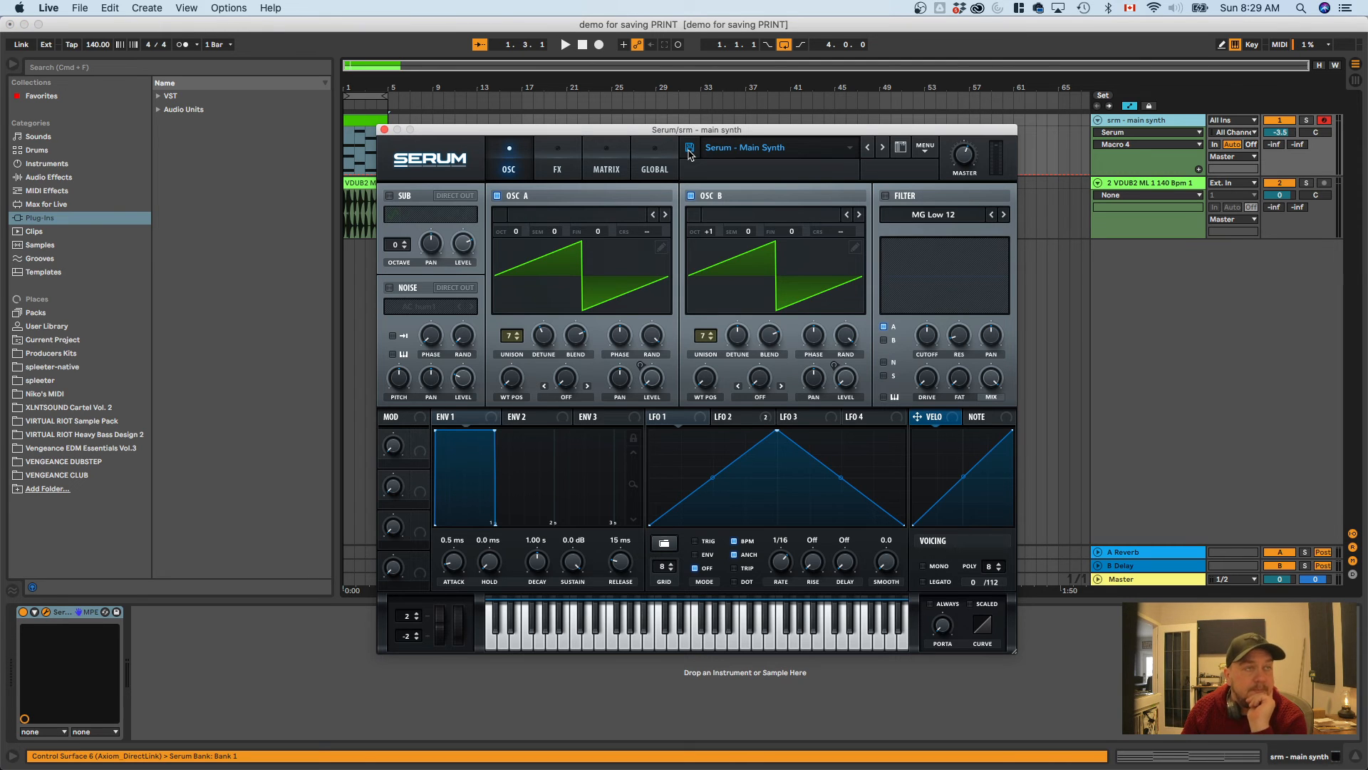
{"action": "left_click", "coordinate": [689, 151]}
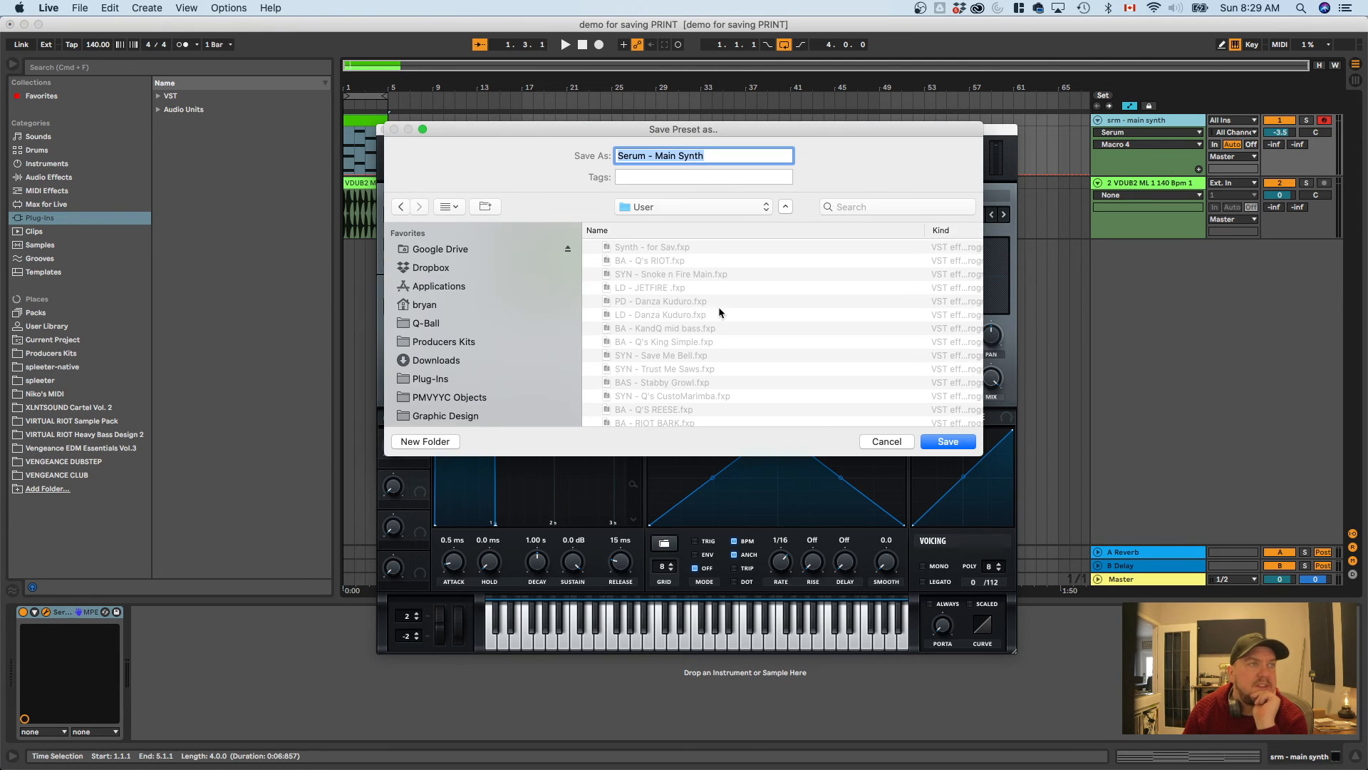
{"action": "scroll", "coordinate": [460, 345], "scroll_direction": "down", "scroll_amount": 5}
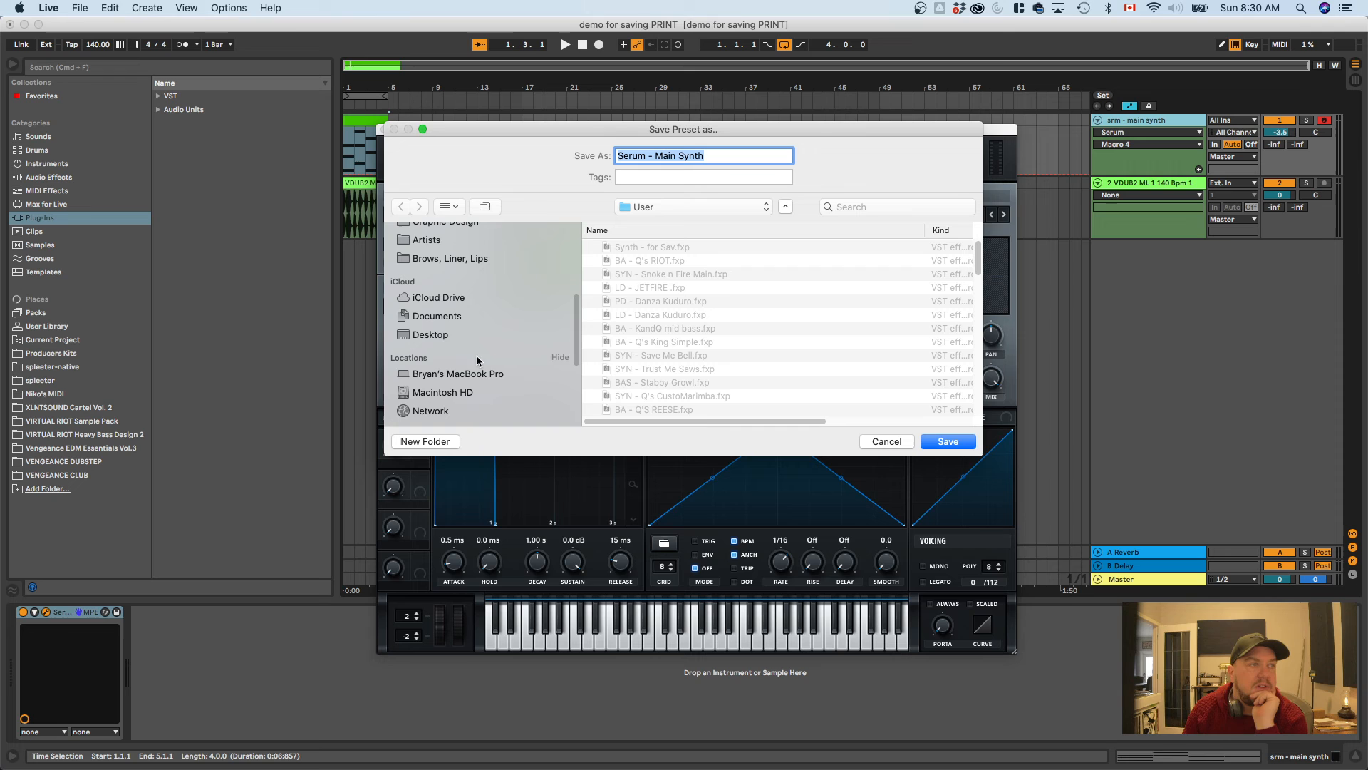
{"action": "left_click", "coordinate": [436, 335]}
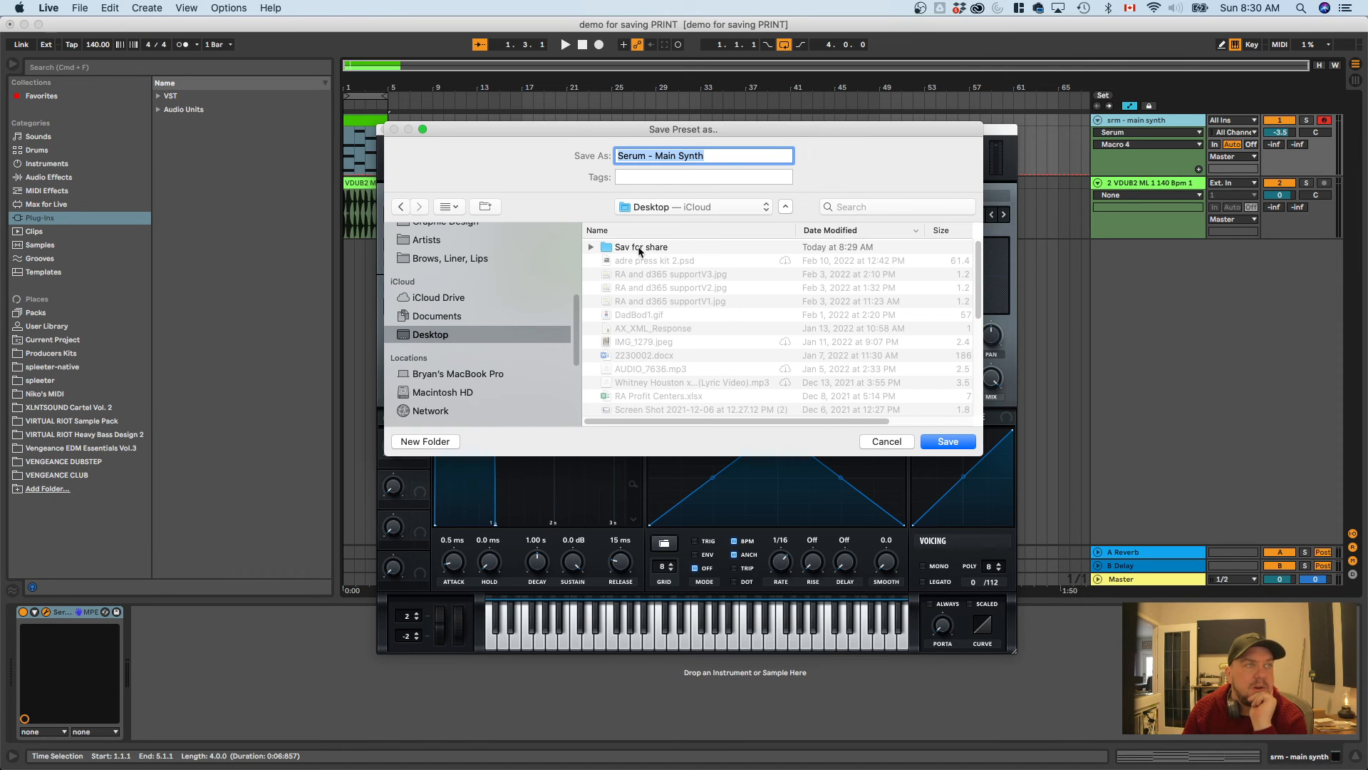
{"action": "left_click", "coordinate": [639, 250]}
{"action": "double_click", "coordinate": [639, 249]}
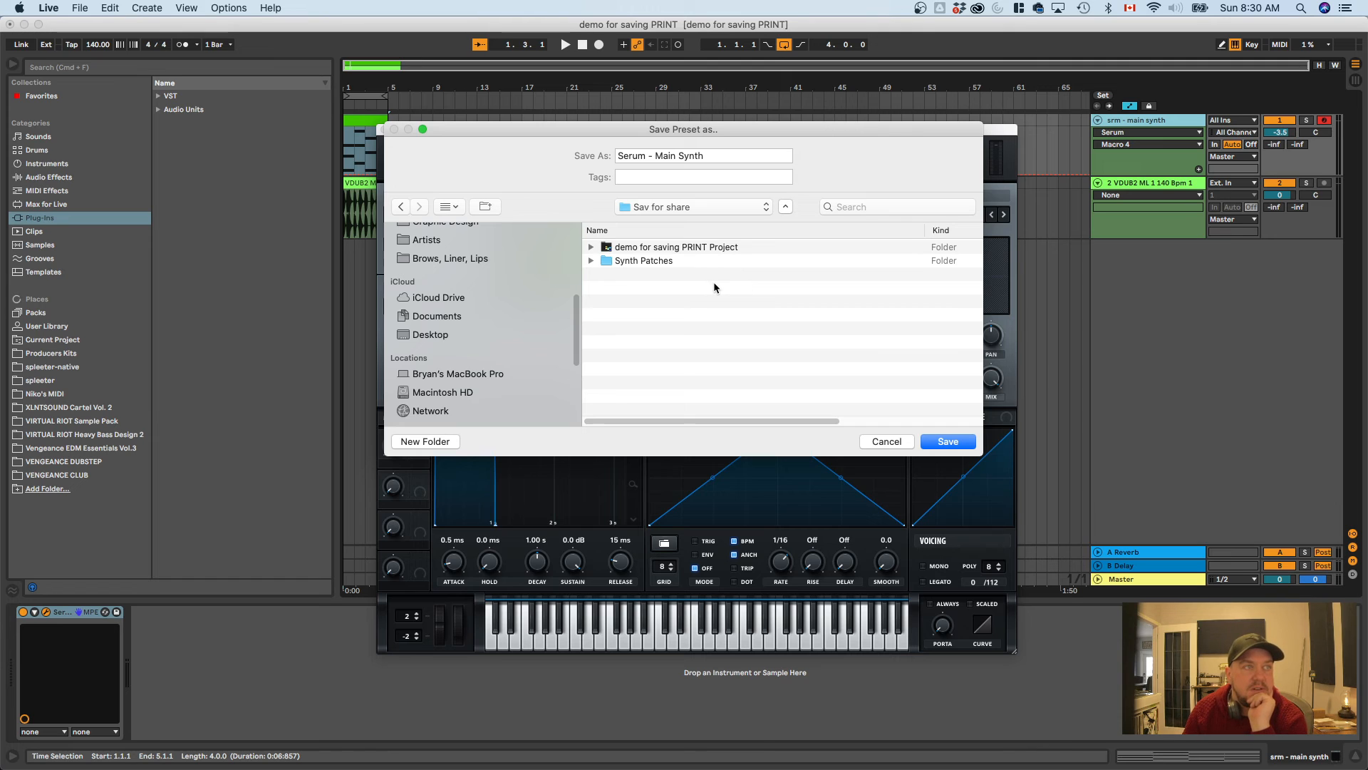
{"action": "left_click", "coordinate": [635, 259]}
{"action": "double_click", "coordinate": [636, 260]}
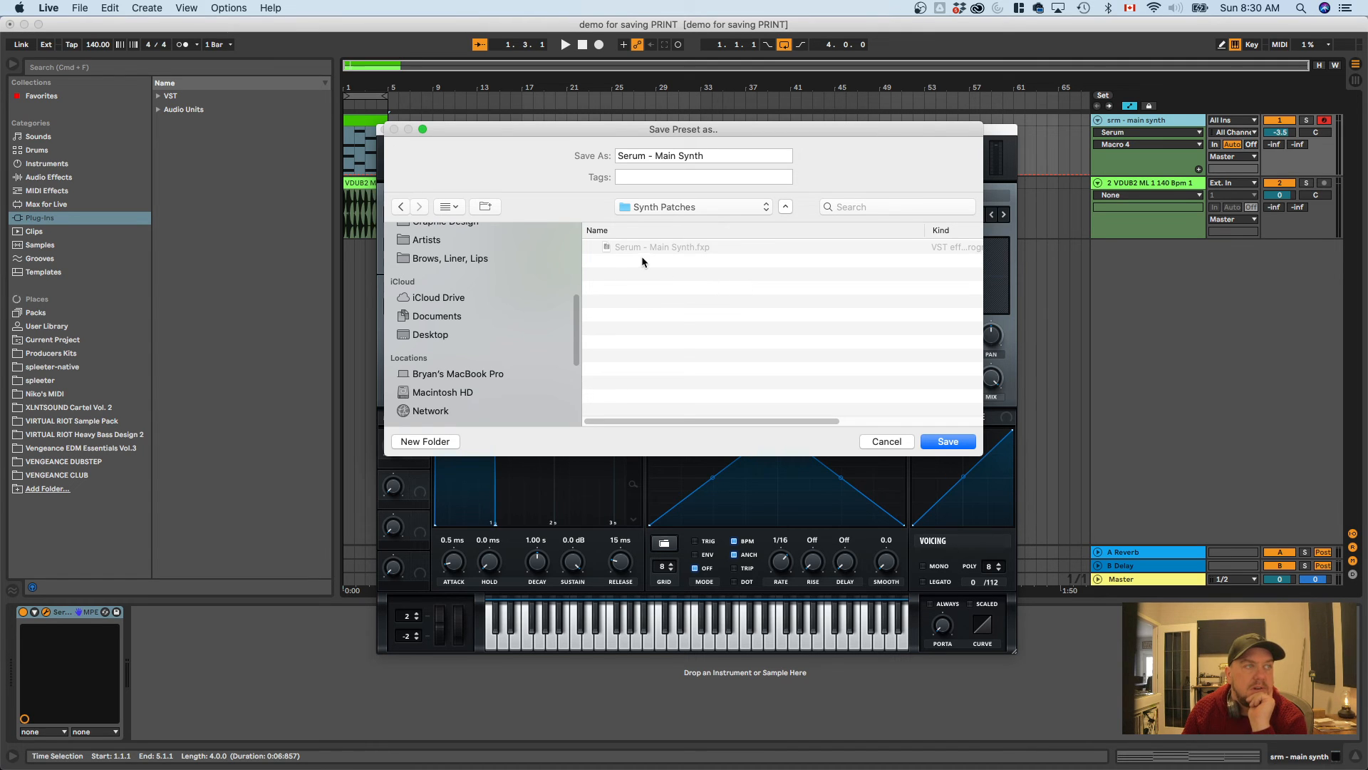
Browse the preset save dialog from Macintosh HD through Users to the home folder and sort its contents by name
{"action": "left_click", "coordinate": [466, 394]}
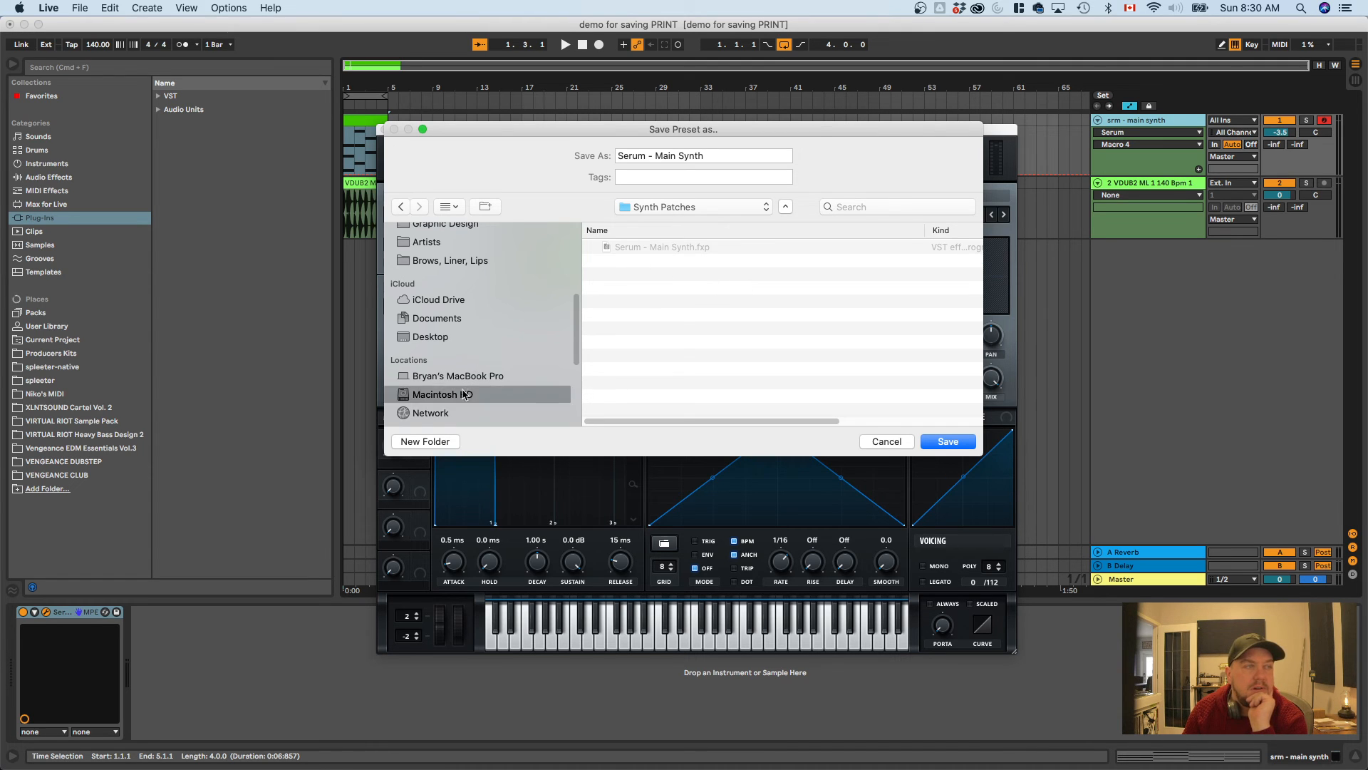
{"action": "double_click", "coordinate": [631, 275]}
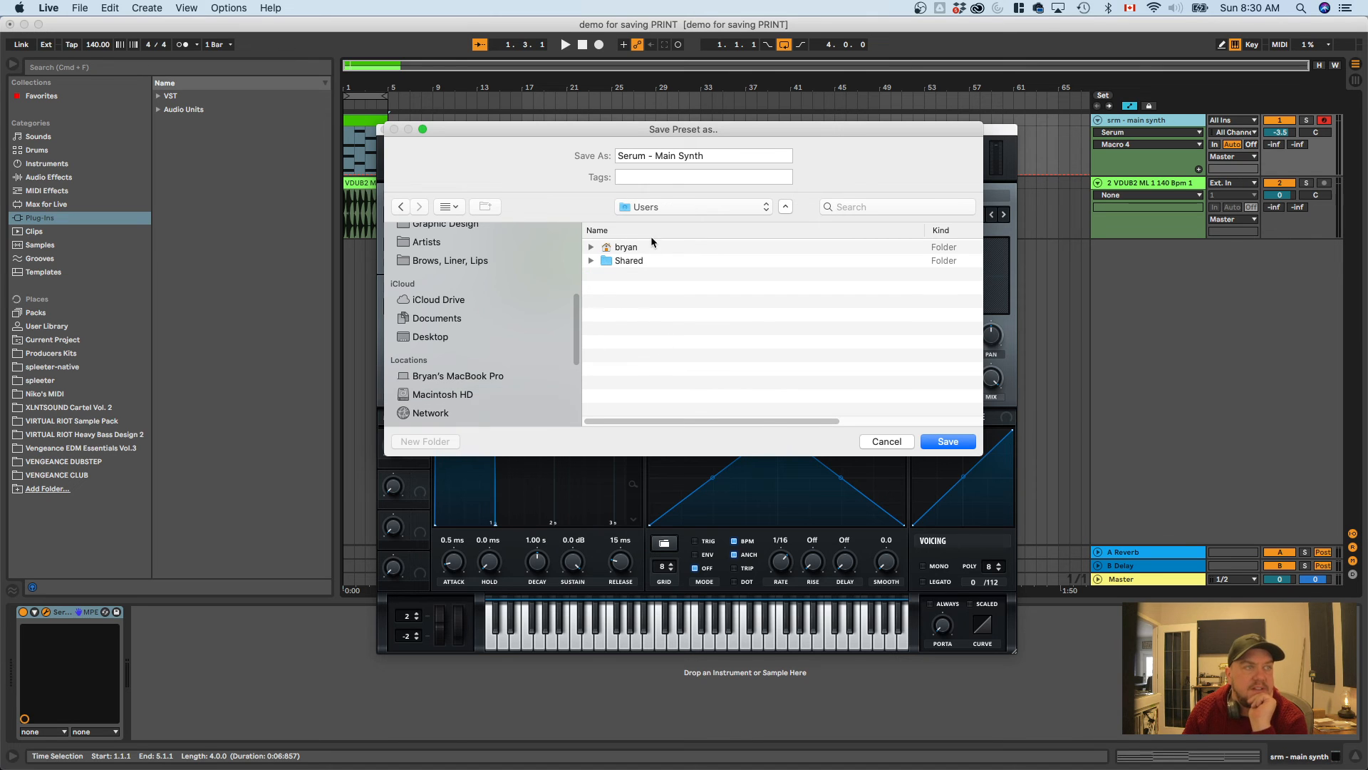
{"action": "double_click", "coordinate": [628, 246]}
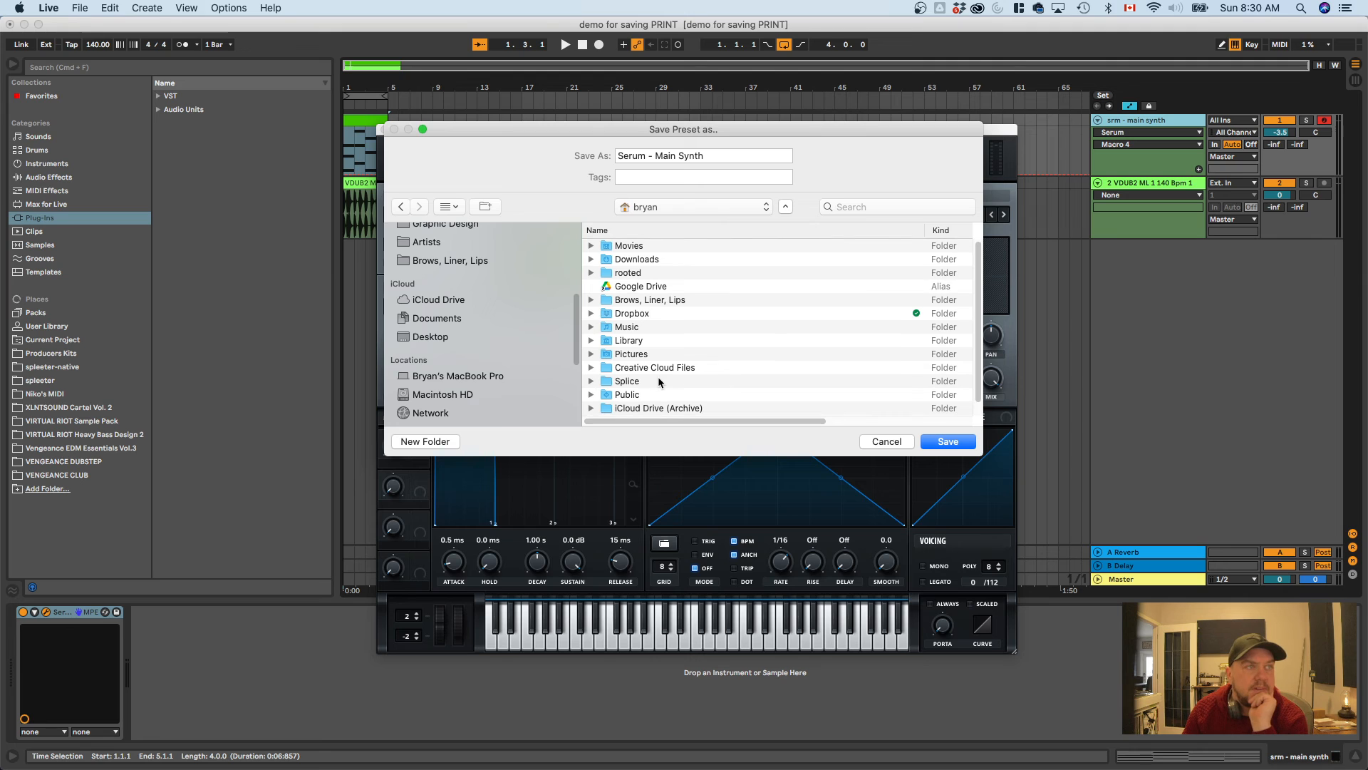
{"action": "scroll", "coordinate": [659, 378], "scroll_direction": "down", "scroll_amount": 1}
{"action": "scroll", "coordinate": [660, 394], "scroll_direction": "up", "scroll_amount": 1}
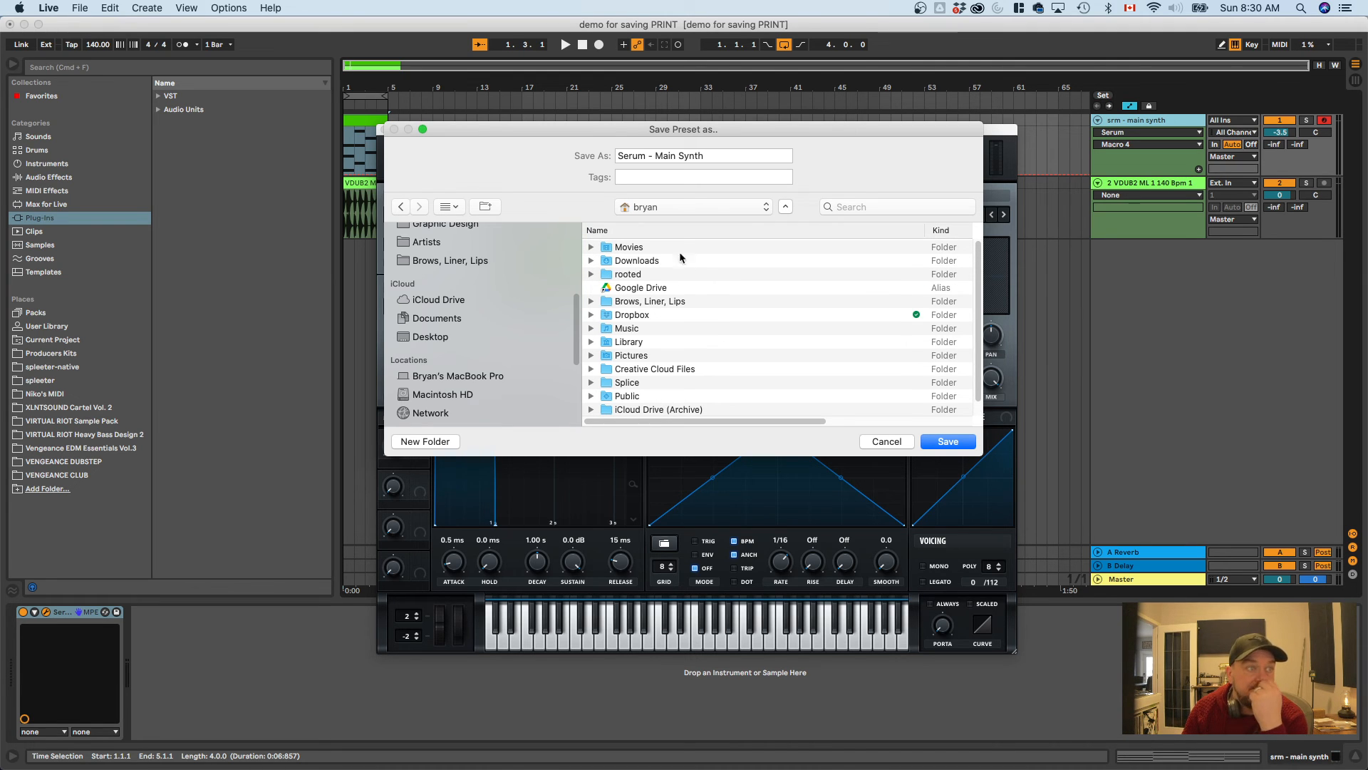
{"action": "left_click", "coordinate": [669, 228]}
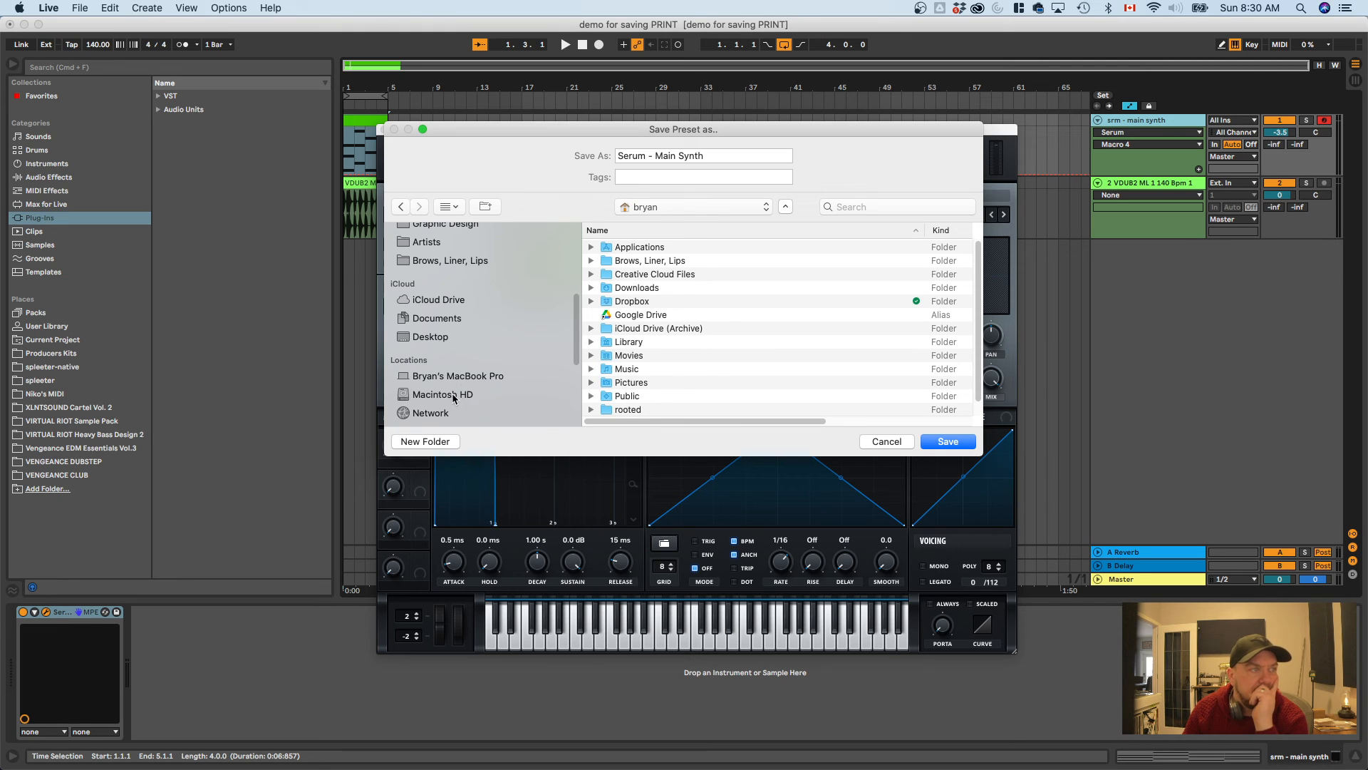
View "Sav for share" on the desktop in the save dialog, cancel the preset save, and close Serum
{"action": "left_click", "coordinate": [456, 339]}
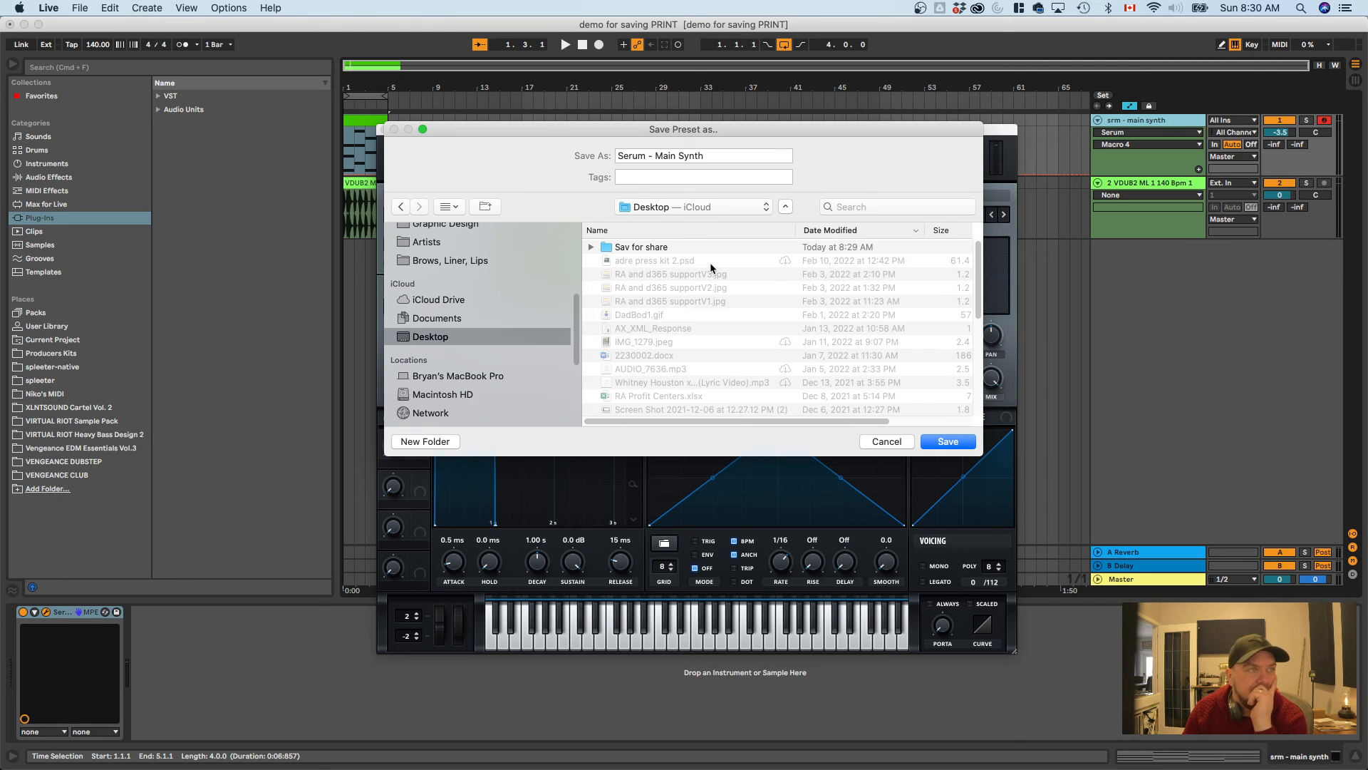
{"action": "double_click", "coordinate": [656, 253]}
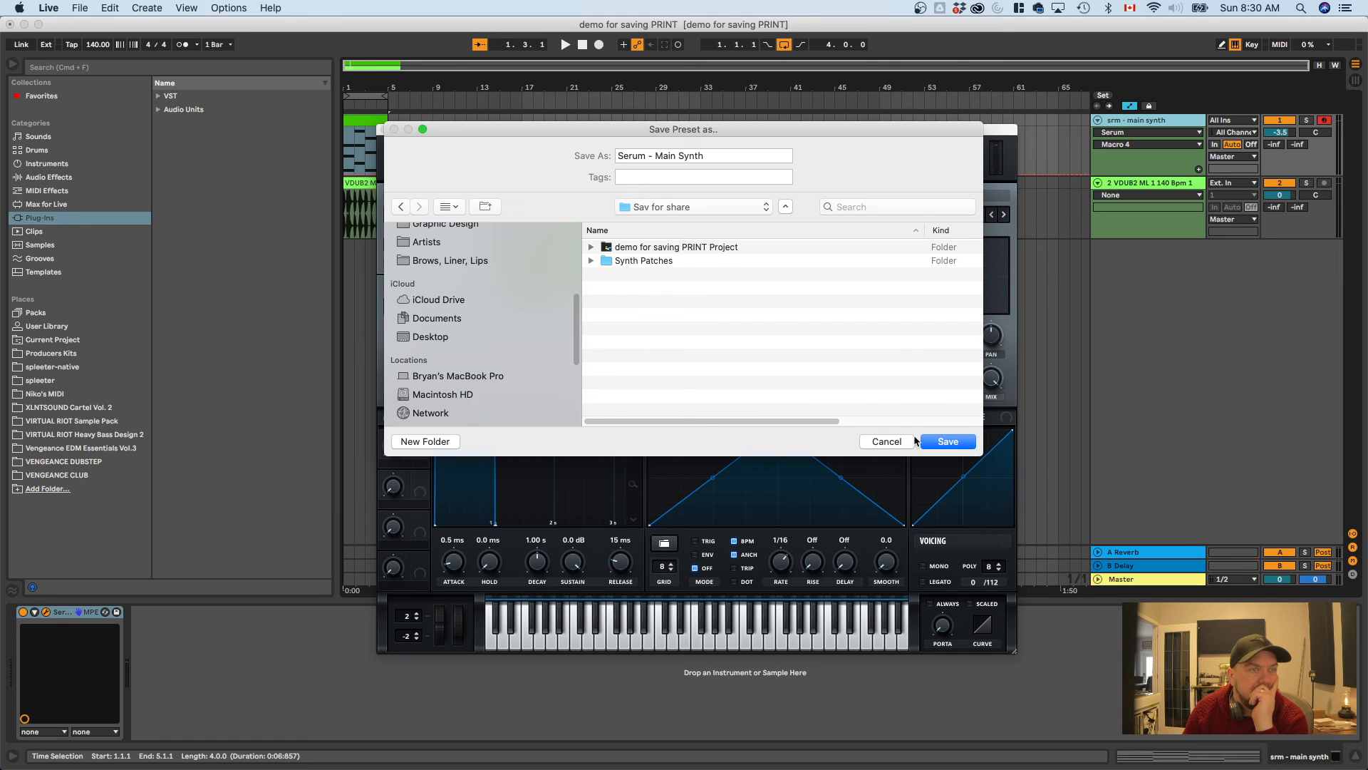
{"action": "left_click", "coordinate": [887, 442]}
{"action": "left_click", "coordinate": [384, 129]}
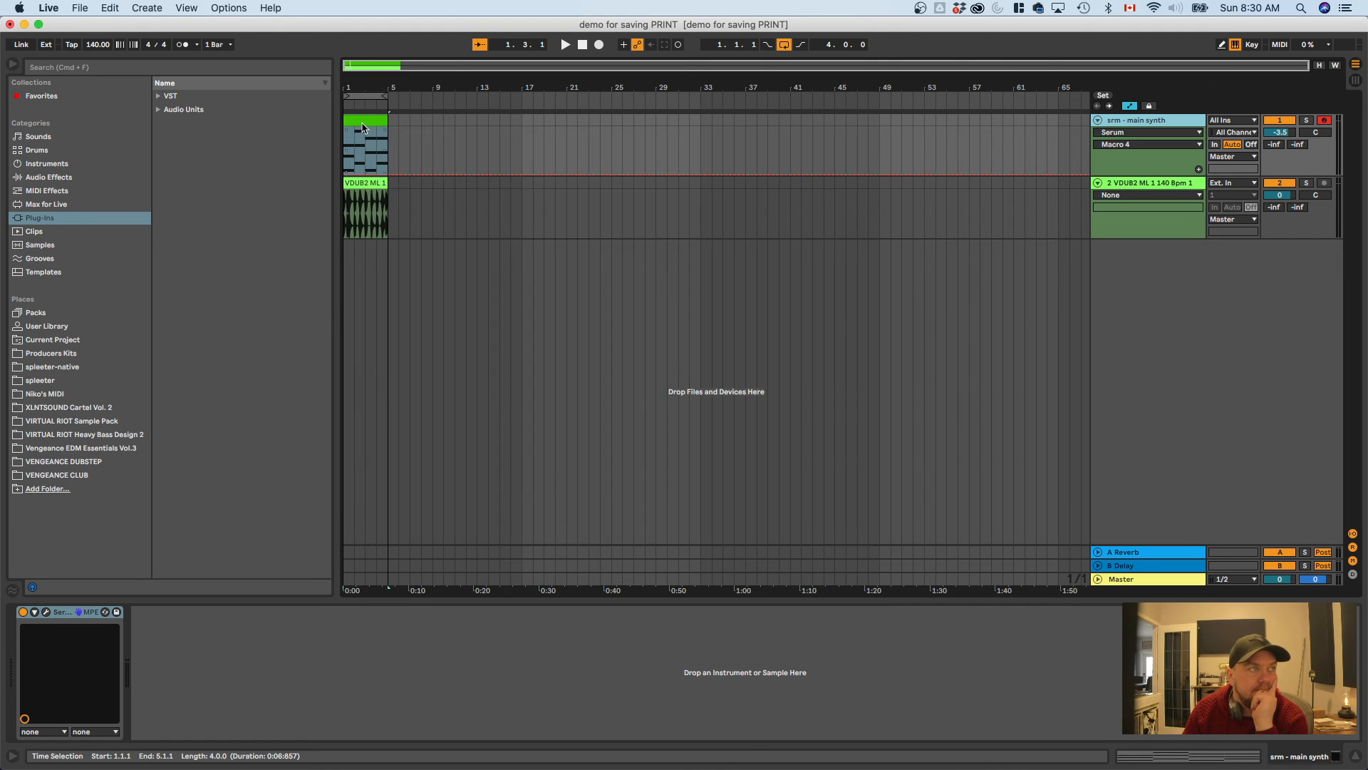
Minimize the Live set, switch to Finder, and examine the "Synth Patches" folder inside "Sav for share"
{"action": "left_click", "coordinate": [25, 24]}
{"action": "left_click", "coordinate": [665, 360]}
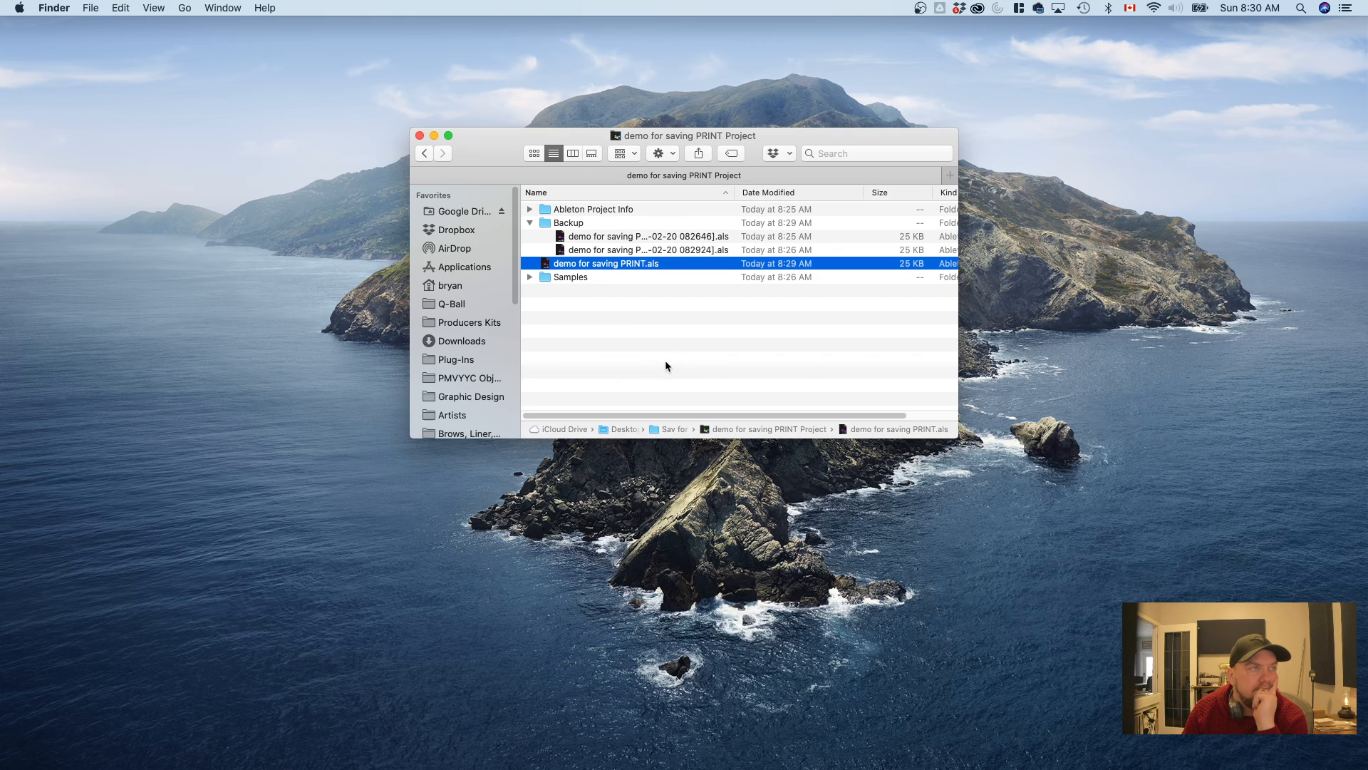
{"action": "right_click", "coordinate": [656, 360]}
{"action": "key", "text": "Escape"}
{"action": "left_click", "coordinate": [424, 153]}
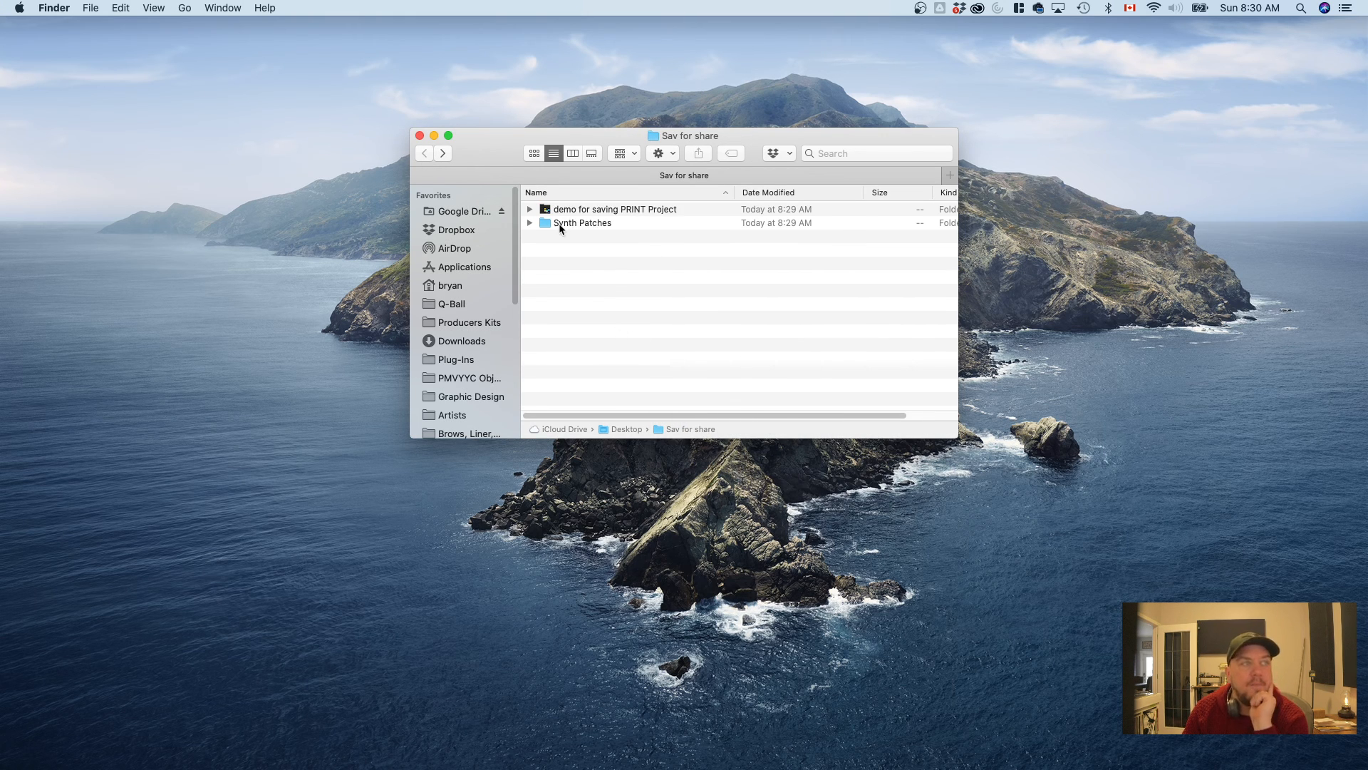
{"action": "double_click", "coordinate": [547, 224]}
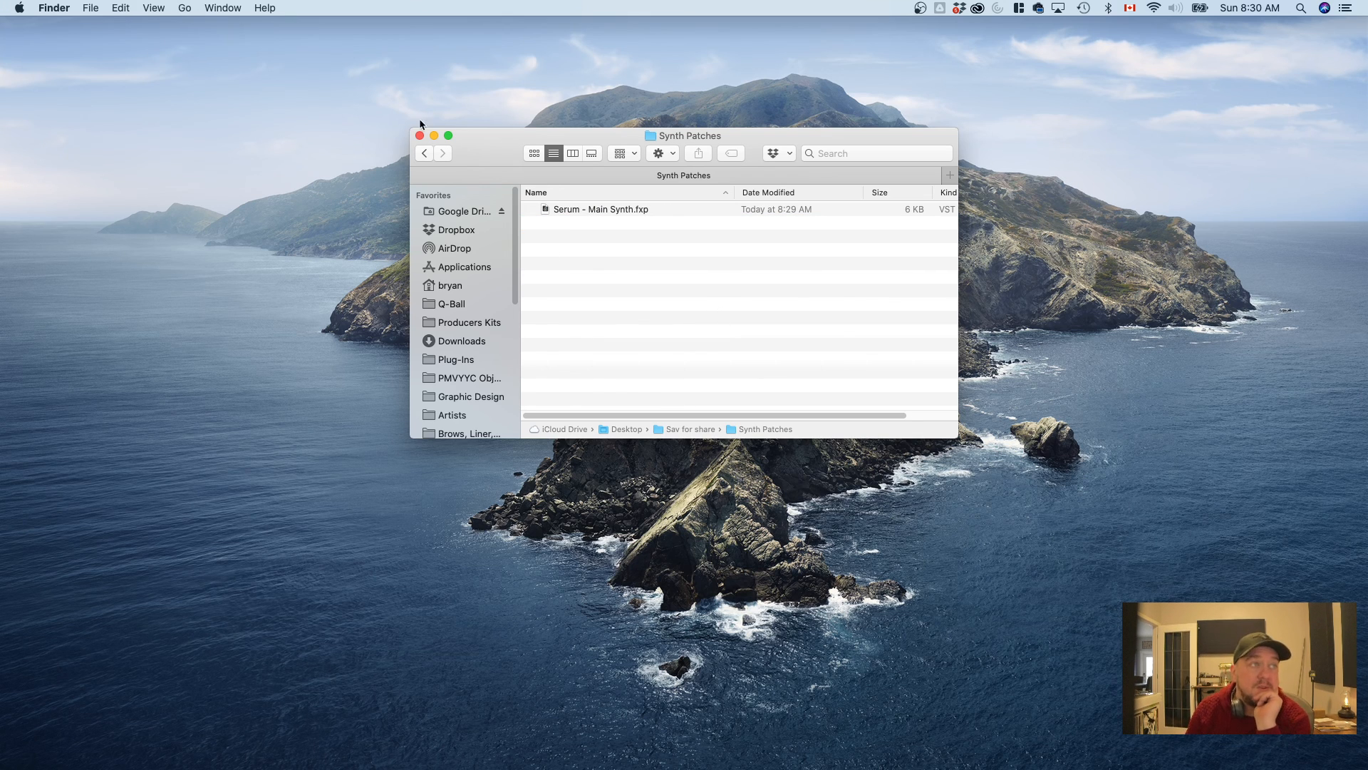
{"action": "left_click", "coordinate": [423, 153]}
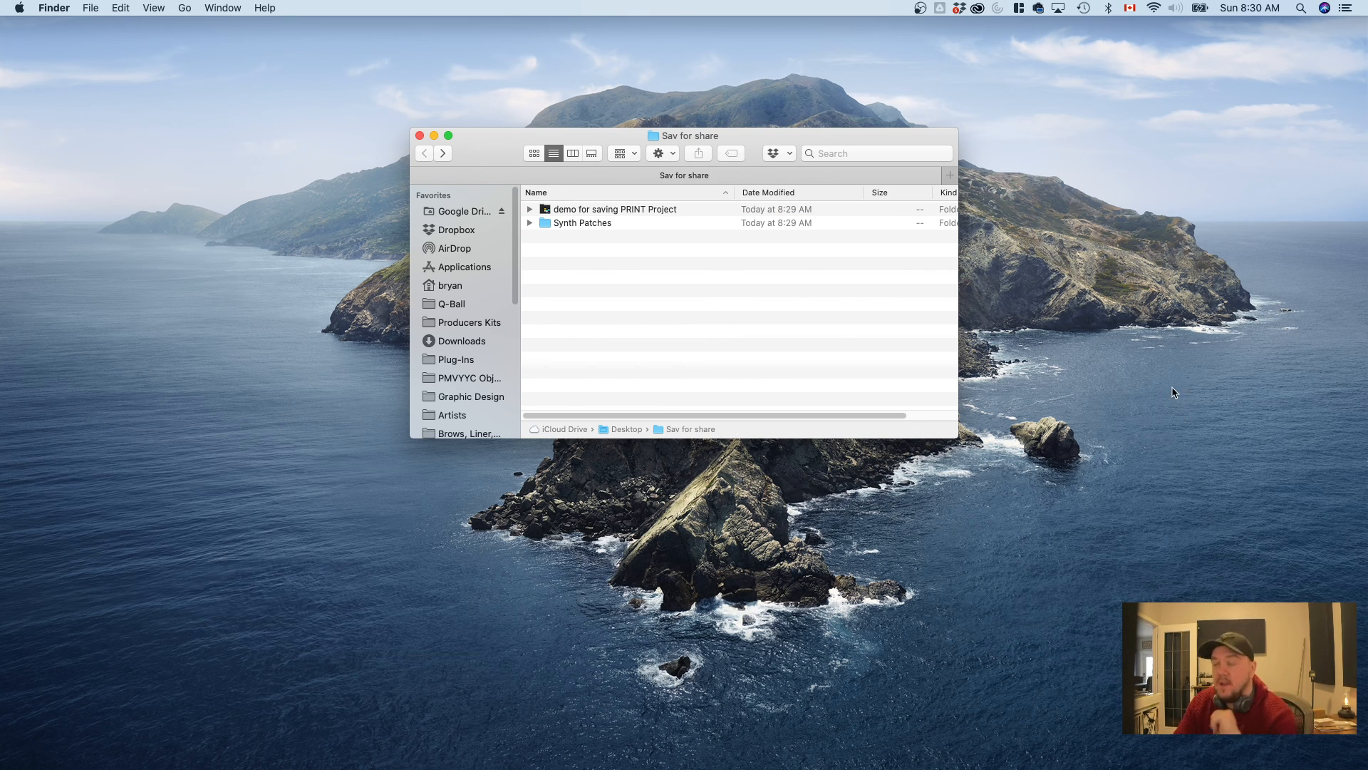
Close the Finder window, reopen "Sav for share" from the desktop to review its contents, close it, and select the folder
{"action": "left_click", "coordinate": [420, 136]}
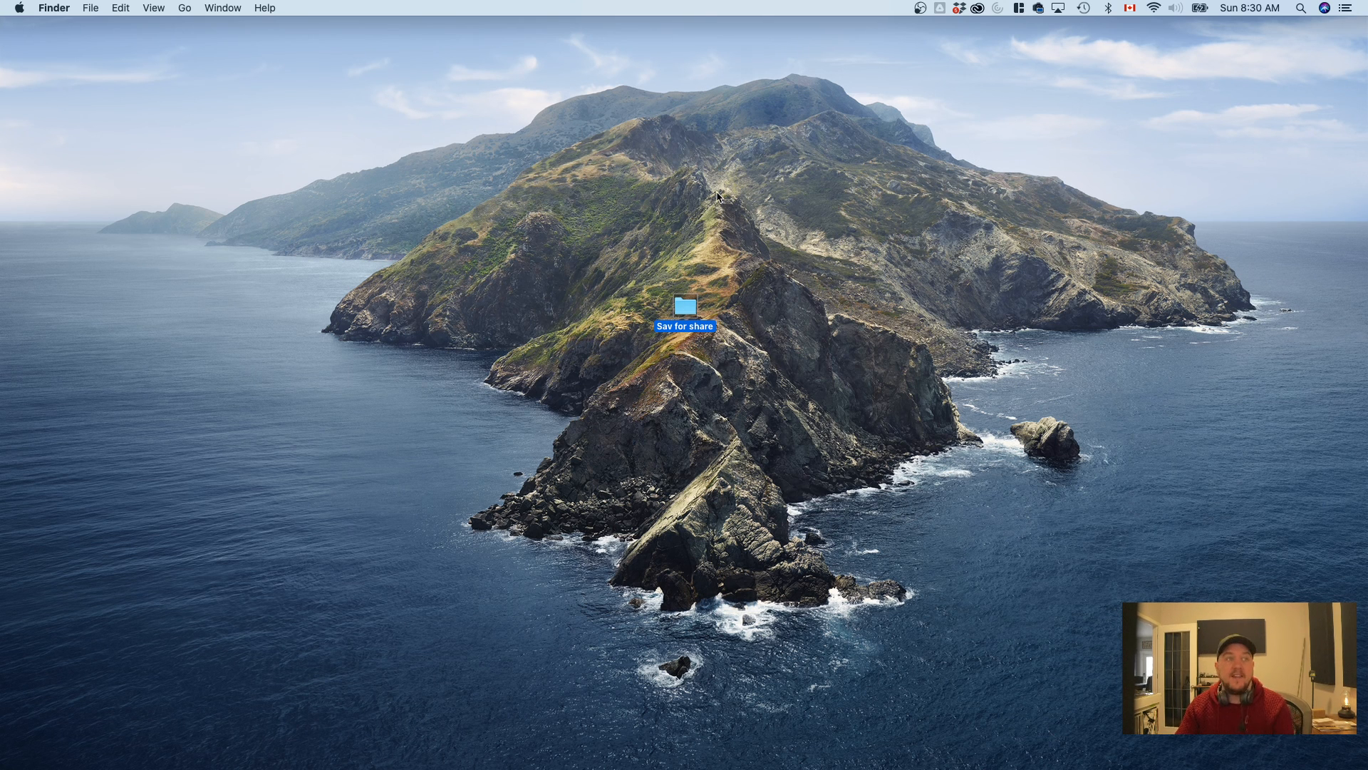
{"action": "left_click", "coordinate": [750, 323]}
{"action": "double_click", "coordinate": [684, 308]}
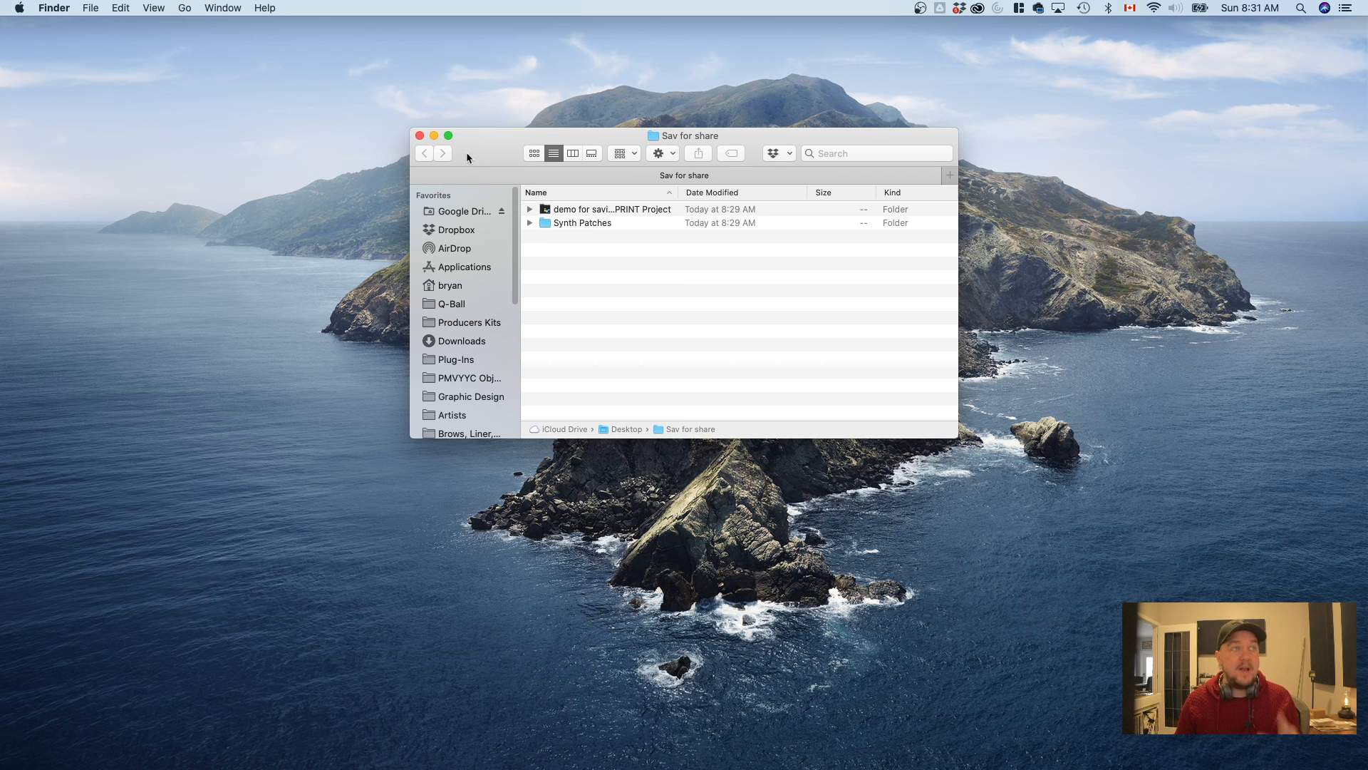
{"action": "left_click", "coordinate": [419, 136]}
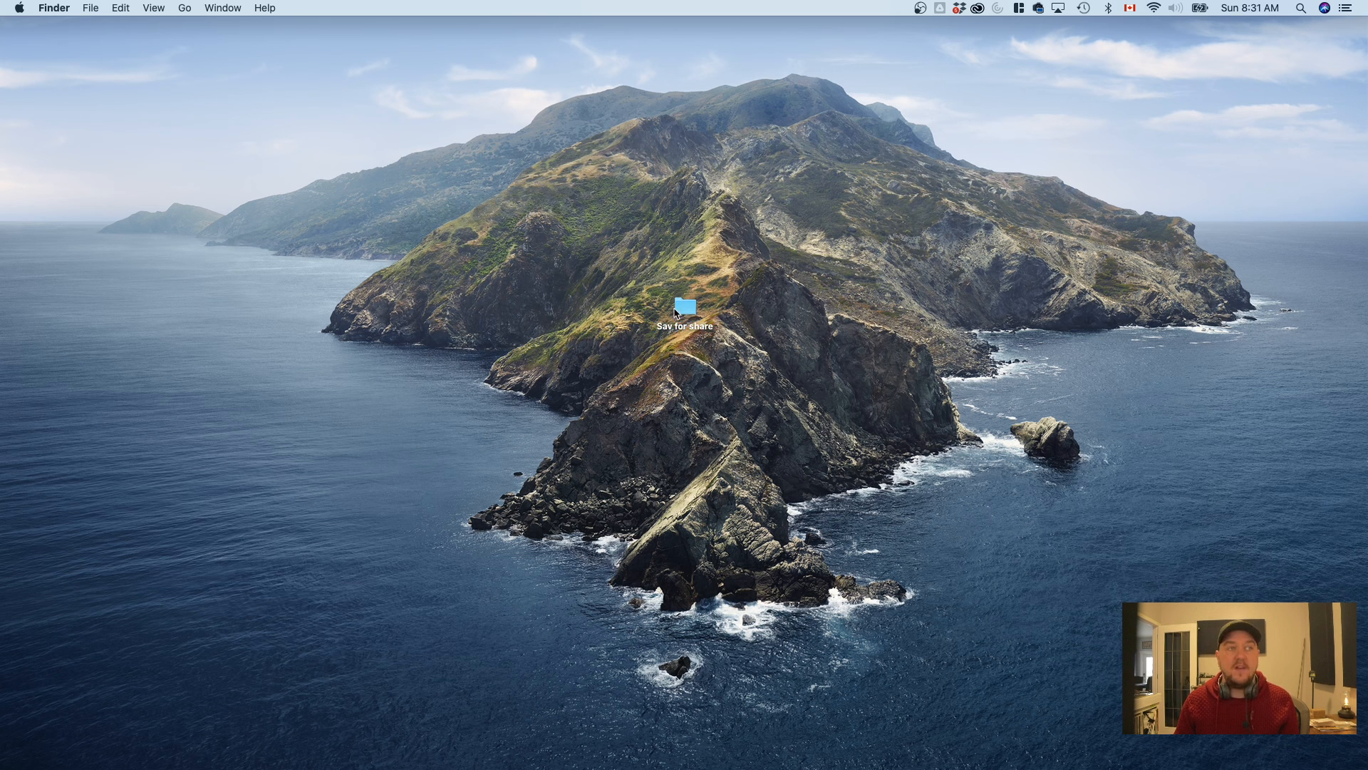
{"action": "left_click", "coordinate": [682, 307]}
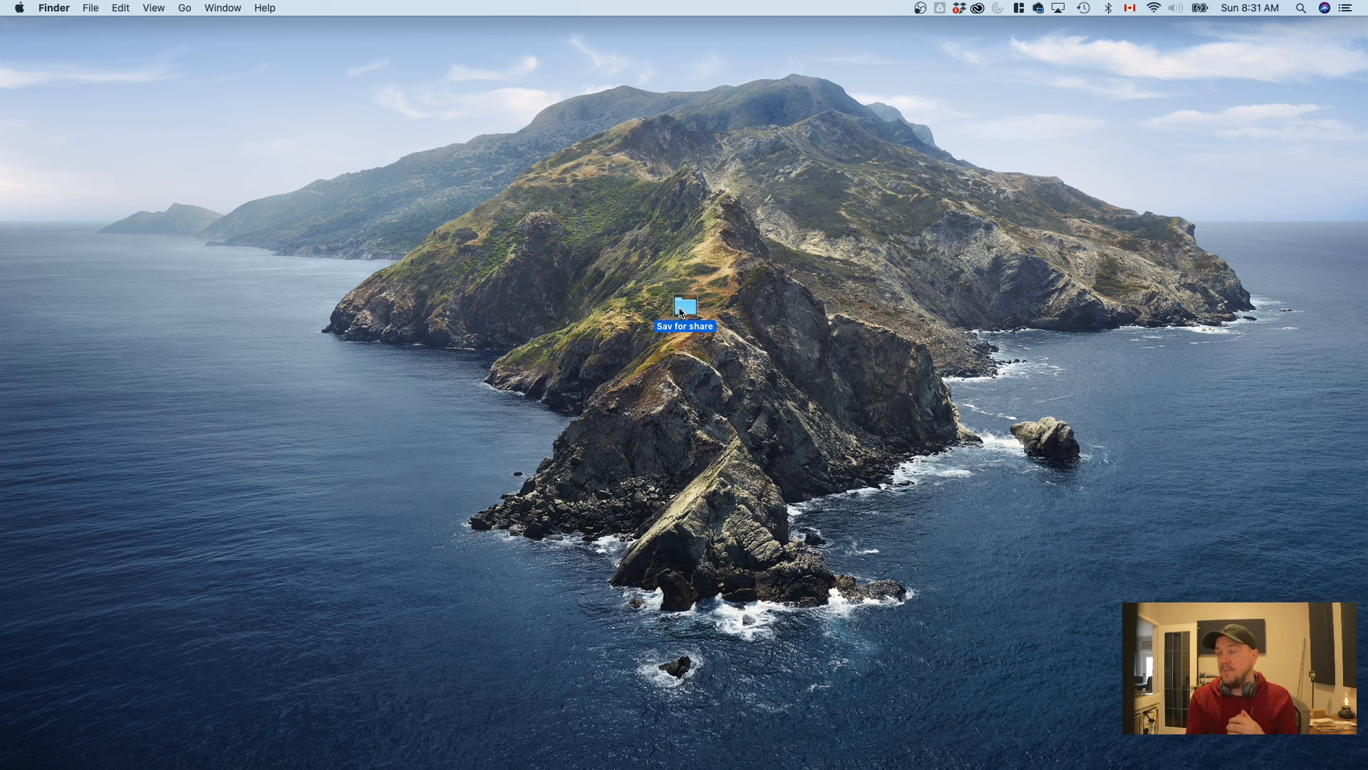